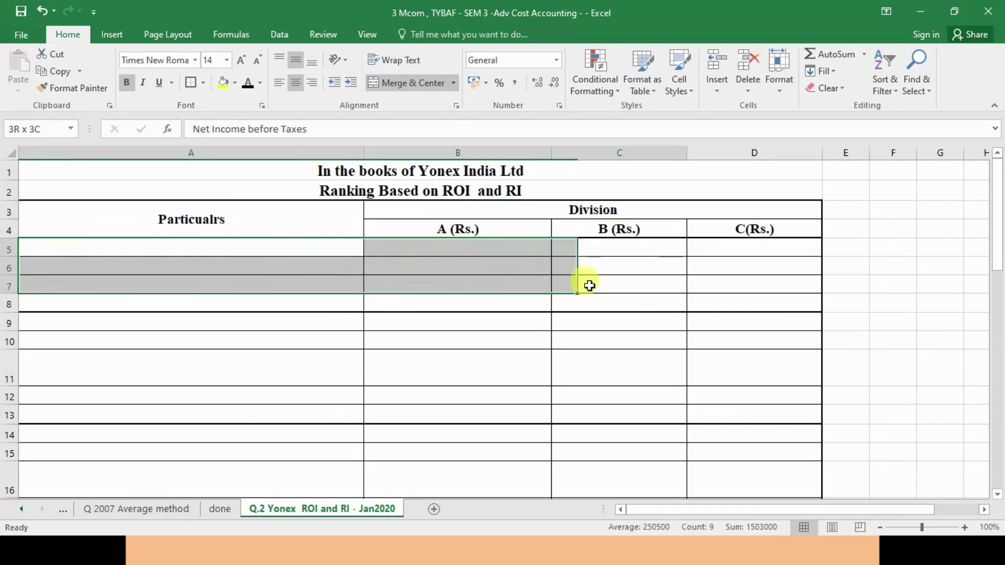
Apply the black font colour to the figures in A5:D8 and to the ROI heading in A9.
click(249, 85)
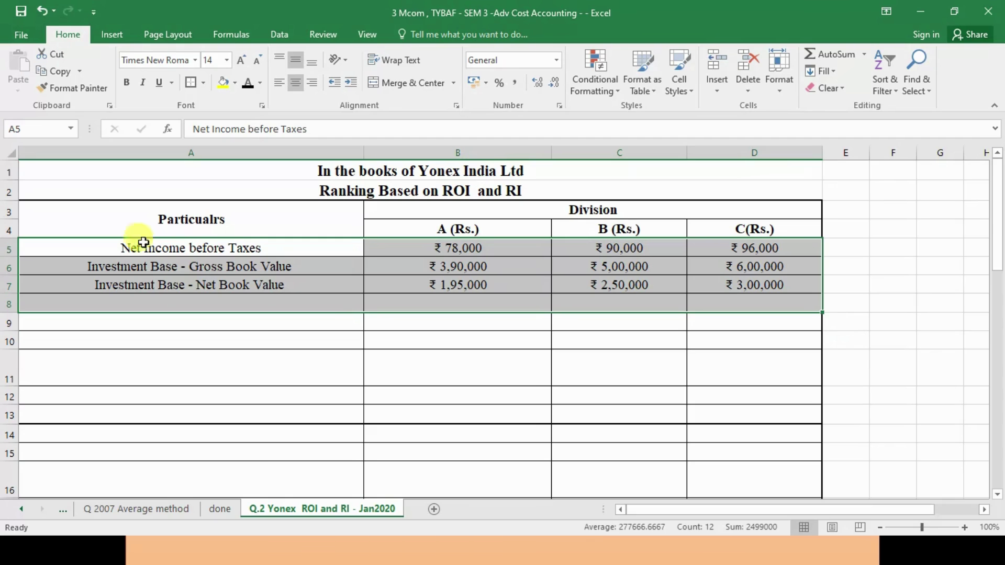
click(185, 325)
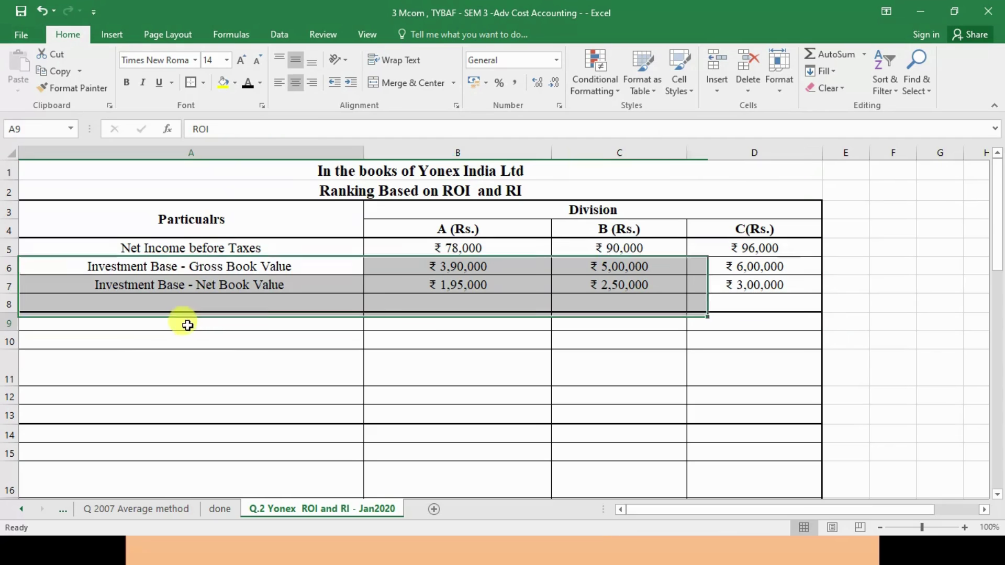
click(248, 82)
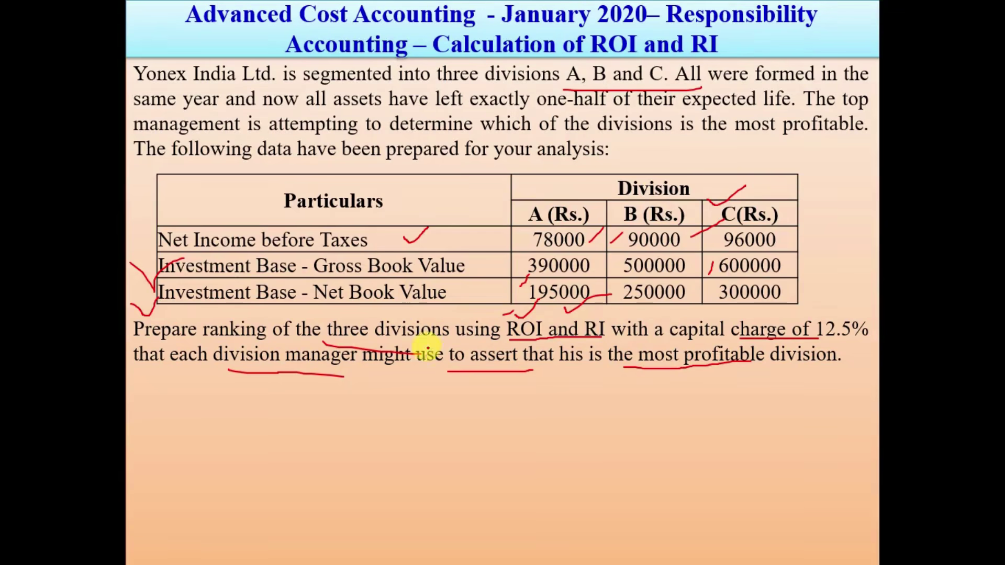
Switch to the problem slide and underline ROI and RI in the ranking requirement with the pen.
drag(533, 341, 510, 338)
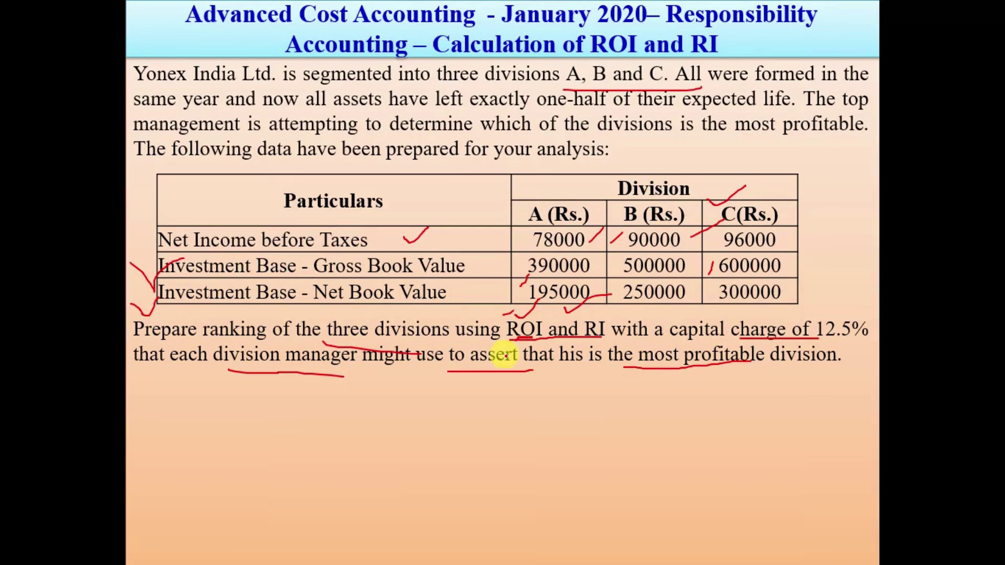
drag(580, 344, 598, 344)
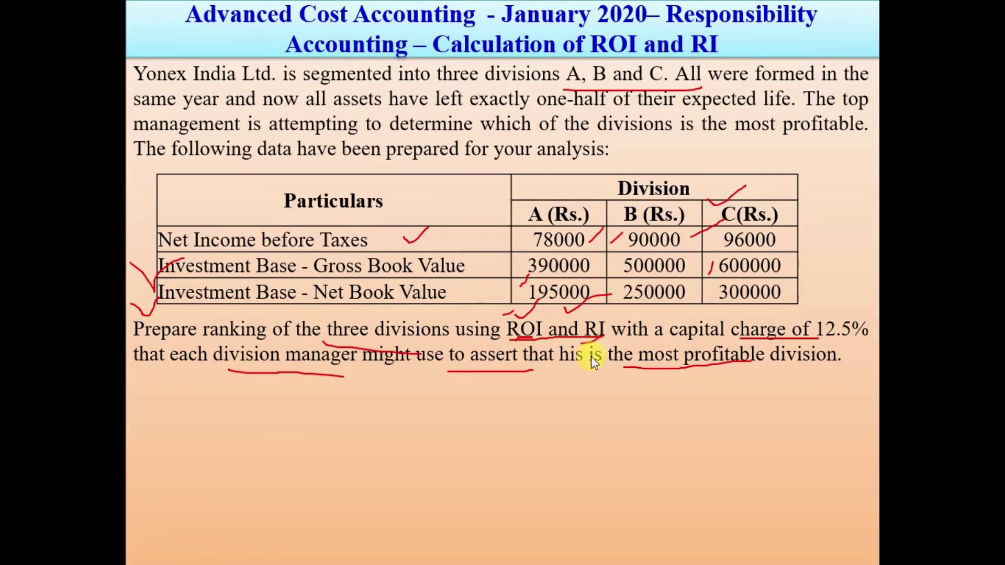
Switch back to Excel, colour the ROI formula text in A11 black and append *100 after Capital Employed.
key(alt+Tab)
click(197, 355)
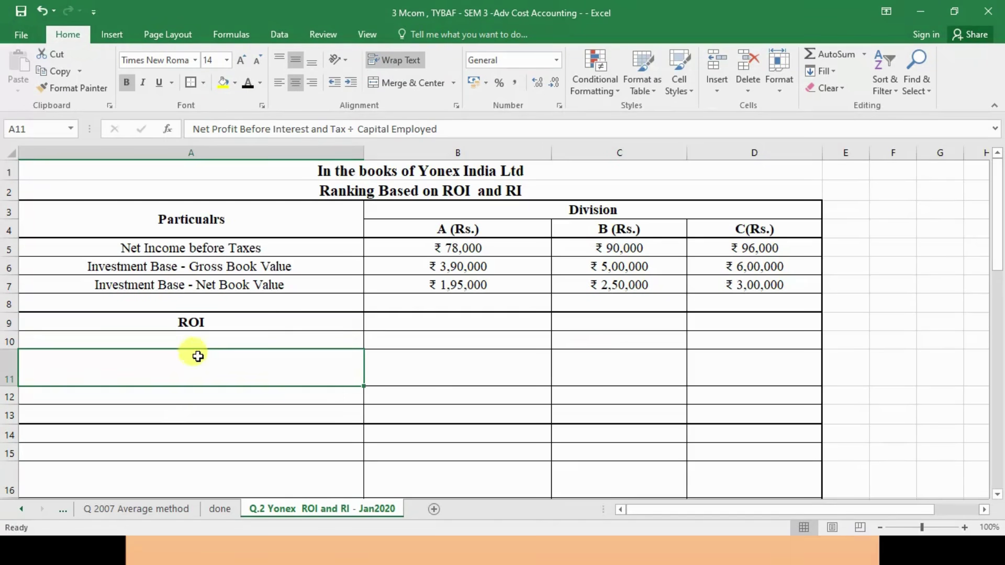
click(248, 84)
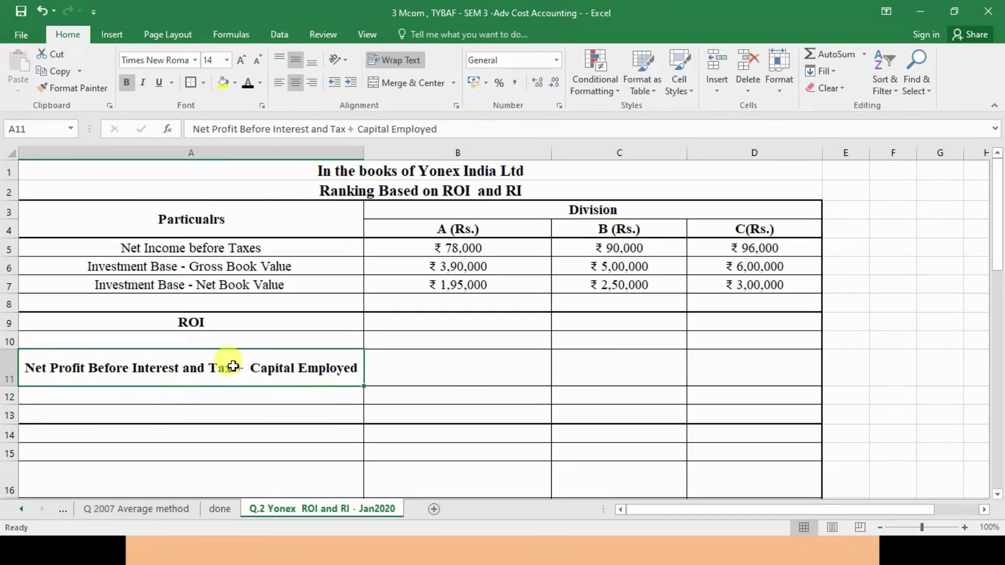
double_click(353, 366)
text(*100)
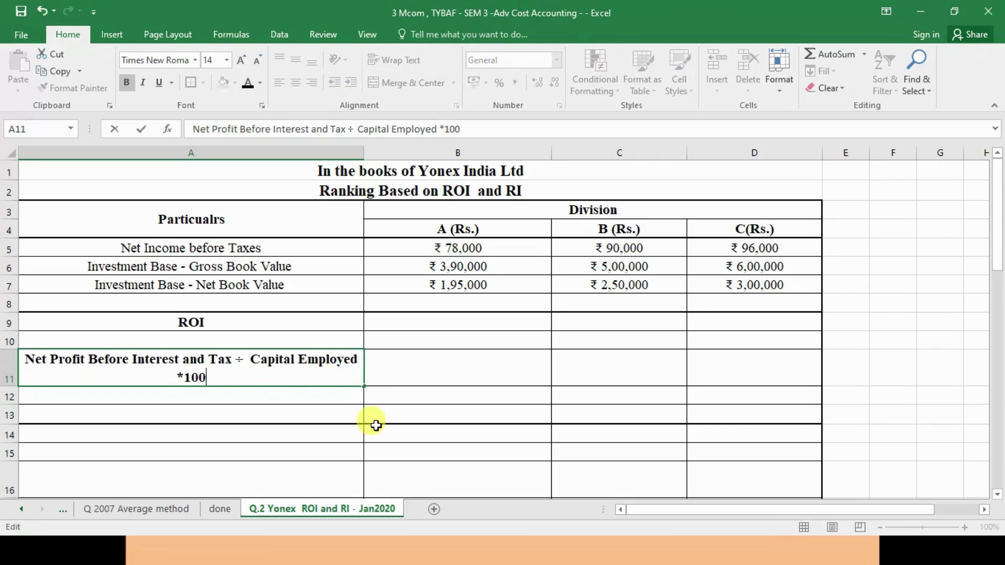
key(Return)
click(186, 385)
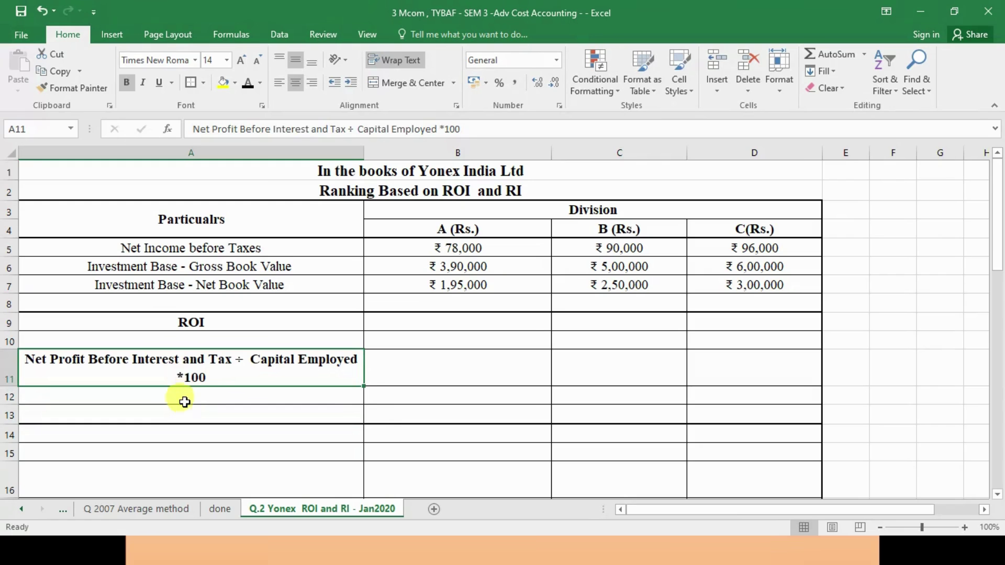
Examine the ROI heading in A9 and the net profit wording of the formula in A11.
click(225, 321)
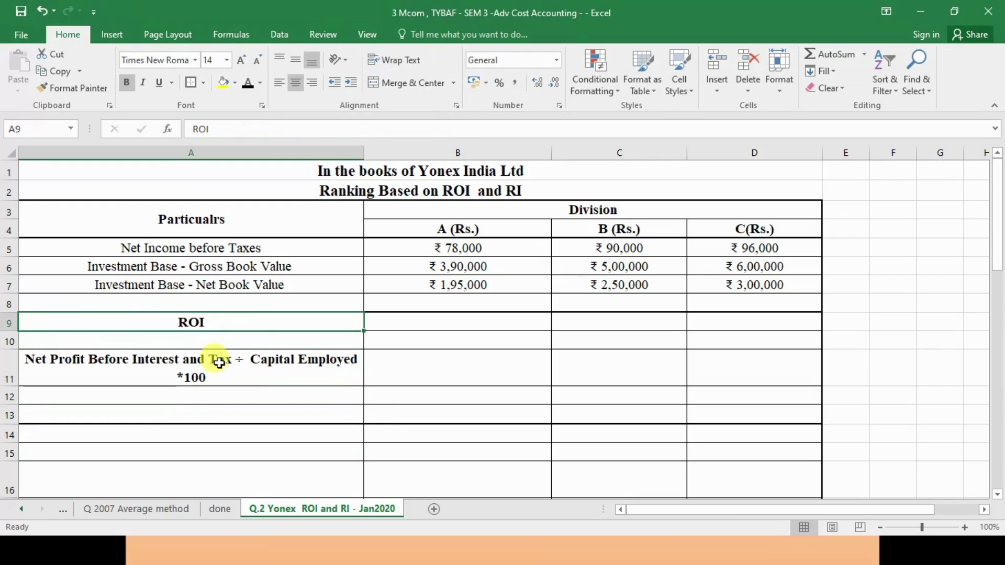
double_click(241, 326)
drag(201, 337, 168, 322)
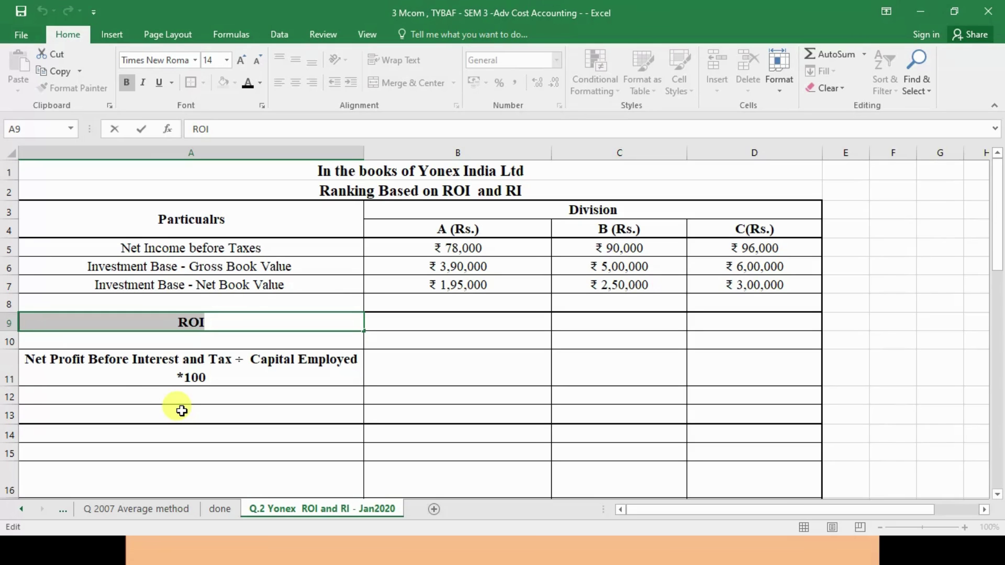
click(172, 396)
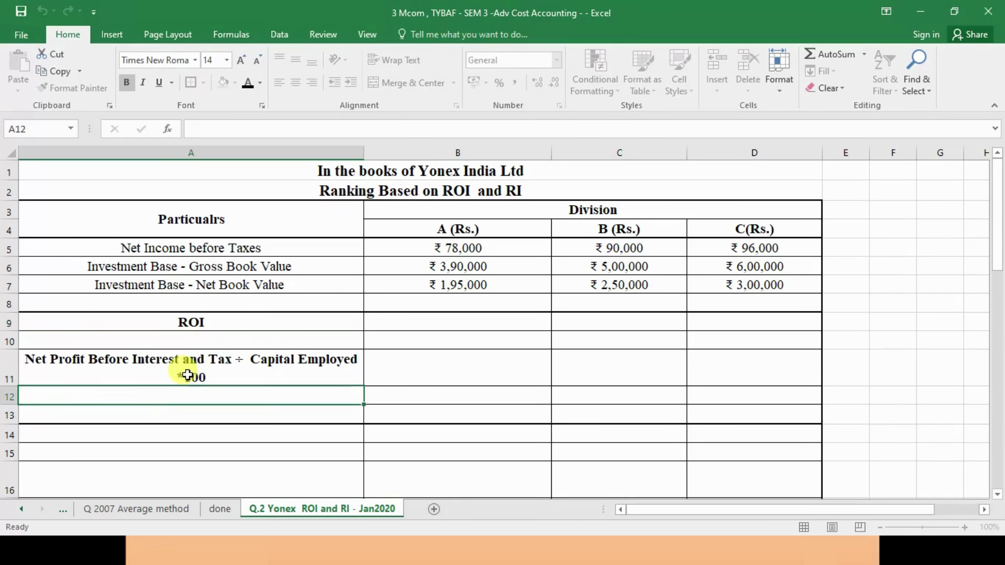
double_click(231, 325)
drag(231, 324, 175, 323)
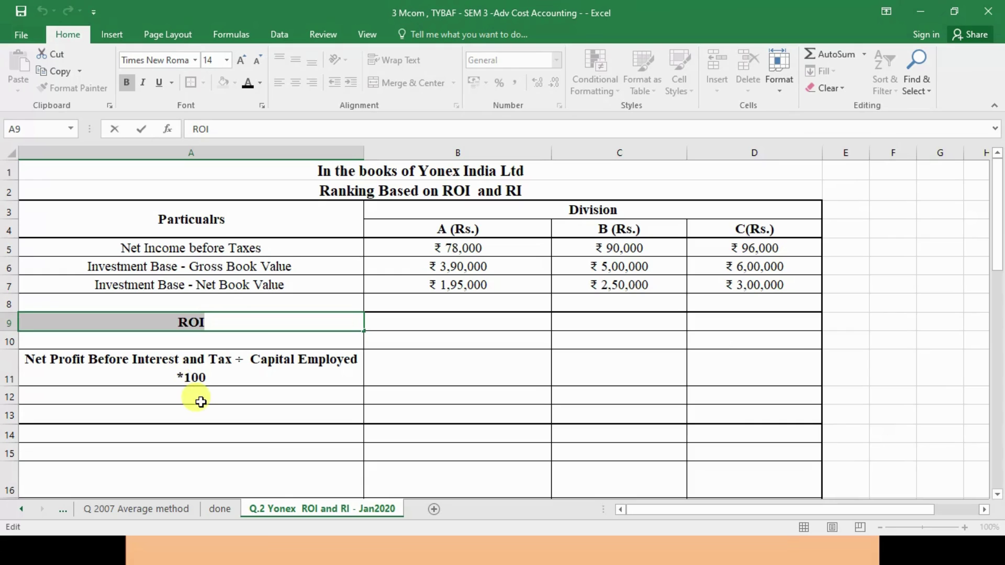
click(32, 360)
drag(39, 361, 132, 361)
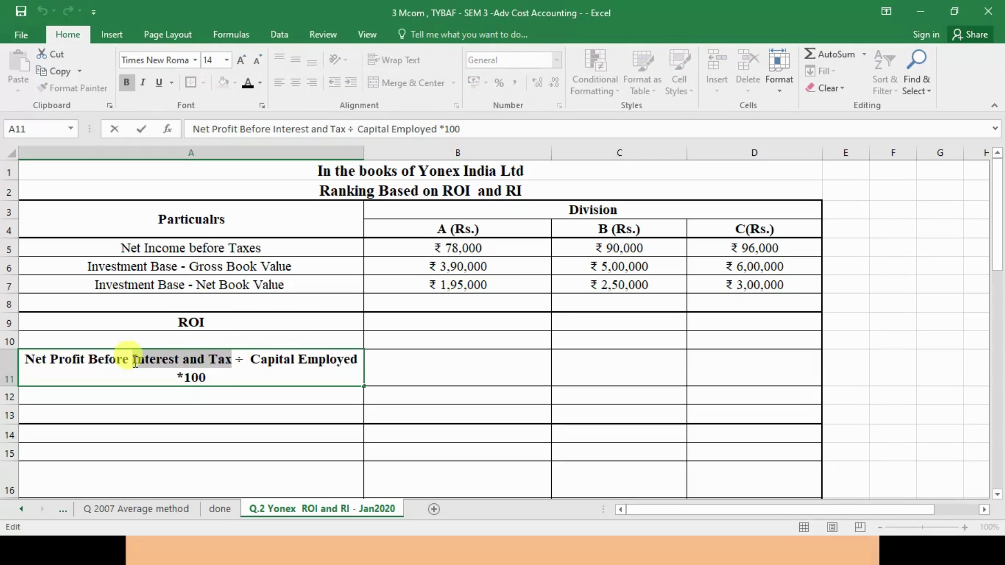
Examine the Interest and Tax and Capital Employed terms in A11 alongside the ROI heading and investment base rows.
double_click(218, 323)
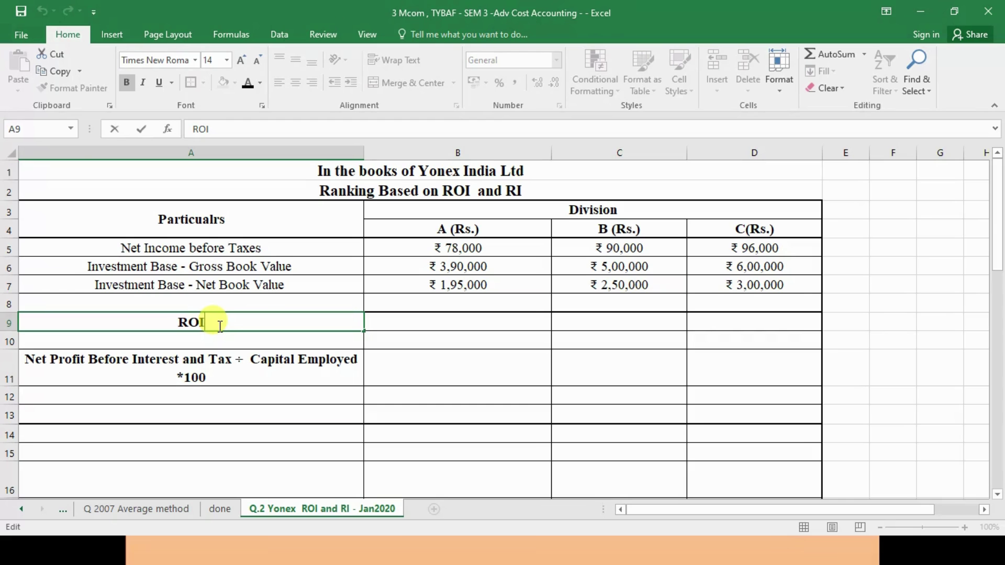
double_click(137, 359)
drag(137, 359, 235, 360)
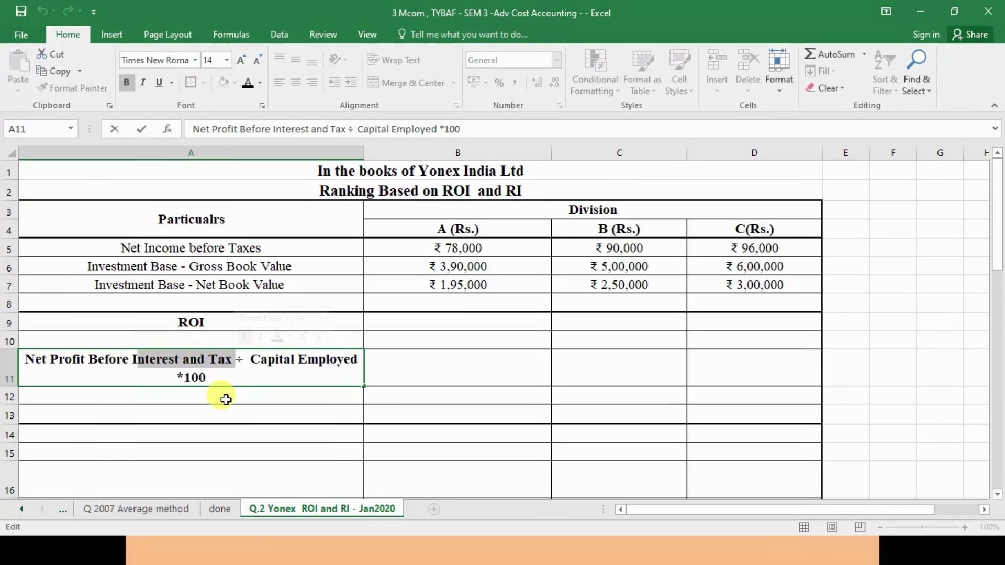
click(26, 359)
drag(189, 327, 352, 360)
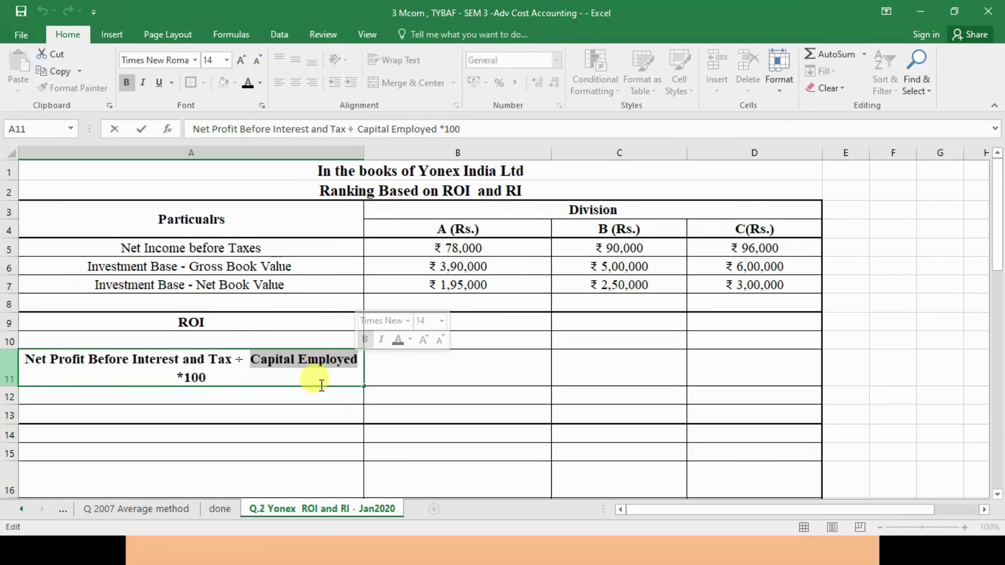
click(289, 361)
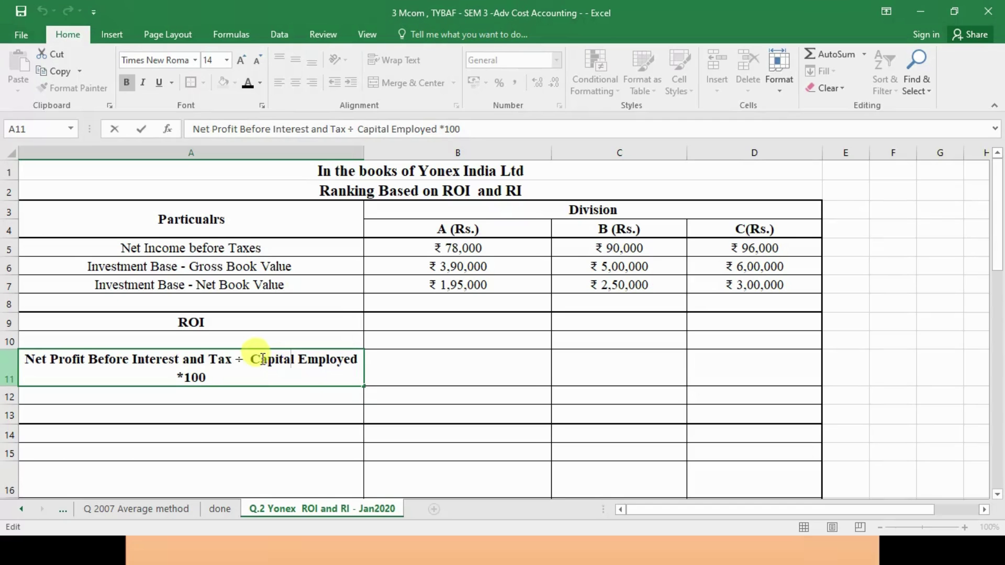
drag(256, 361, 358, 361)
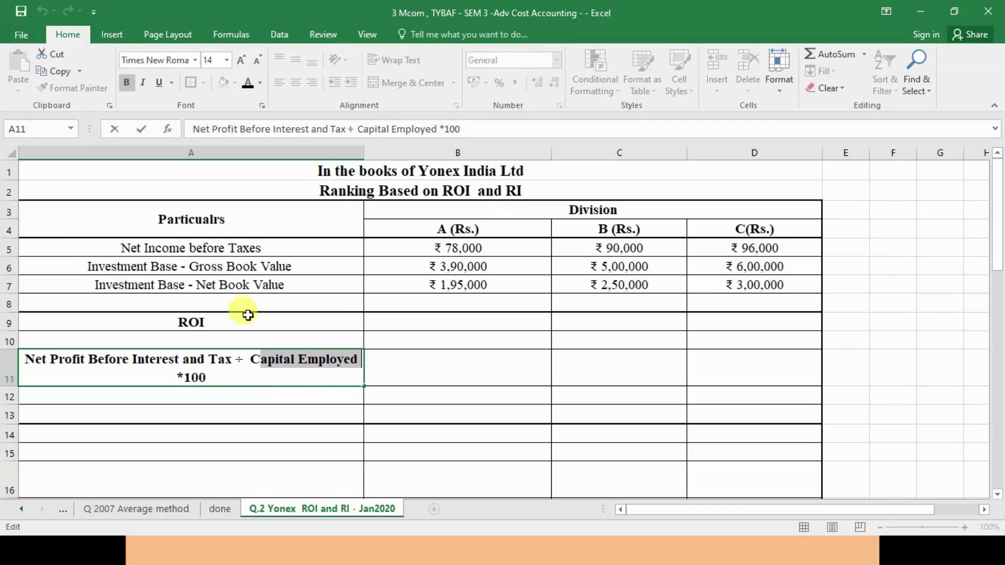
click(128, 266)
click(86, 362)
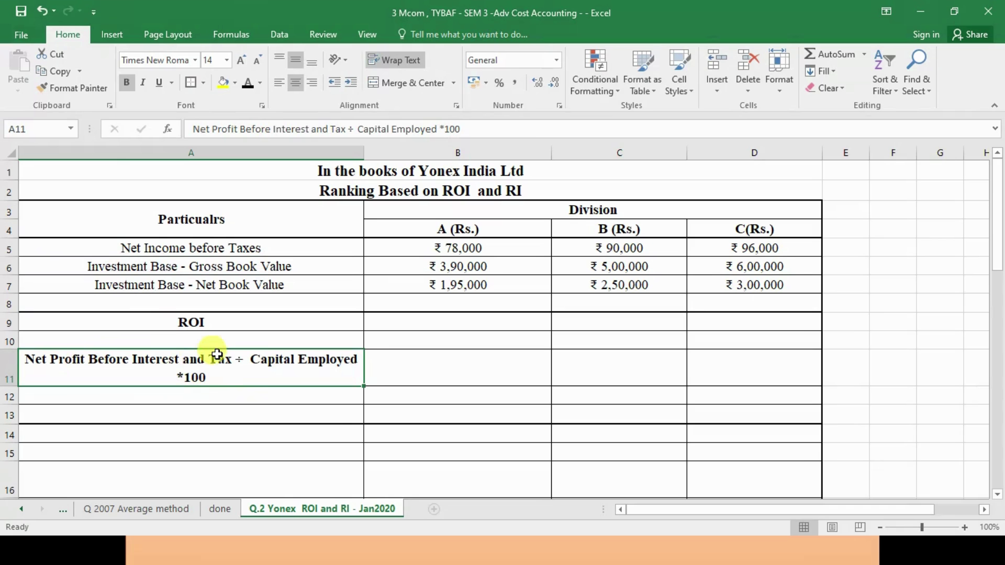
click(212, 317)
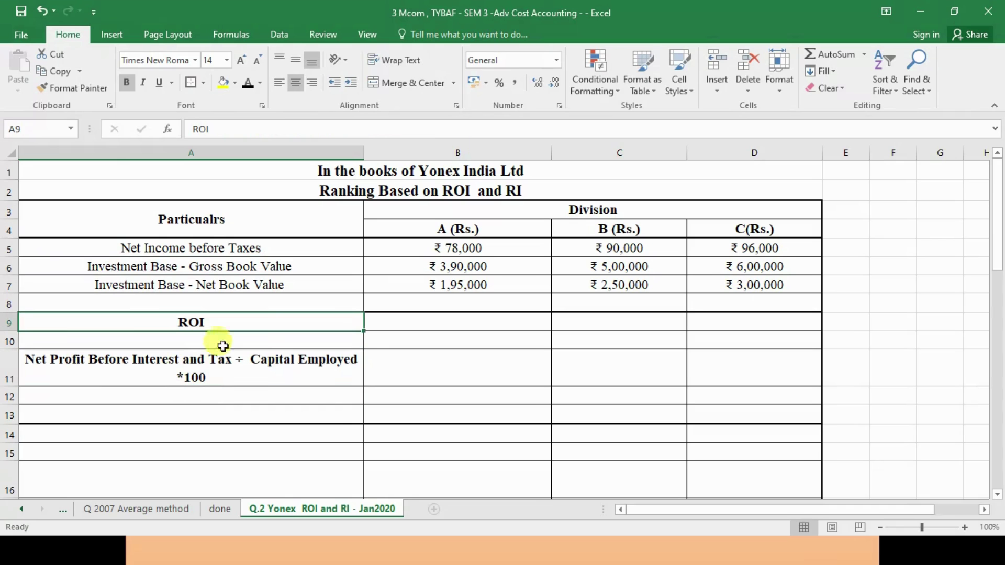
click(205, 393)
click(217, 369)
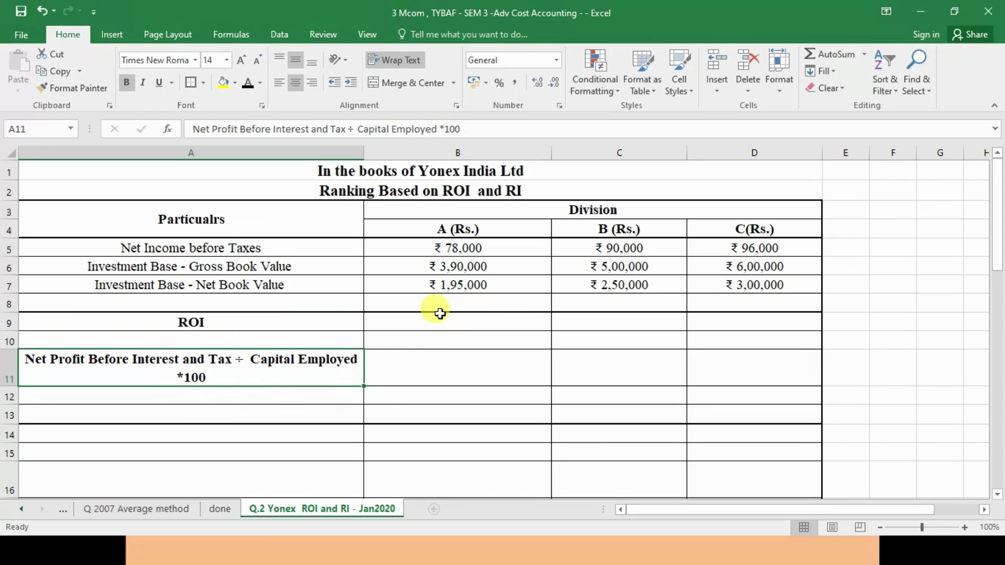
Enter the example figures 100 in E11 and 65 in E10 beside the ROI formula row.
click(836, 360)
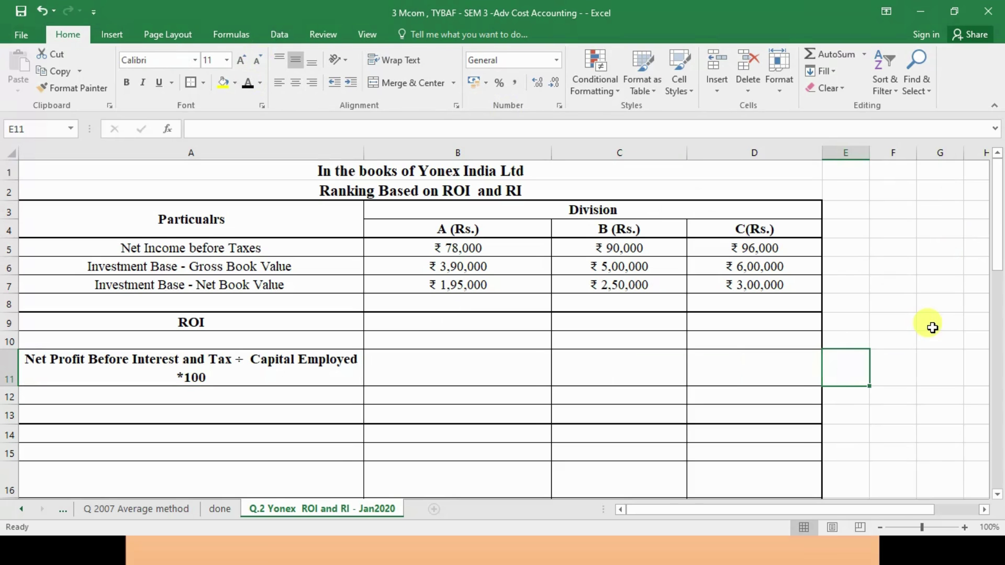
text(100)
key(Return)
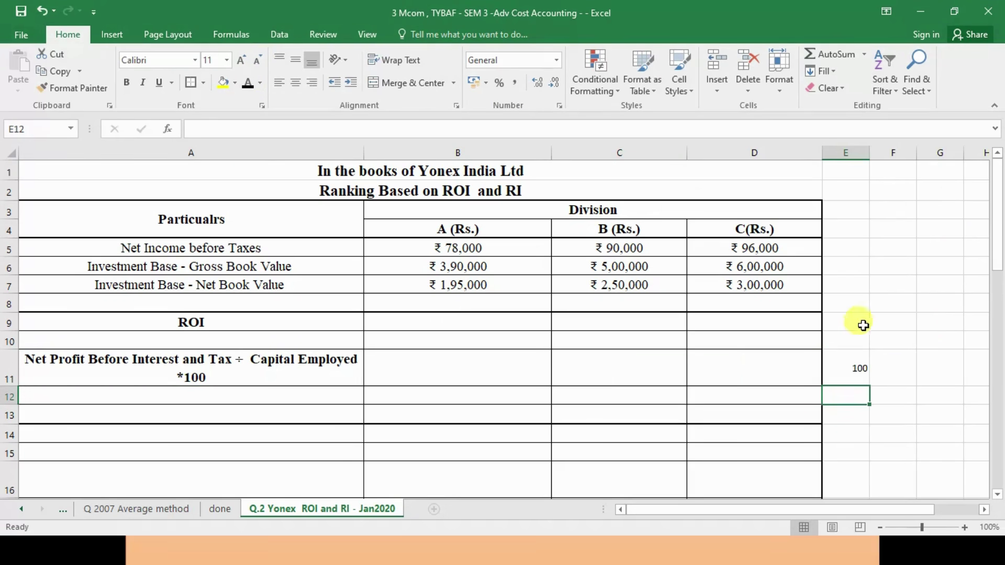
click(845, 339)
text(65)
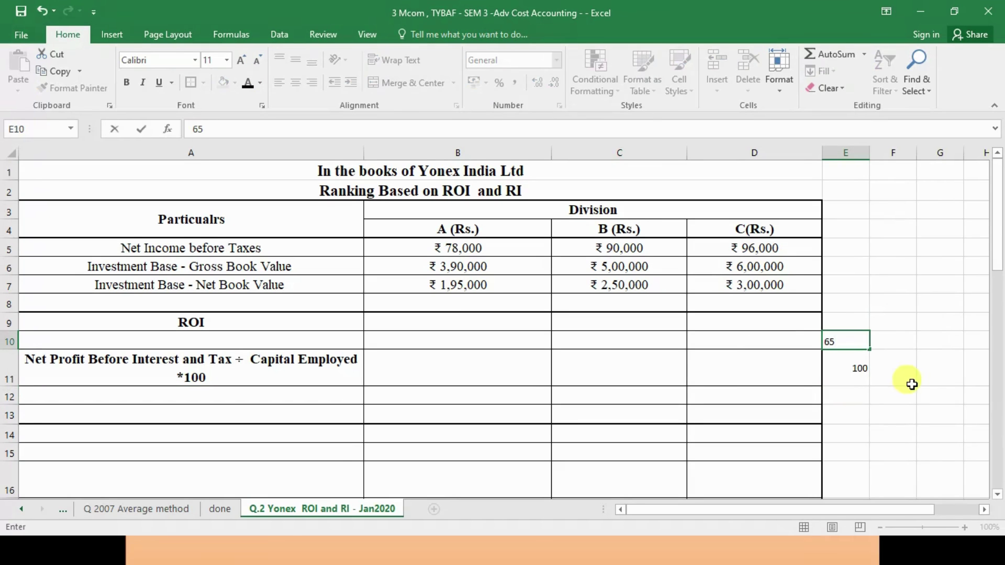
click(894, 349)
click(861, 340)
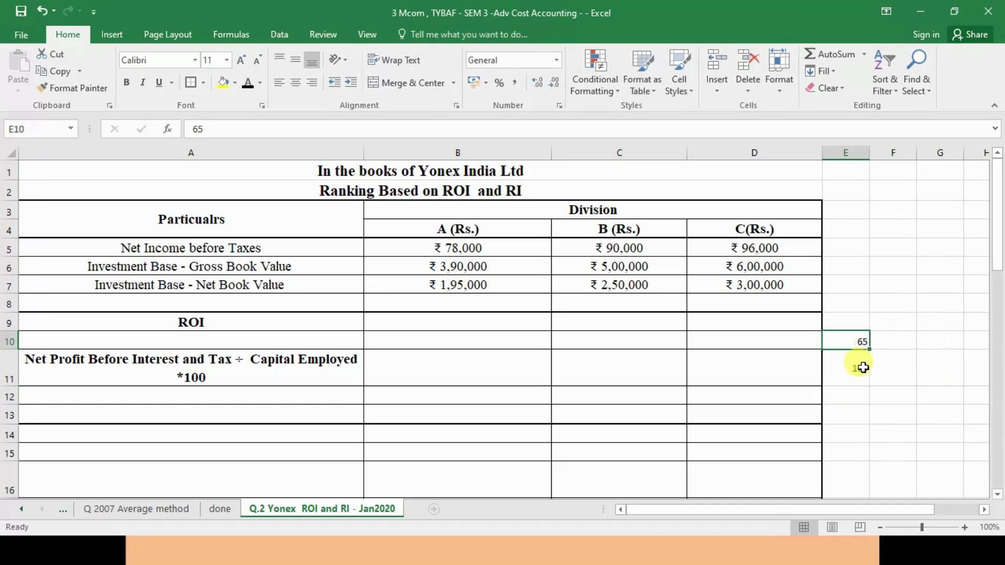
click(862, 376)
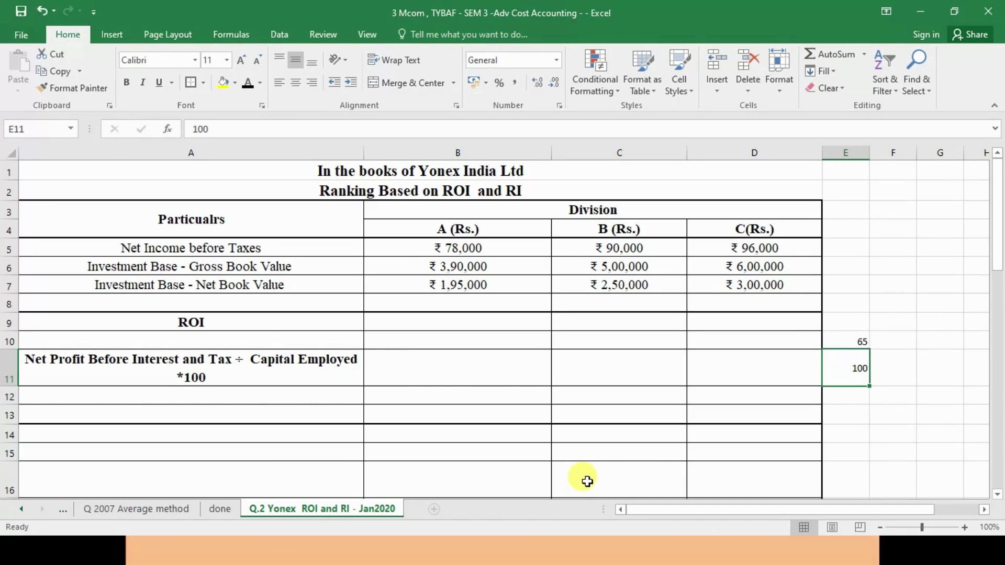
Compare the ROI formula's Capital Employed term with the example figures and the gross and net book value investment bases.
click(93, 375)
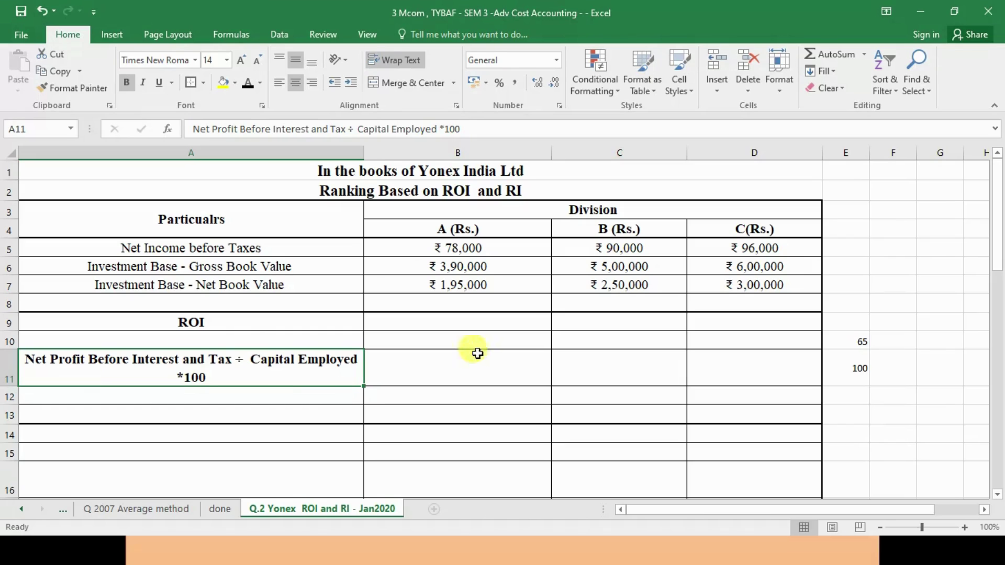
click(858, 343)
click(855, 368)
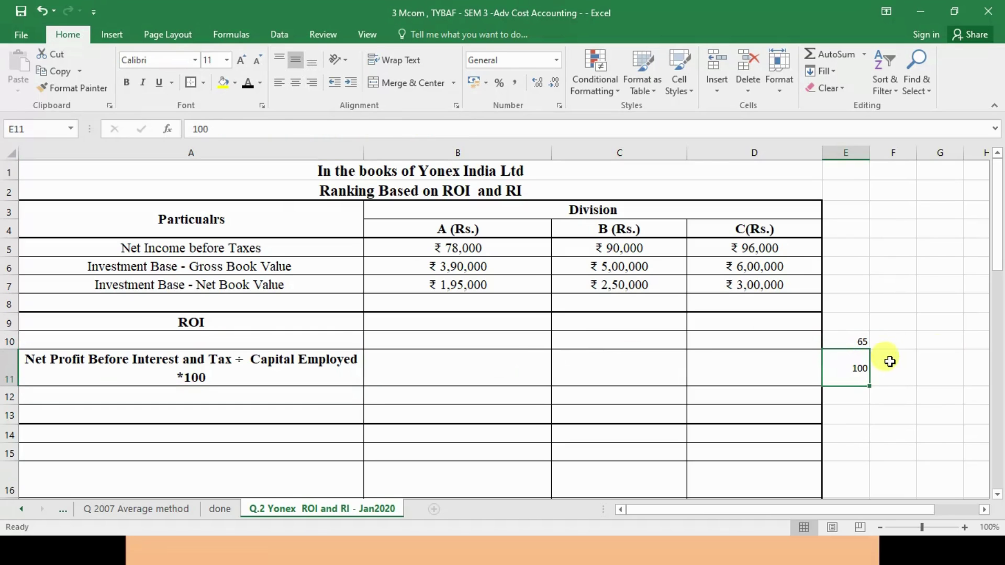
click(205, 373)
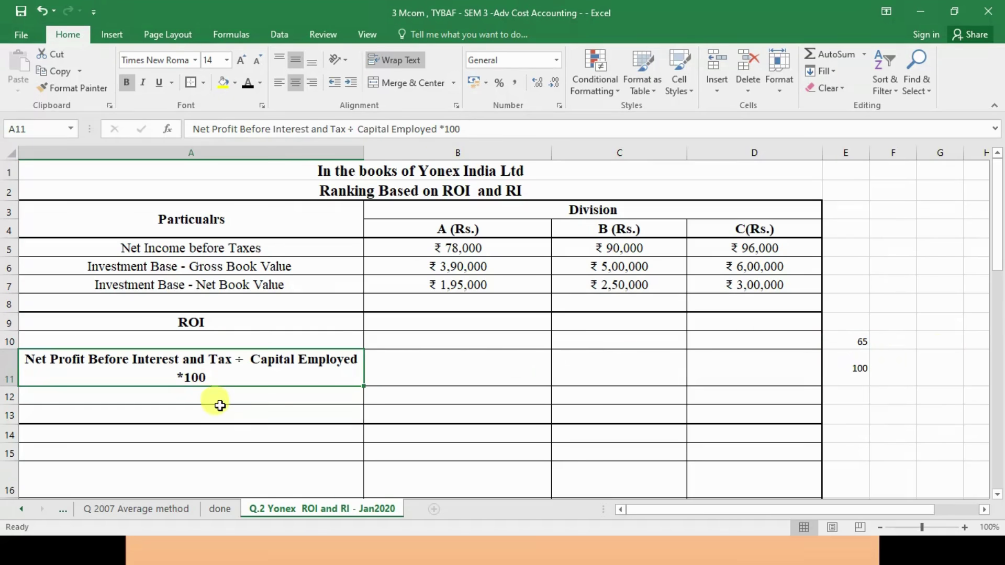
click(219, 396)
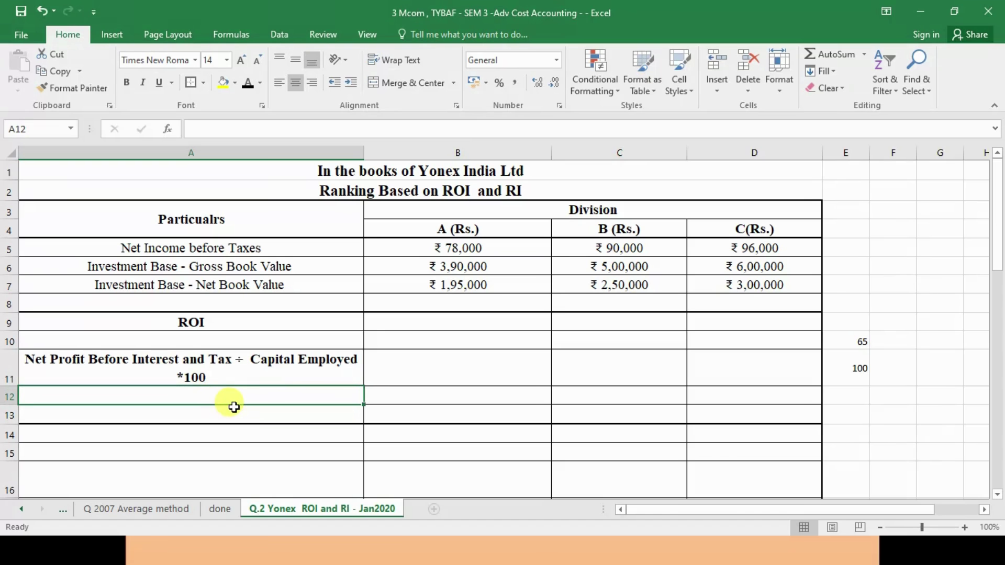
click(265, 340)
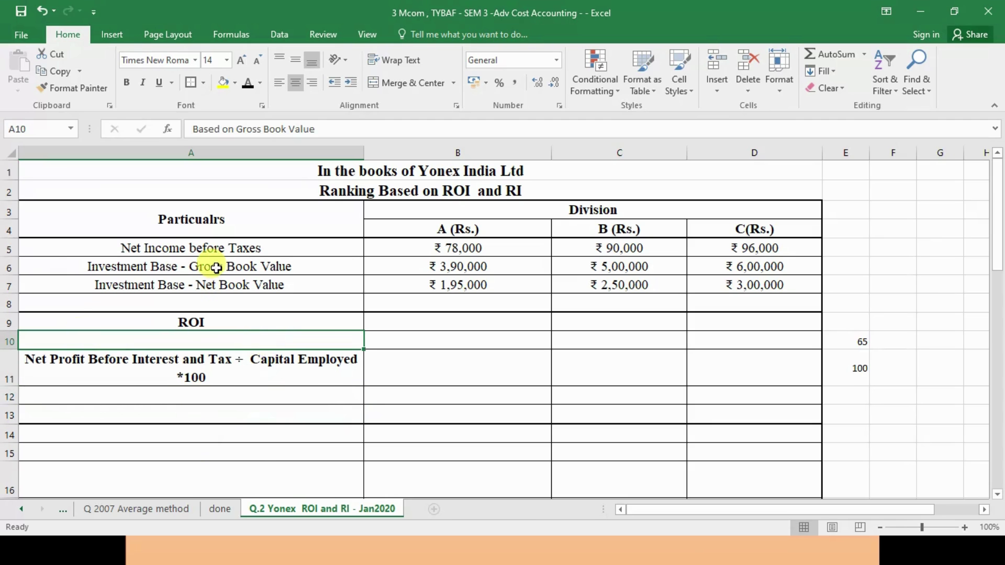
drag(216, 268, 231, 285)
double_click(258, 359)
drag(251, 359, 335, 359)
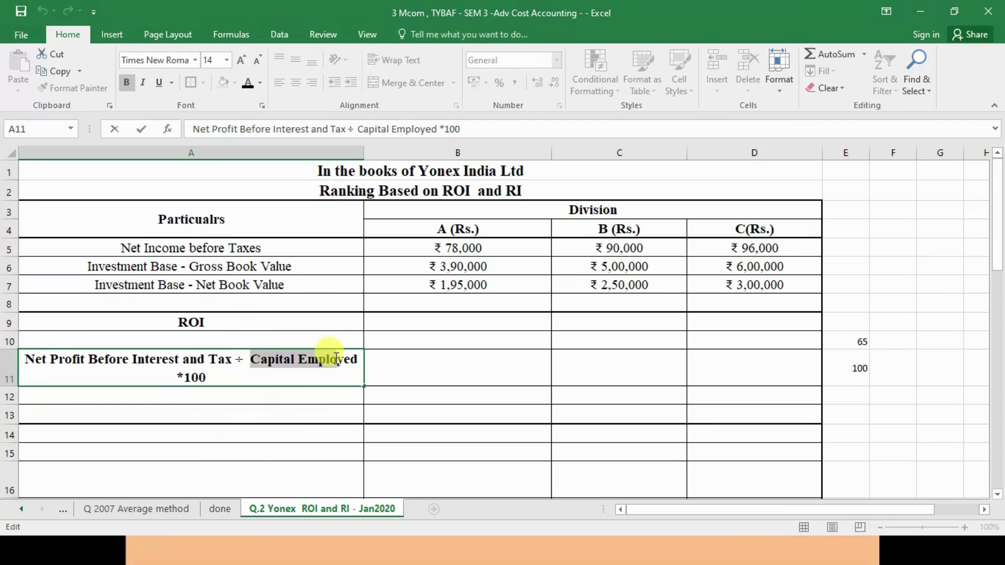
click(192, 269)
click(195, 287)
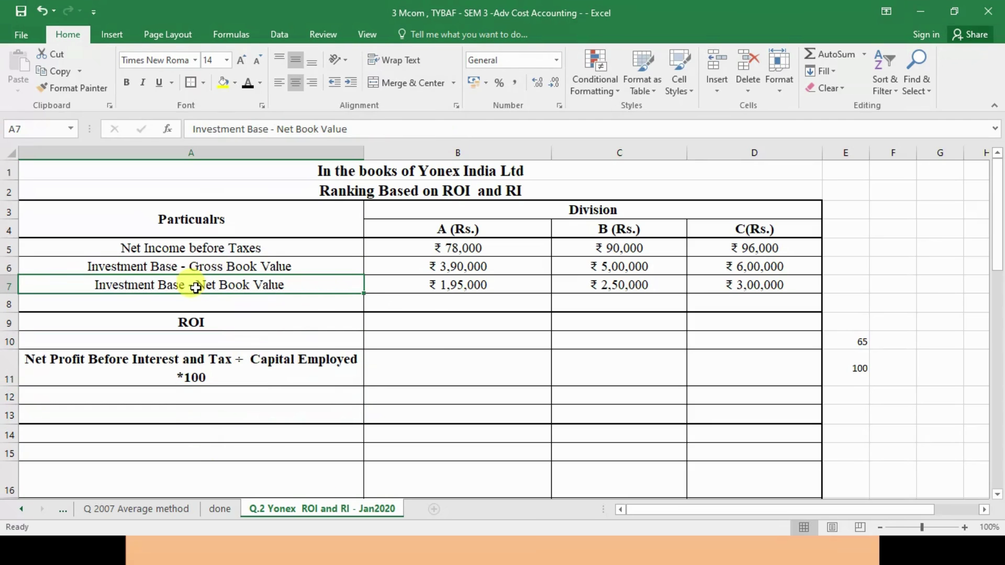
click(225, 366)
scroll(373, 378, down, 3)
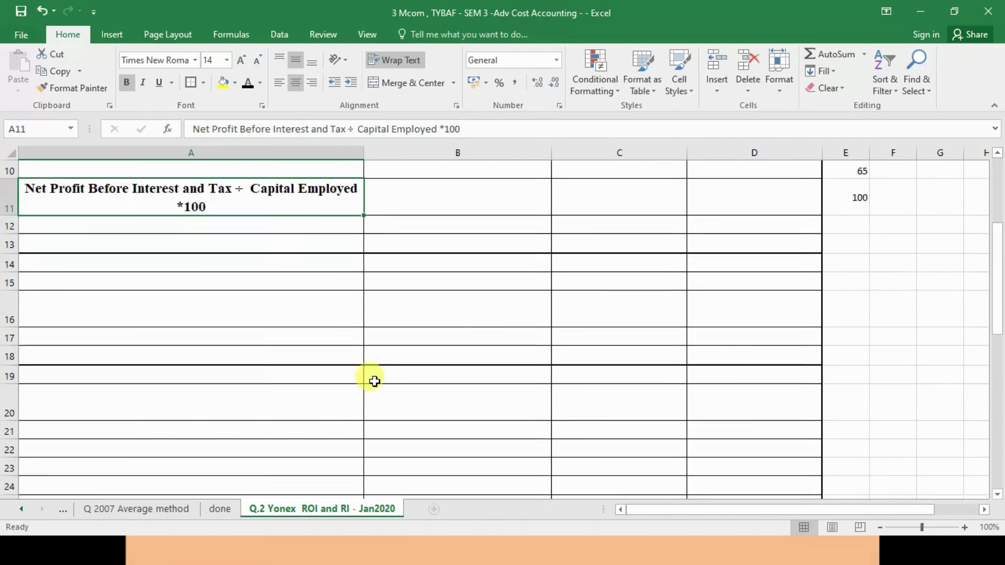
Reveal the hidden Capital Employed heading in A35 and the notes in A36:B38 by applying the black font colour.
scroll(375, 381, down, 7)
click(307, 272)
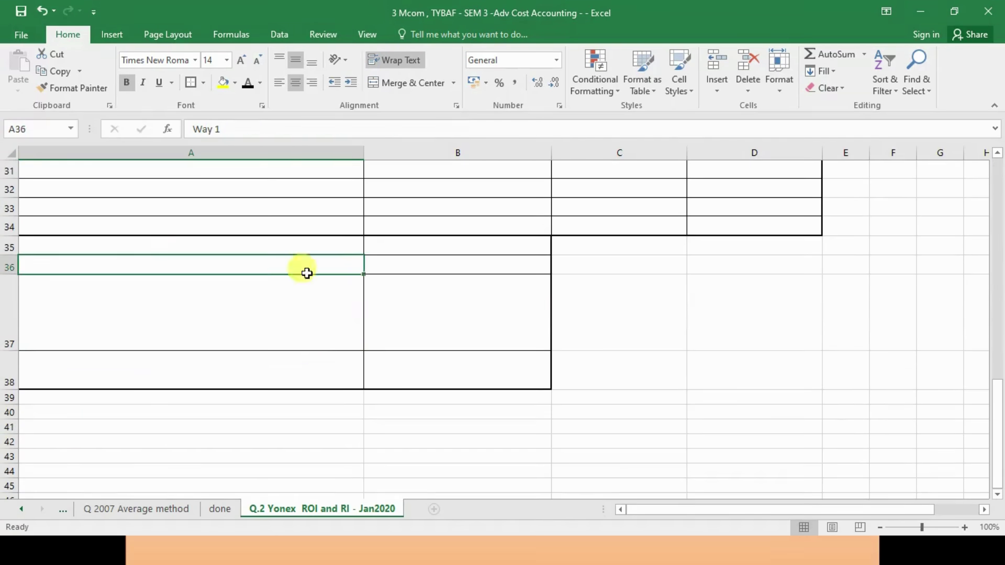
drag(306, 272, 454, 372)
click(248, 83)
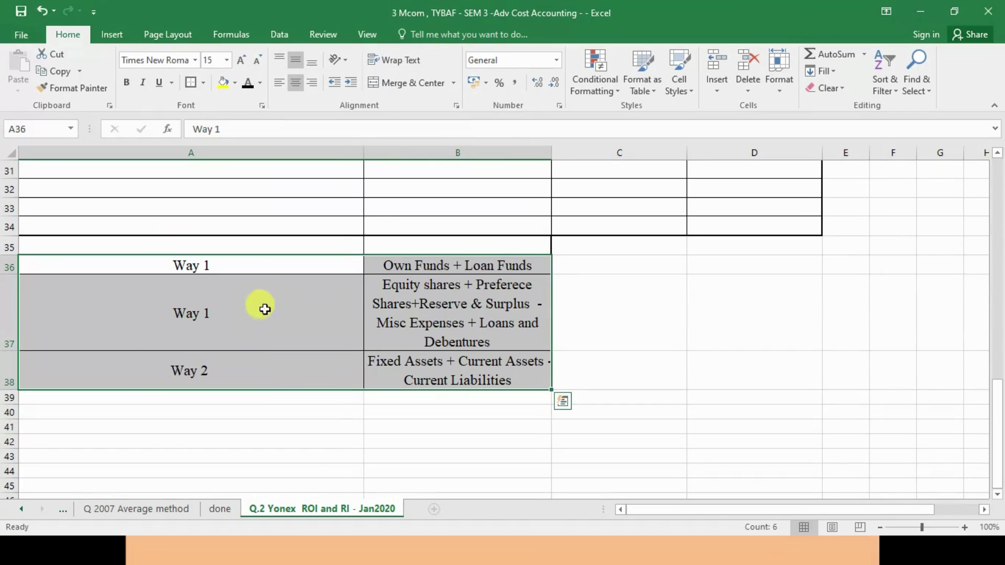
click(220, 249)
click(248, 82)
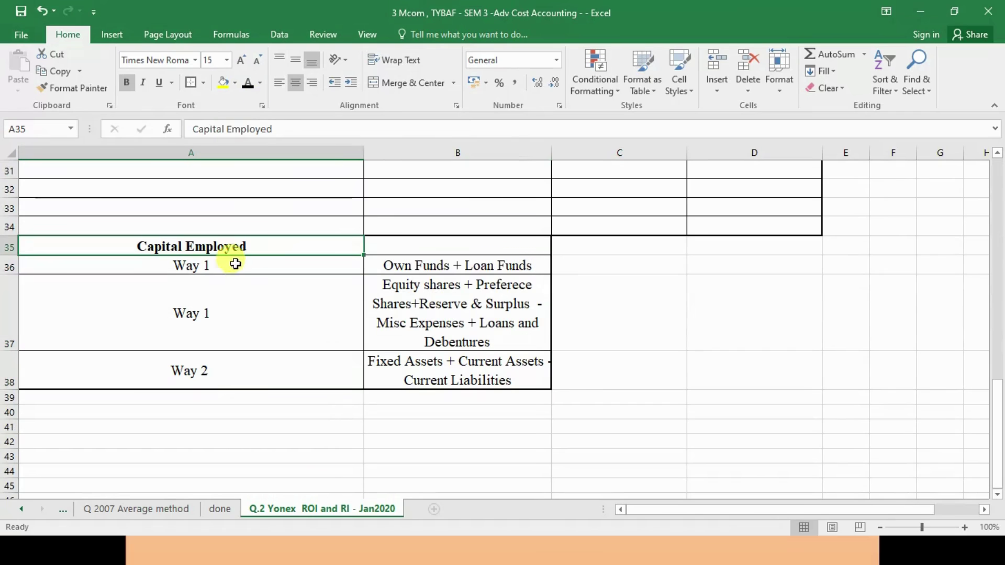
Examine the two Way 1 definitions of Capital Employed in B36 and B37.
click(235, 263)
click(410, 260)
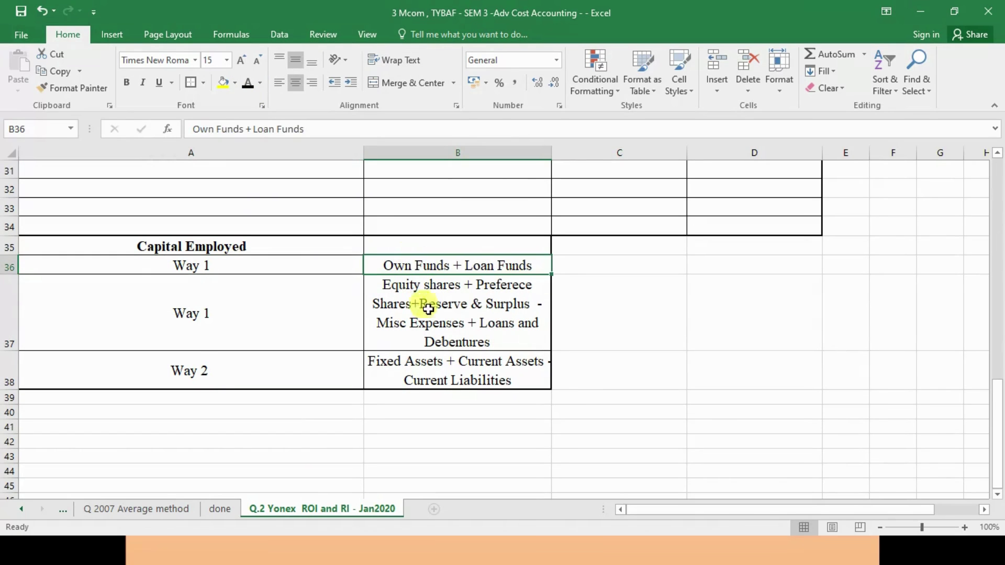
click(245, 300)
double_click(395, 285)
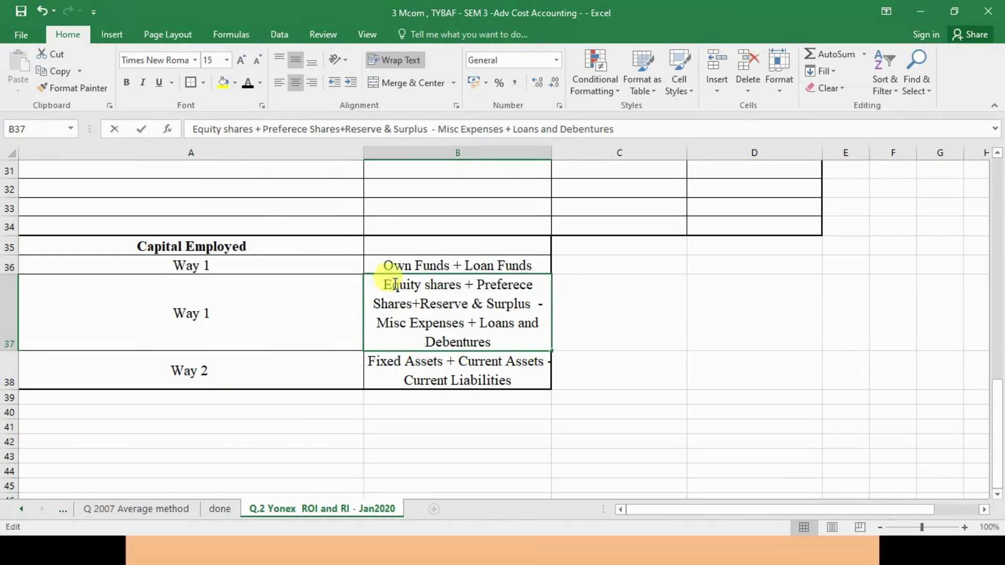
drag(395, 285, 497, 329)
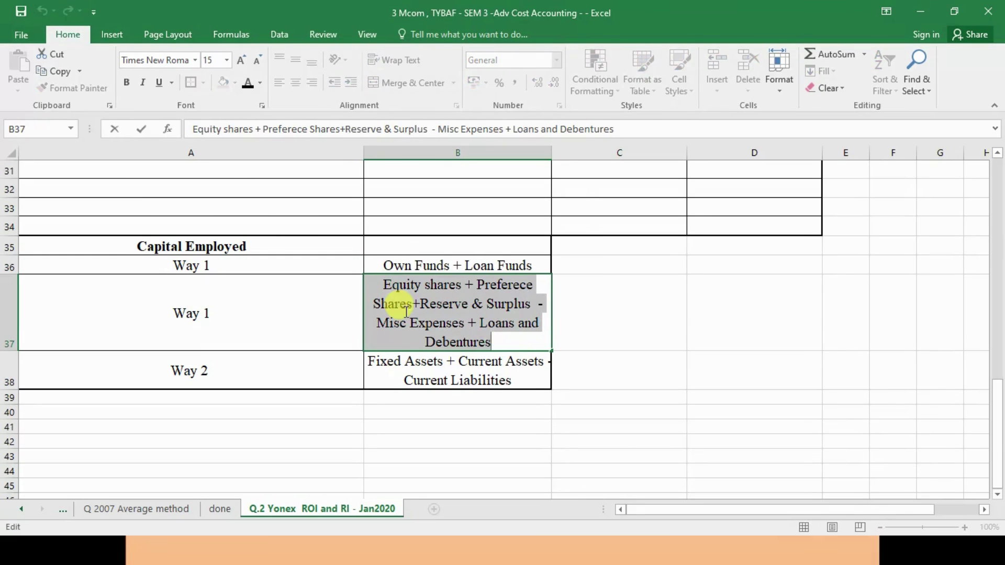
Examine the Way 2 definition of Capital Employed in B38, based on fixed assets, current assets and current liabilities.
double_click(271, 367)
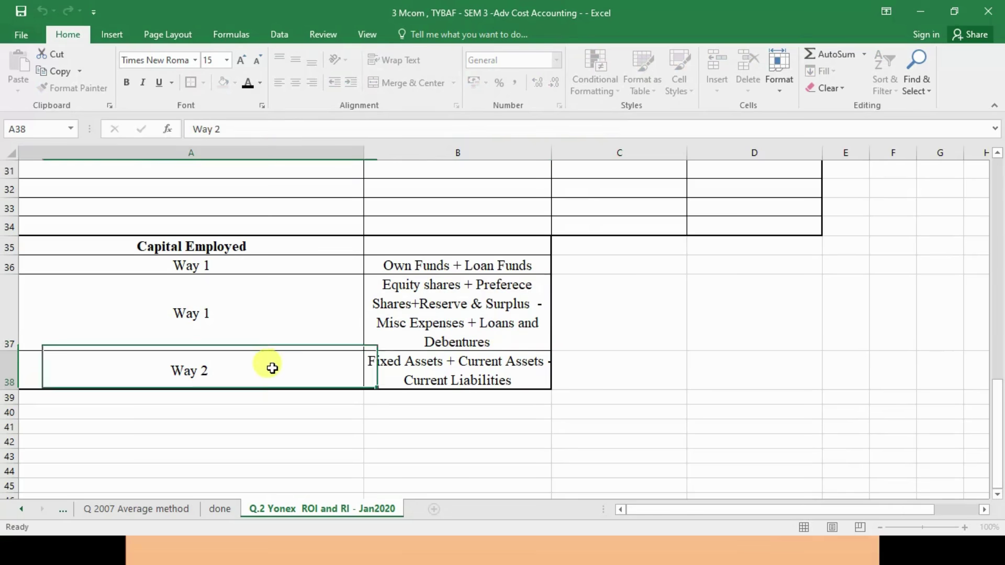
double_click(377, 361)
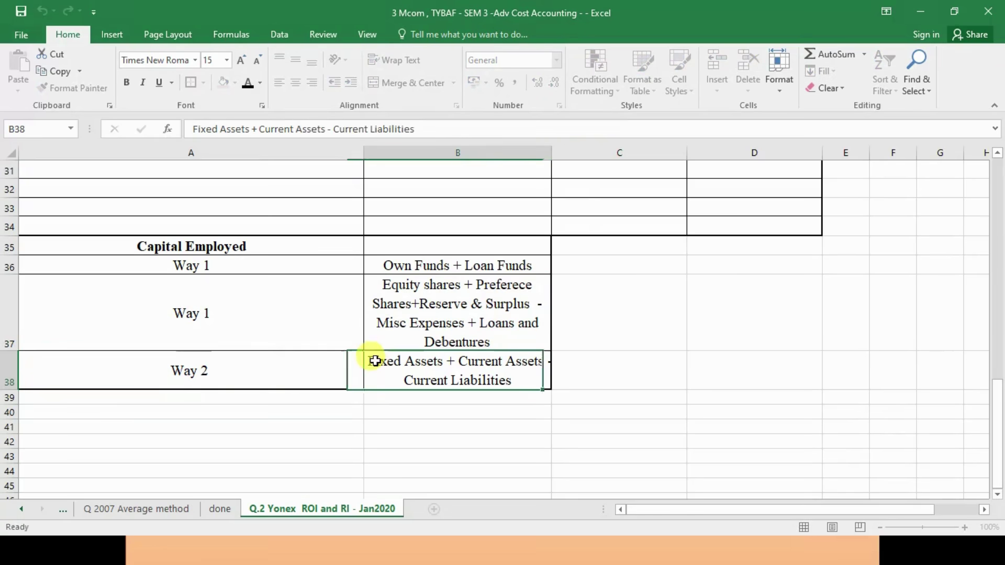
drag(417, 365, 577, 443)
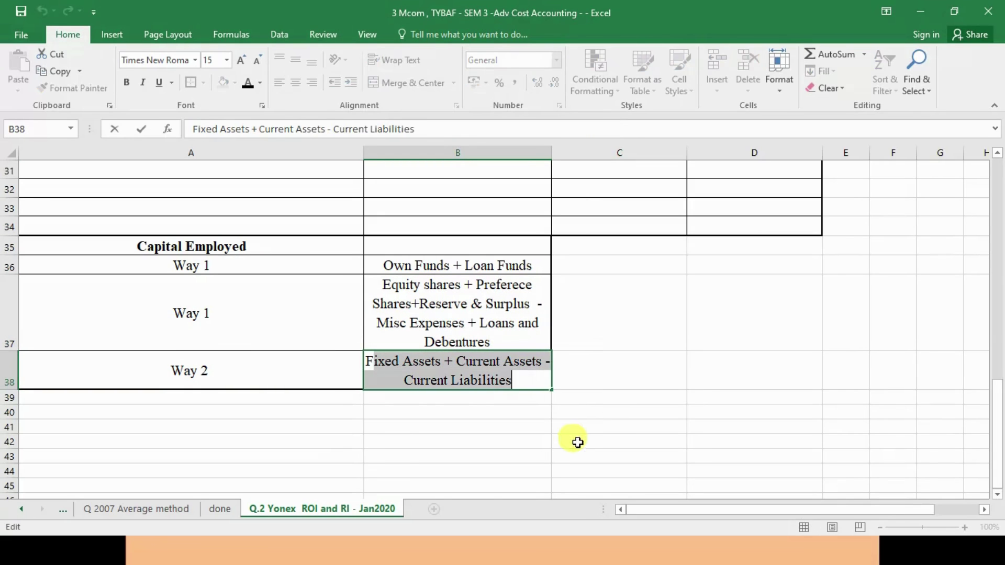
click(319, 367)
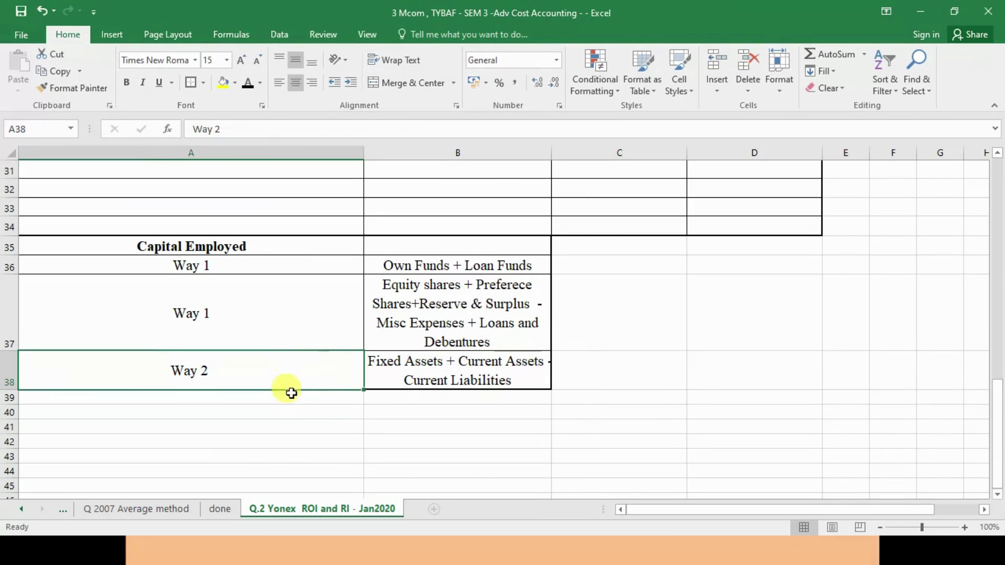
double_click(543, 361)
drag(543, 361, 355, 349)
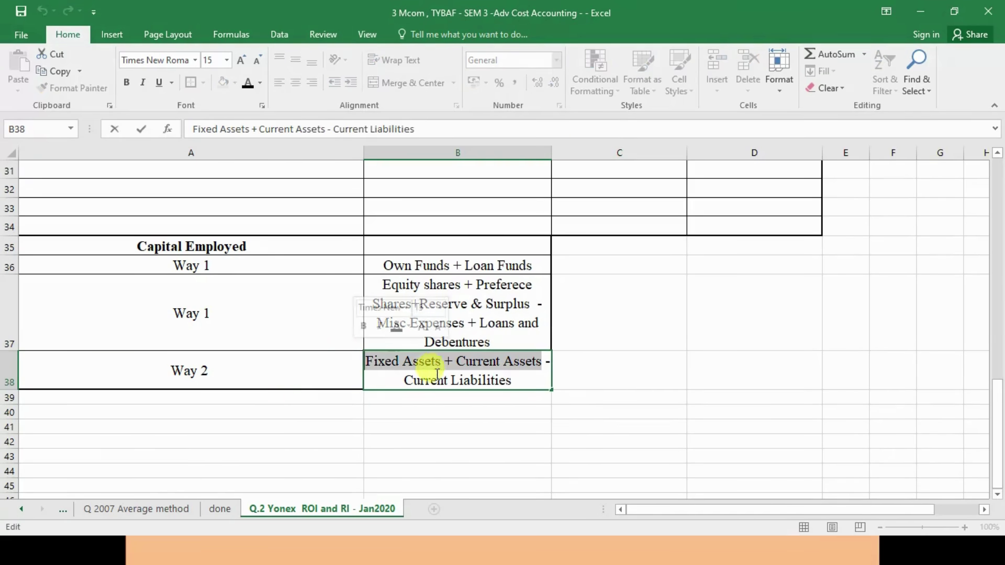
key(Escape)
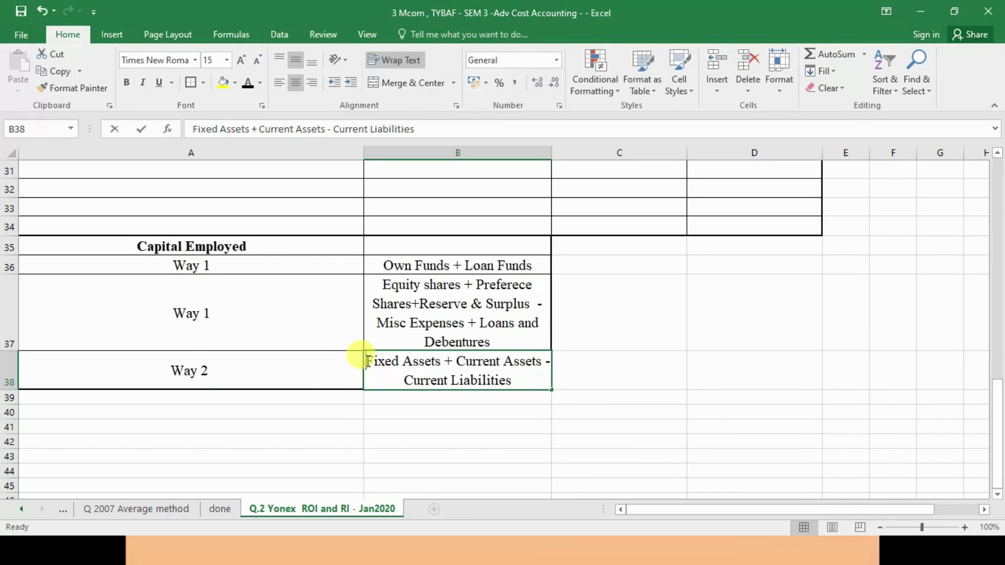
double_click(363, 359)
drag(364, 359, 513, 381)
scroll(480, 431, up, 10)
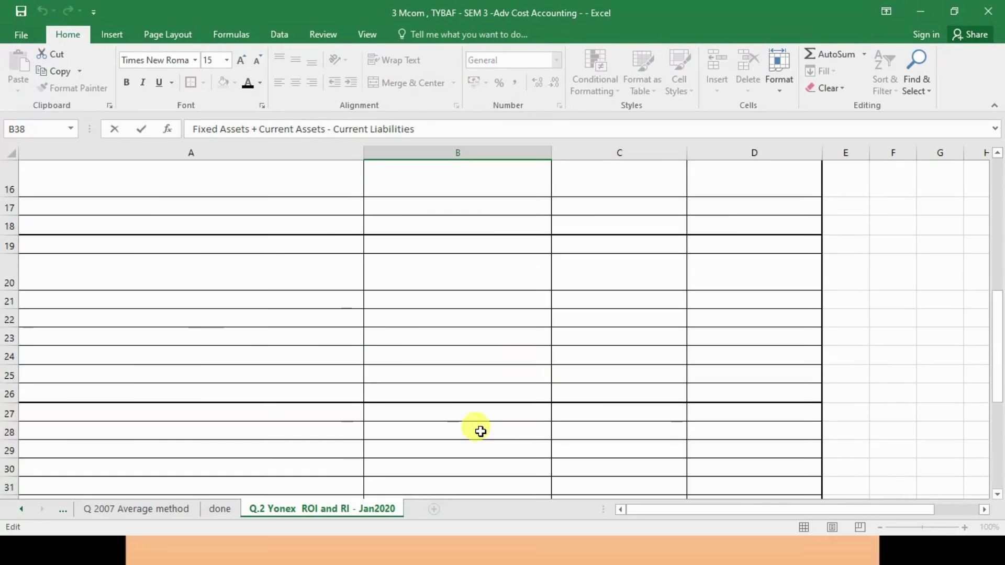
Review the gross and net book value investment bases and reveal the "Based on Gross Book Value" label in A10 with black font.
click(206, 265)
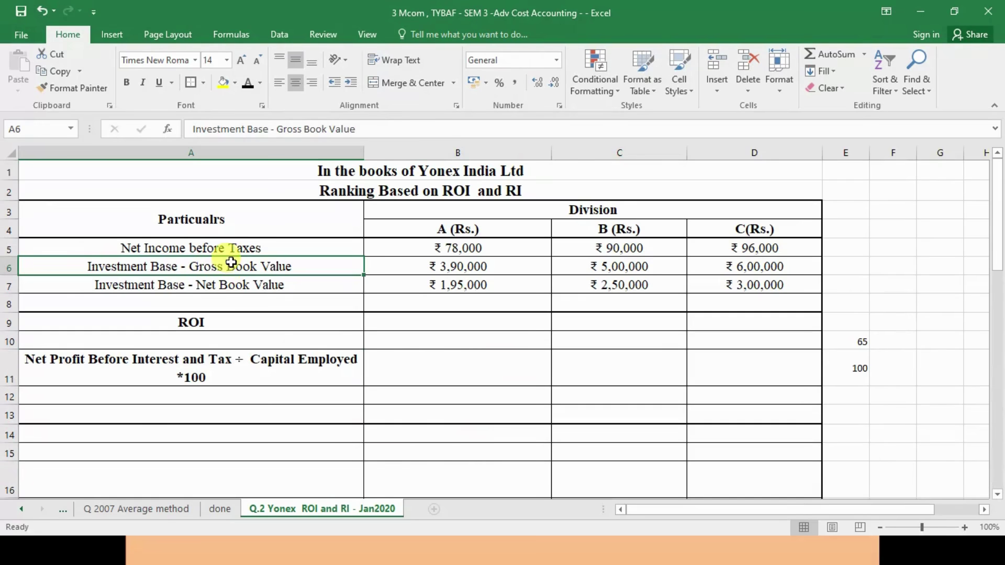
click(248, 285)
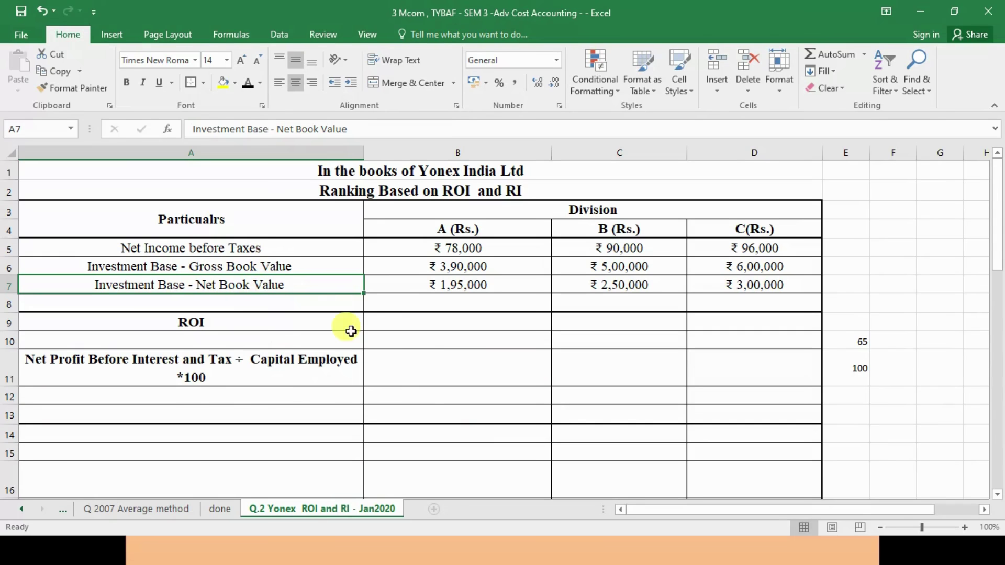
click(423, 375)
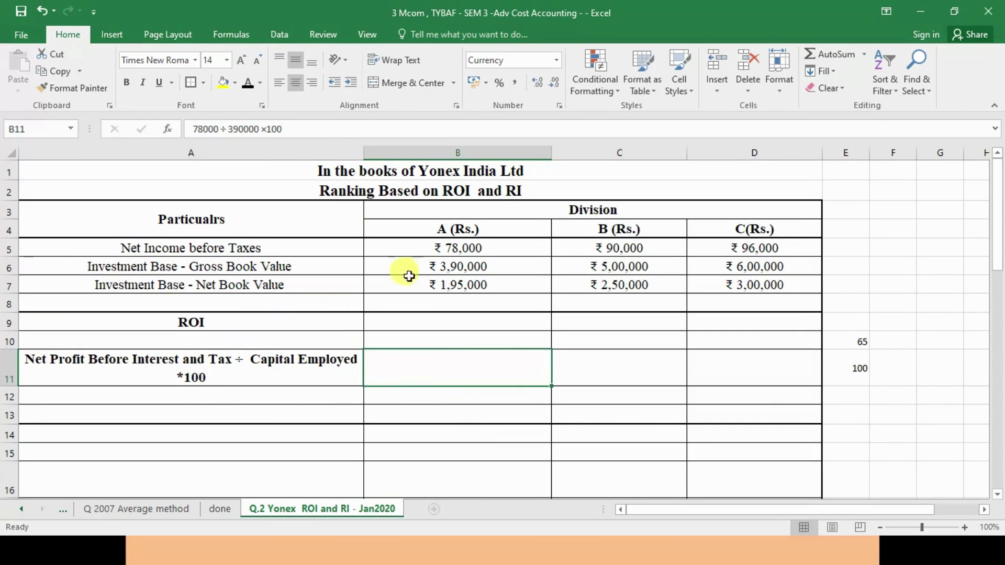
click(442, 249)
click(302, 264)
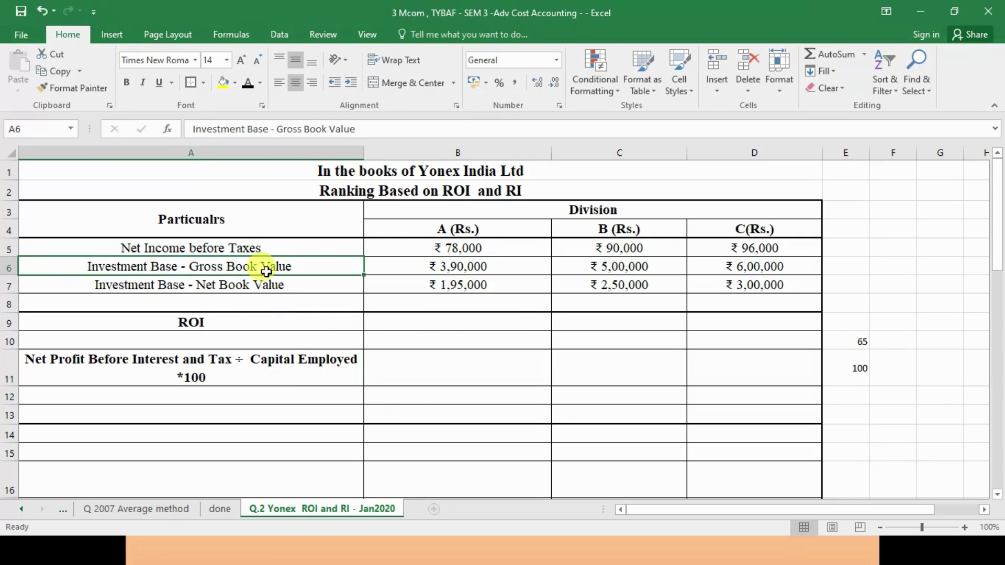
click(252, 337)
click(248, 83)
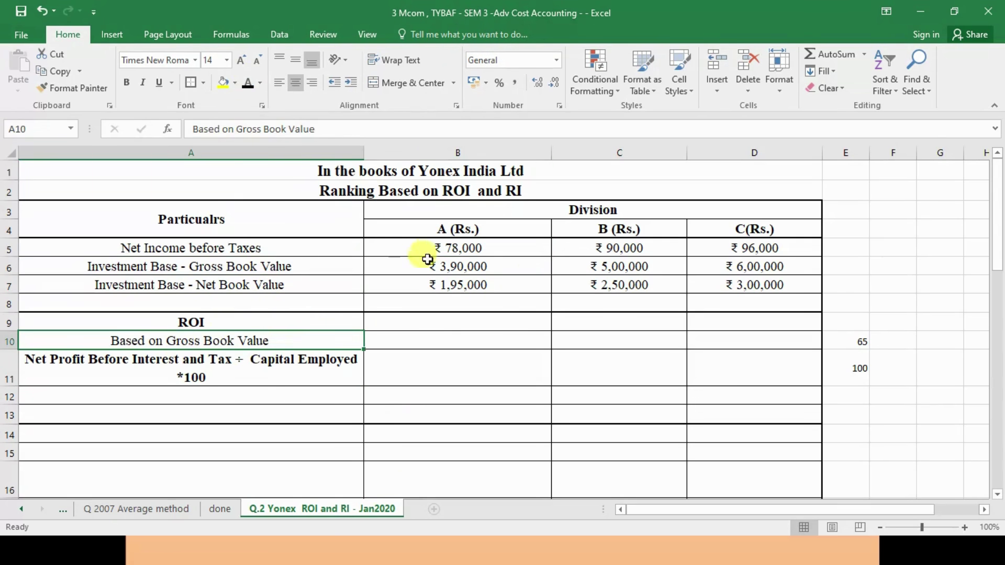
Reveal division A's gross book value ROI working in B11 and its percentage result in B12 with black font.
click(439, 247)
click(445, 266)
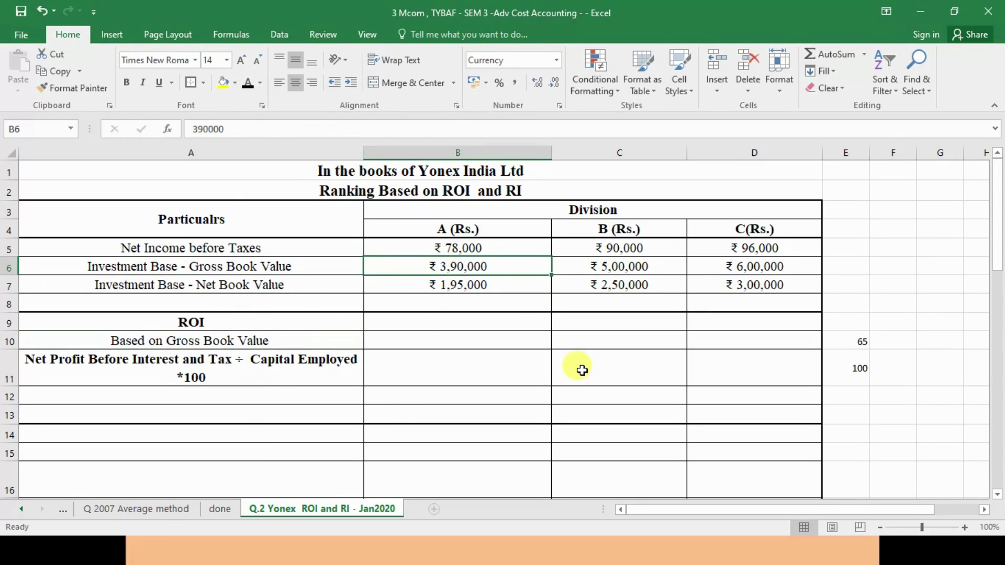
click(437, 247)
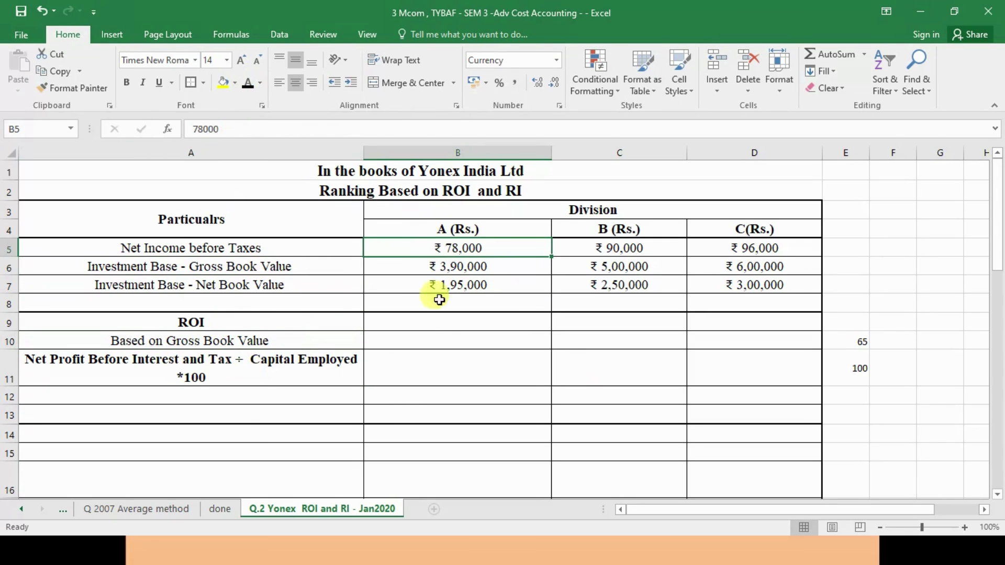
click(432, 366)
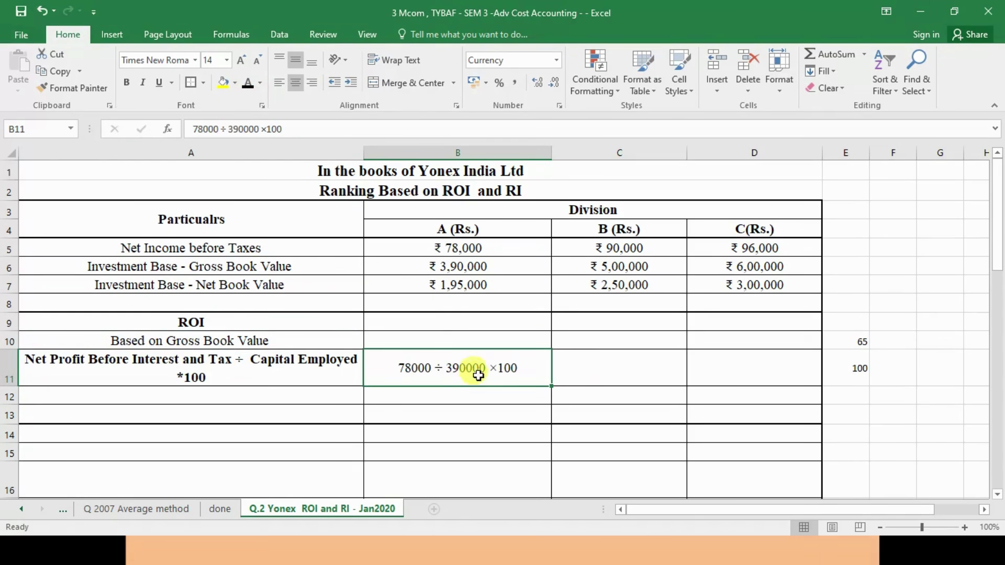
click(468, 394)
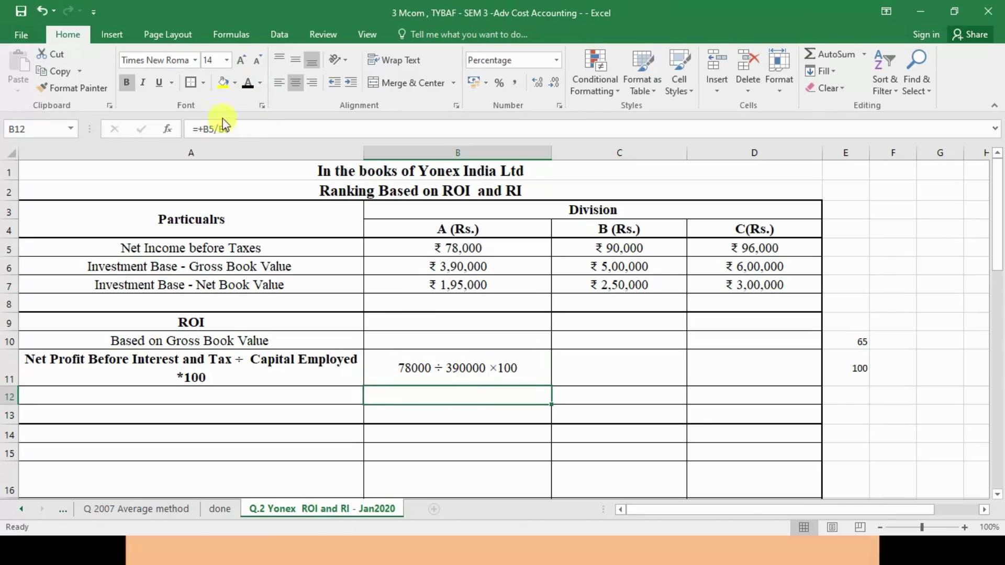
click(247, 85)
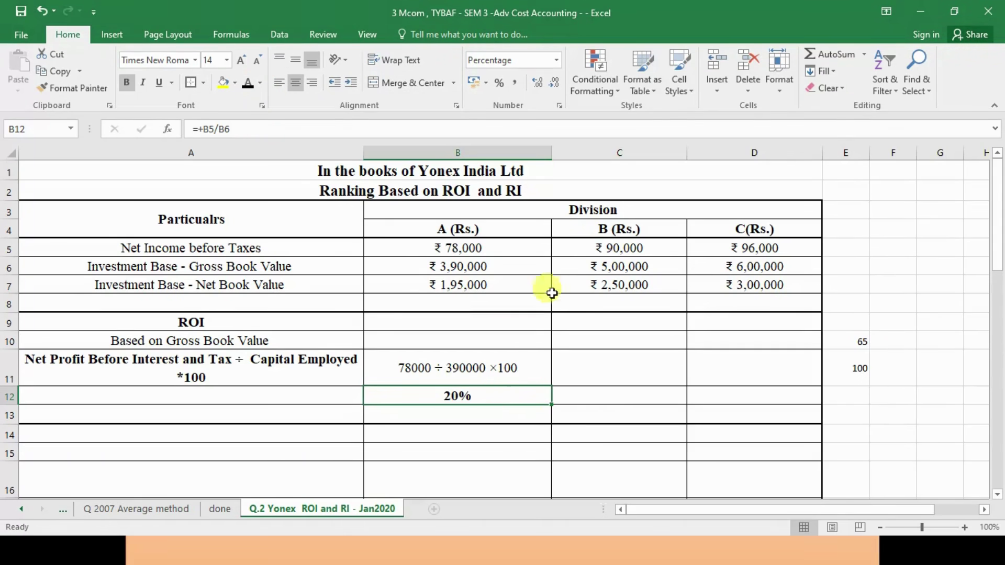
Reveal division B's ROI working in C11 and its percentage result in C12 with black font.
drag(471, 248, 471, 267)
click(633, 250)
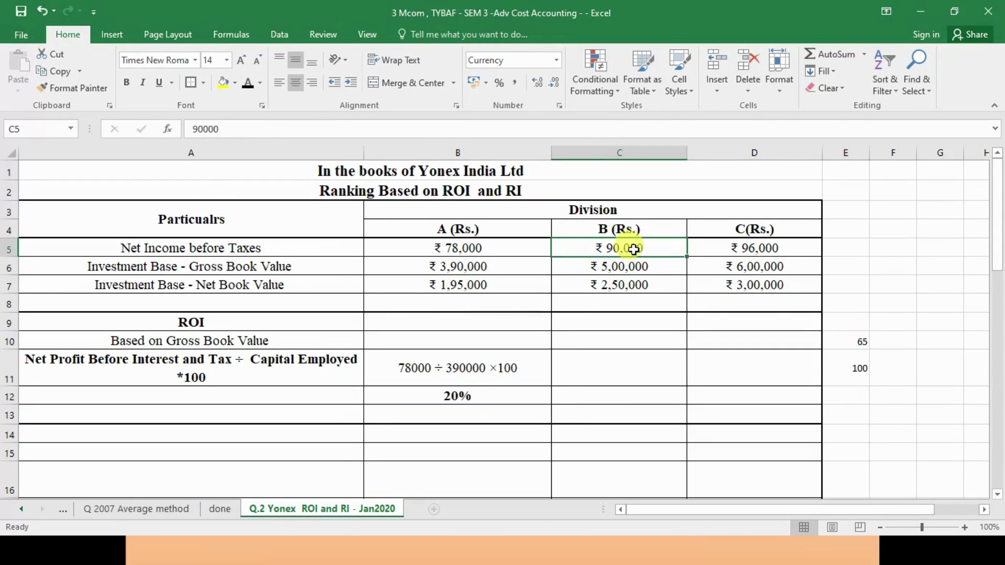
click(602, 366)
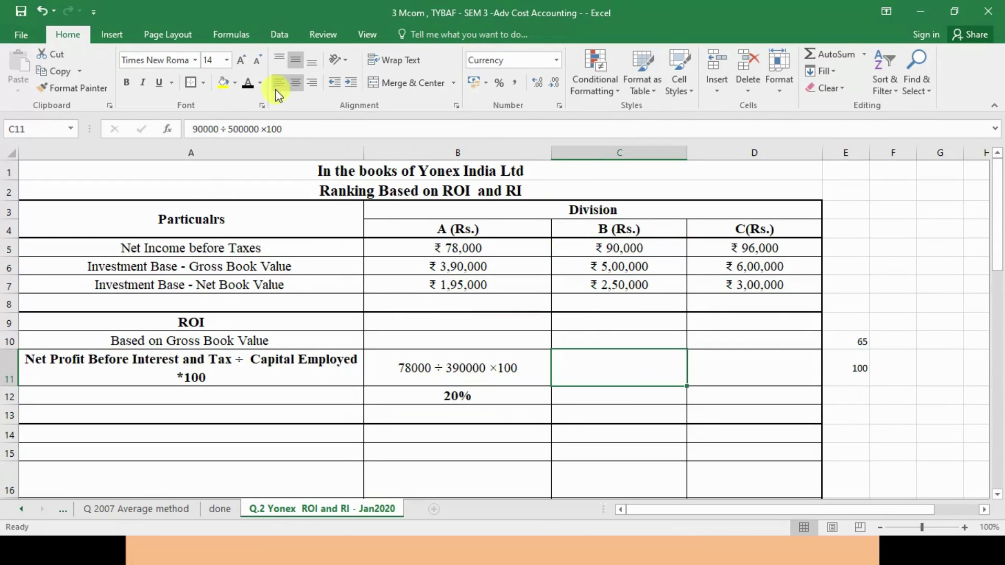
click(247, 84)
click(600, 401)
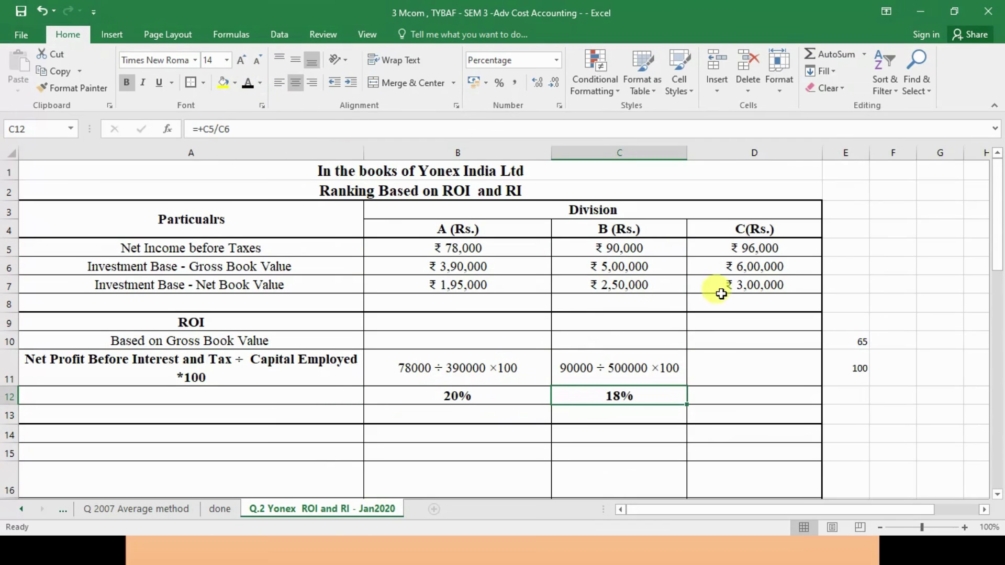
Reveal division C's ROI working in D11 and its percentage result in D12 with black font.
click(749, 264)
click(736, 363)
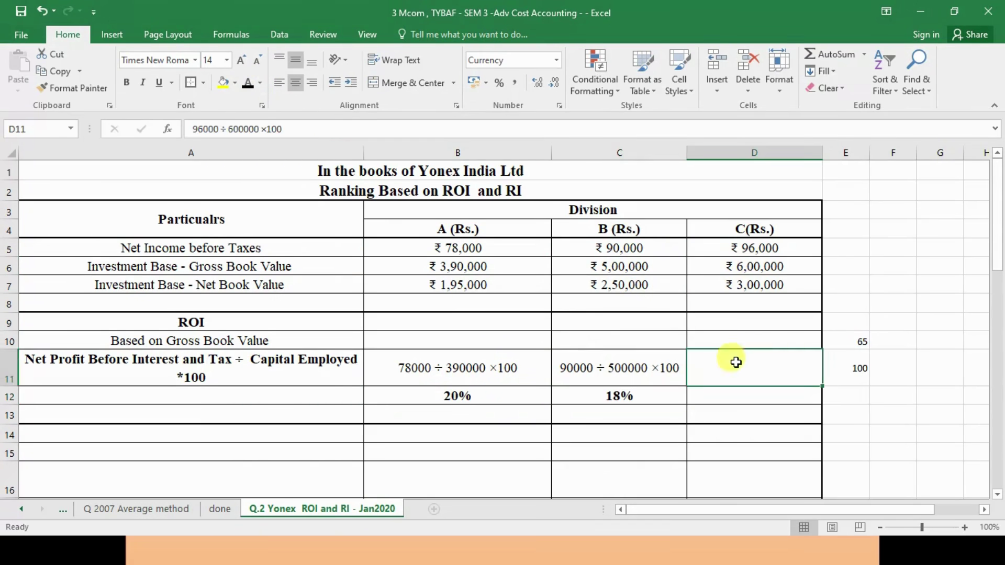
click(718, 395)
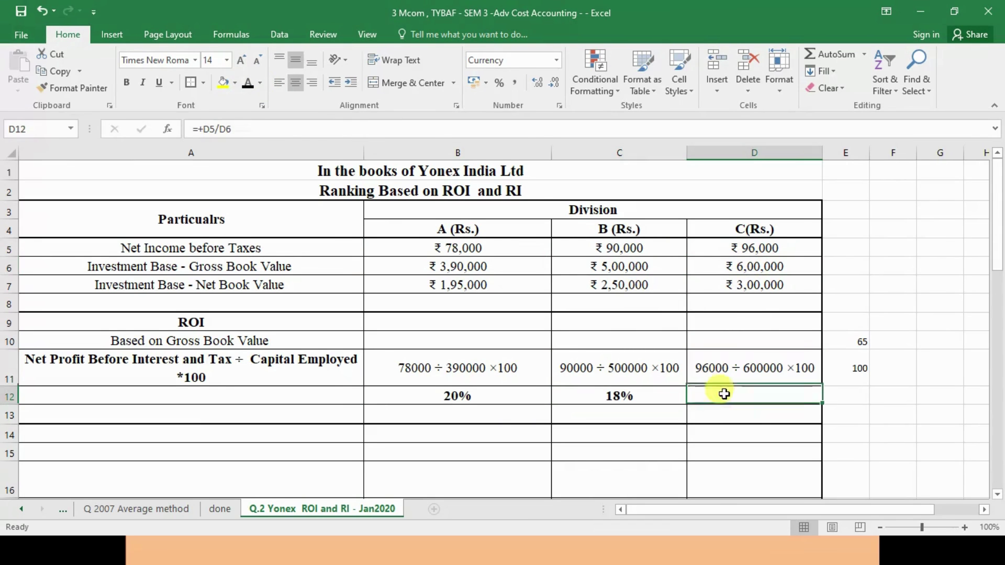
click(247, 85)
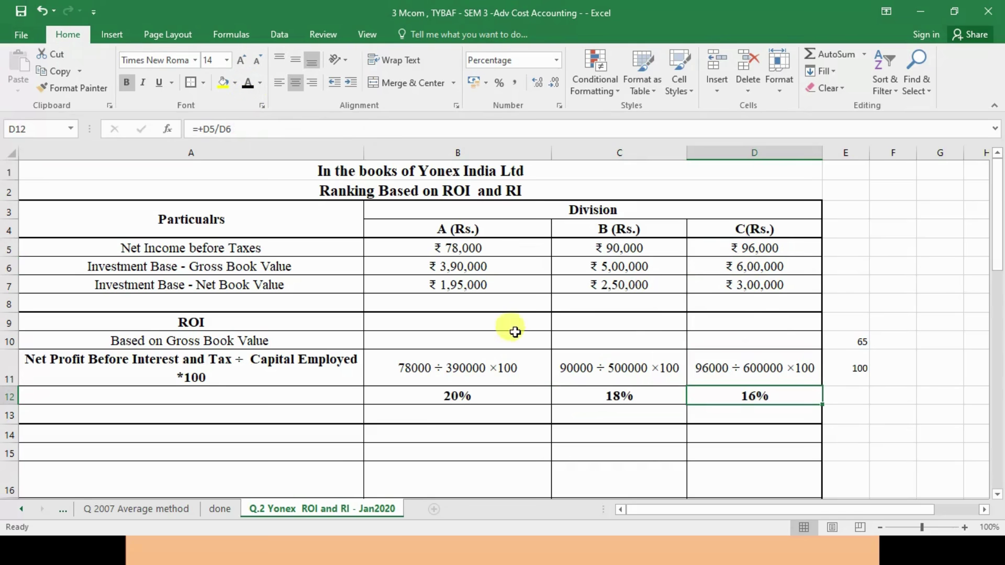
Reveal the Ranking label in A13 with black font and enter rank 1 for division A in B13.
click(330, 413)
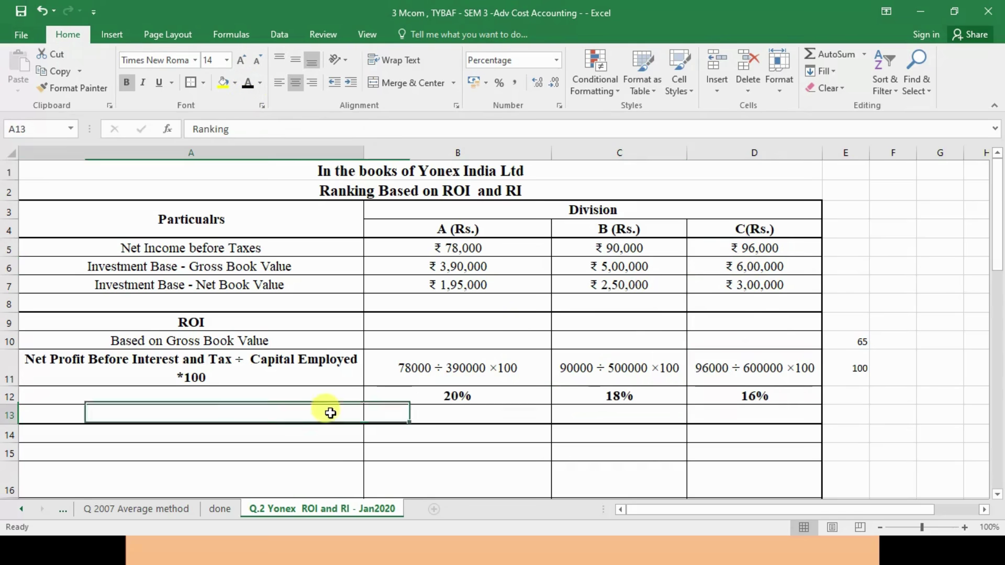
click(247, 85)
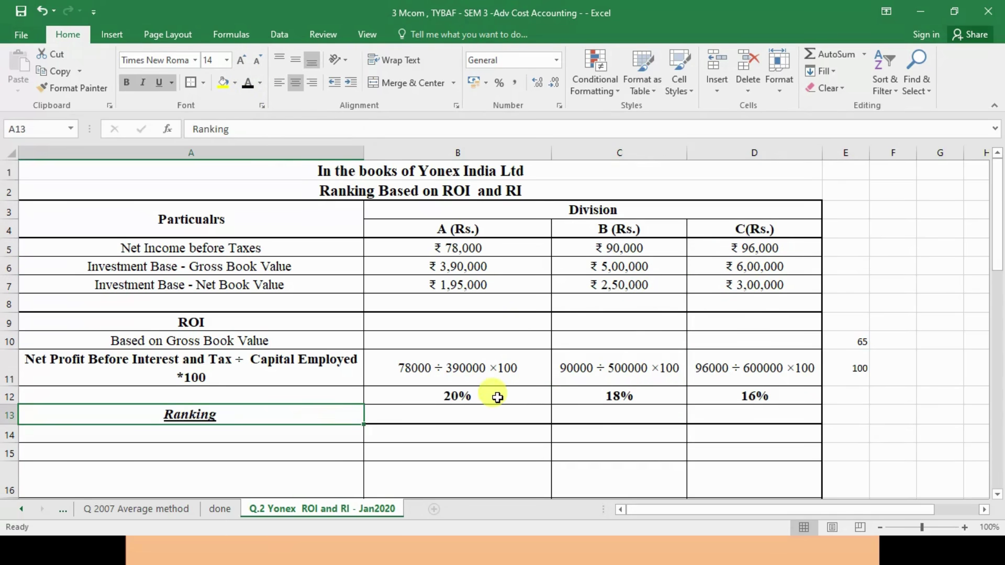
click(458, 395)
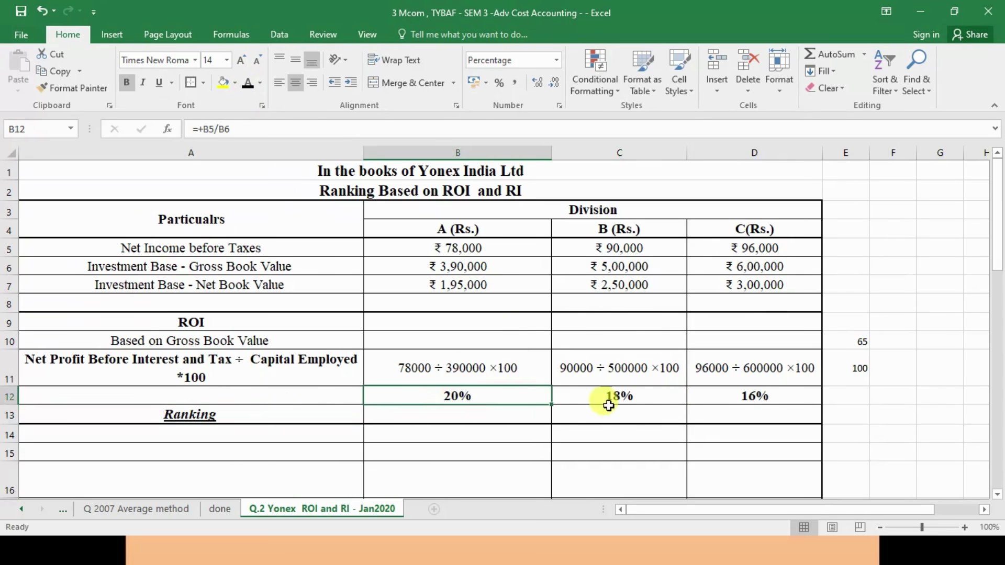
click(611, 411)
click(457, 397)
click(544, 417)
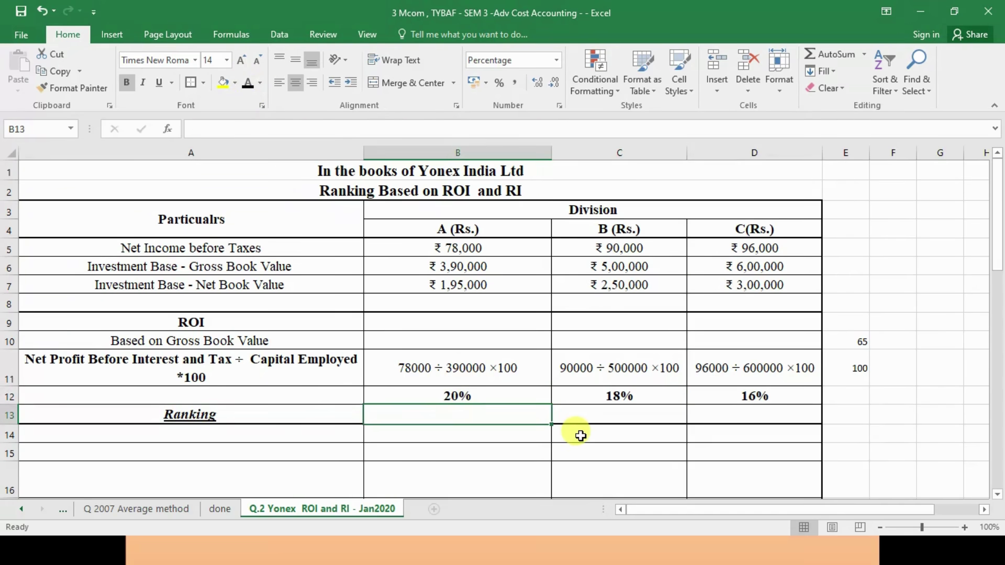
text(1)
key(Return)
Apply black font to the ranking cells B13:D13 and enter rank 2 for division B and rank 3 for division C.
drag(528, 413, 704, 416)
click(244, 80)
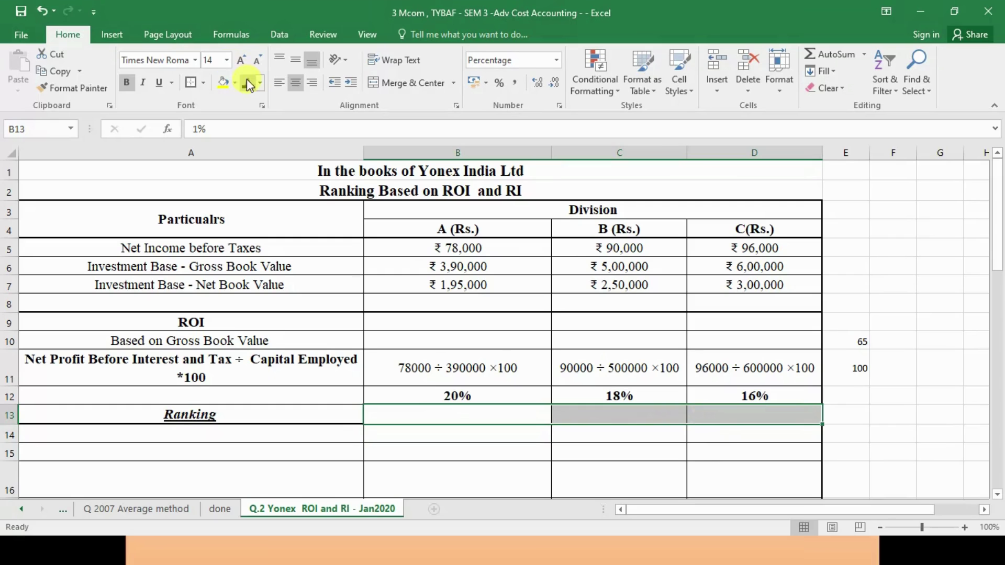
click(588, 419)
text(2)
key(Right)
text(3)
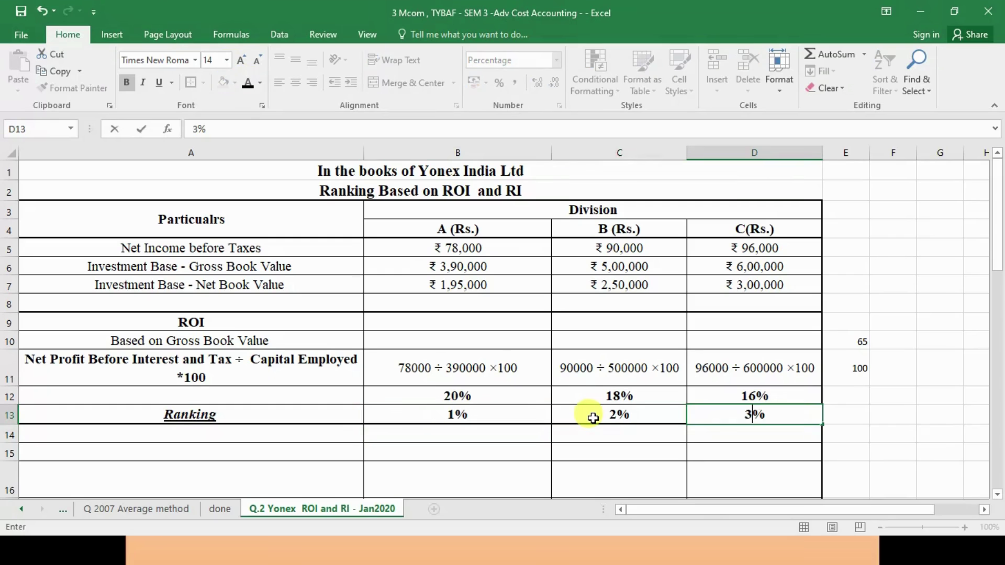
key(Return)
Format the ranking cells B13:D13 as Number with no decimal places.
drag(540, 408, 704, 413)
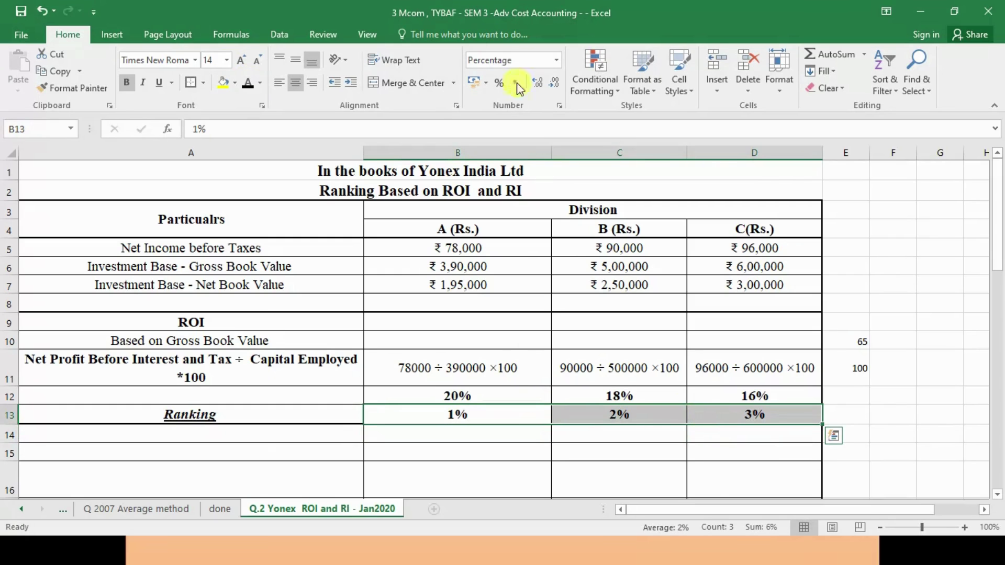
click(554, 65)
click(539, 120)
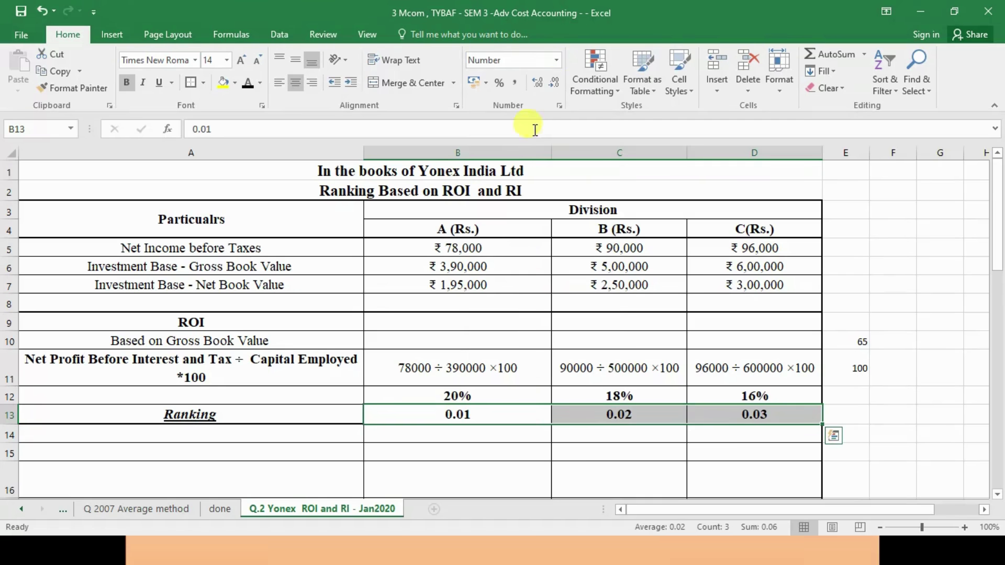
click(554, 83)
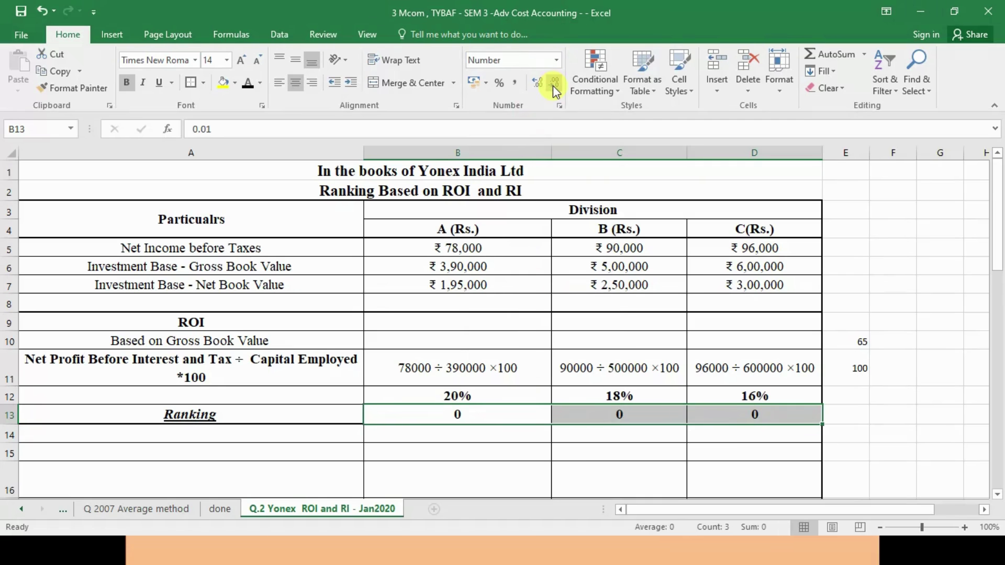
Re-enter ranks 1, 2 and 3 for divisions A, B and C in B13:D13.
text(1)
key(Return)
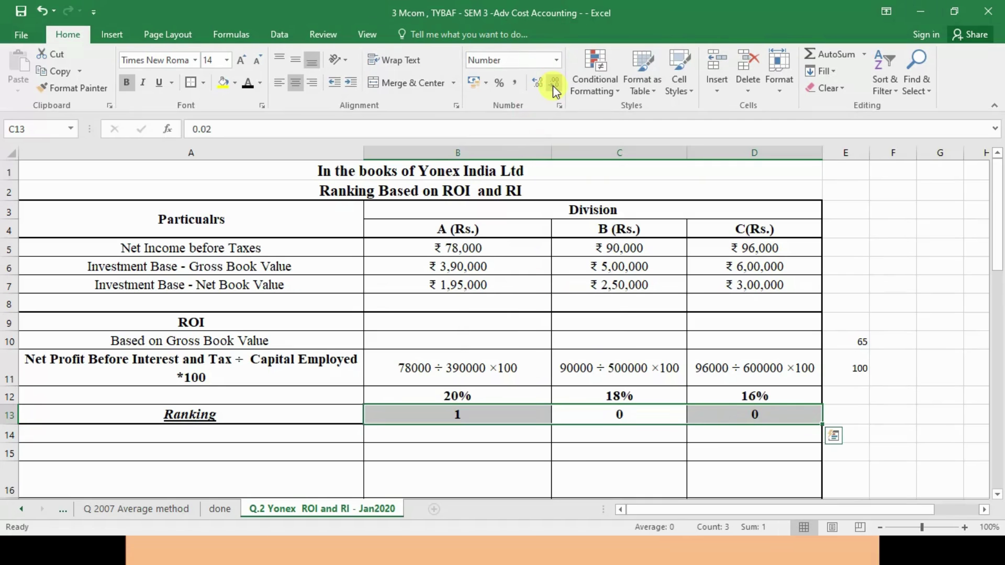
text(2)
key(Return)
text(3)
key(Return)
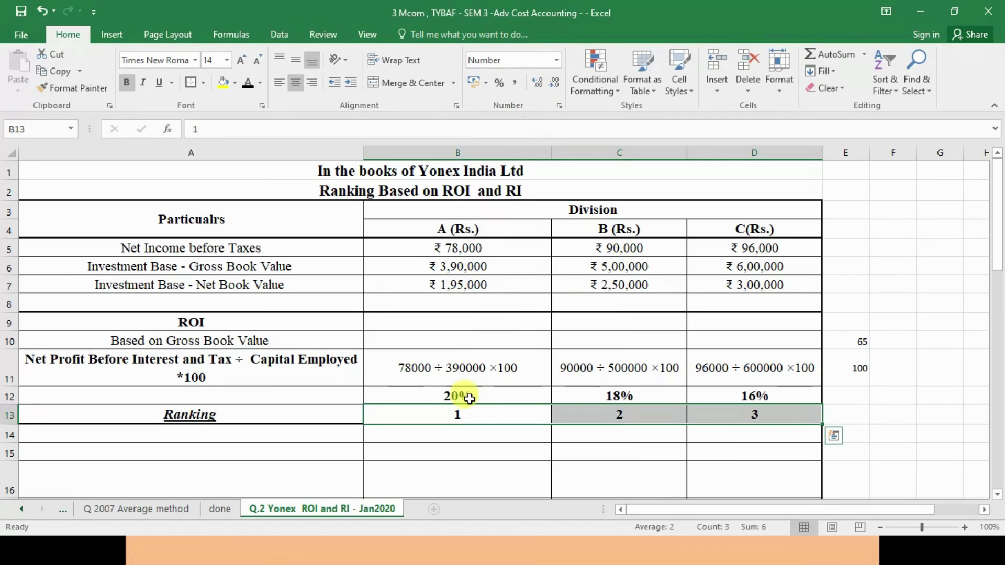
Reveal the ROI and Based on Net Book Value labels in A14:A15 with black font.
click(471, 439)
scroll(468, 440, down, 1)
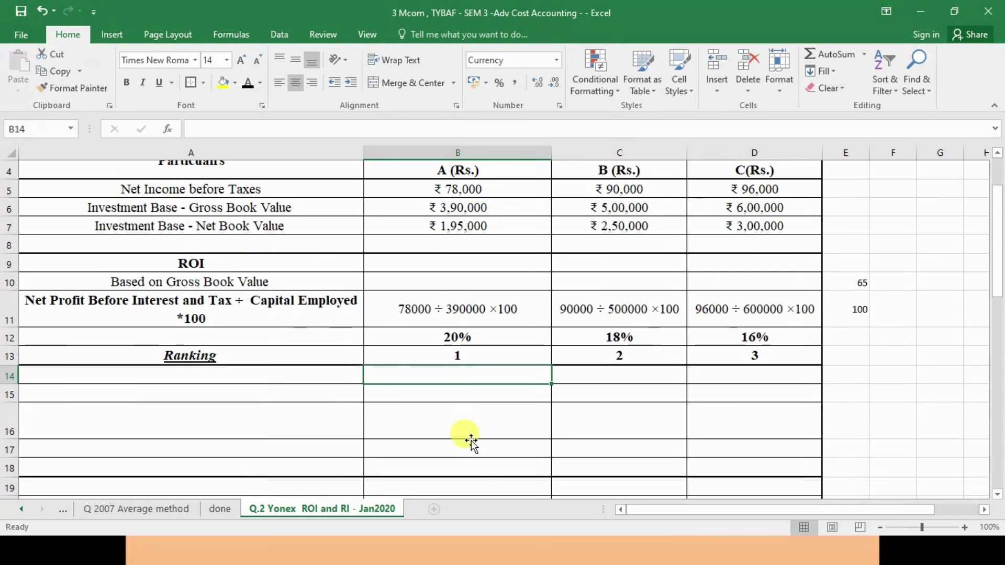
click(251, 377)
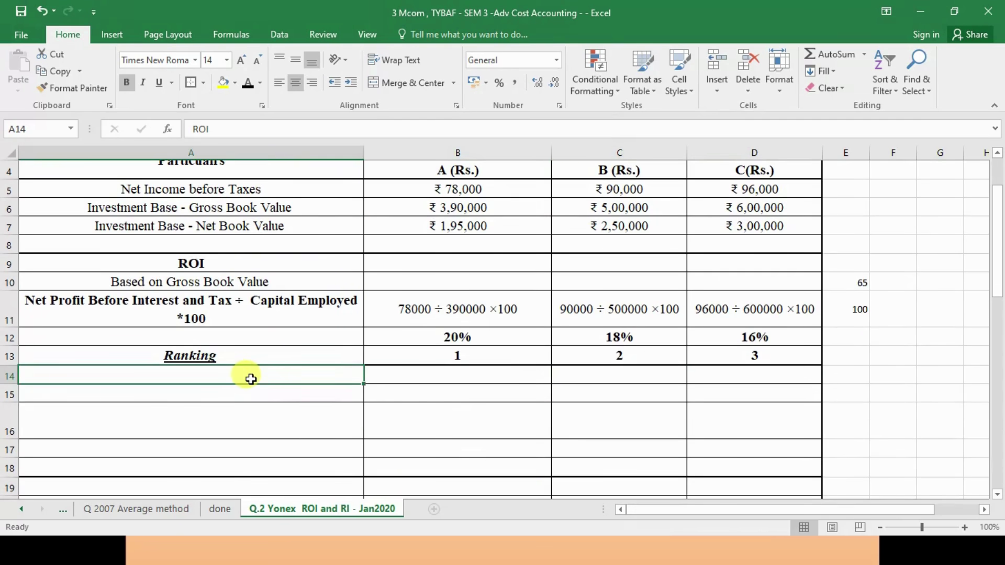
drag(250, 378, 251, 392)
click(247, 82)
Freeze the panes above row 8 so the headings and division data in rows 1 to 7 stay in view.
scroll(323, 353, up, 1)
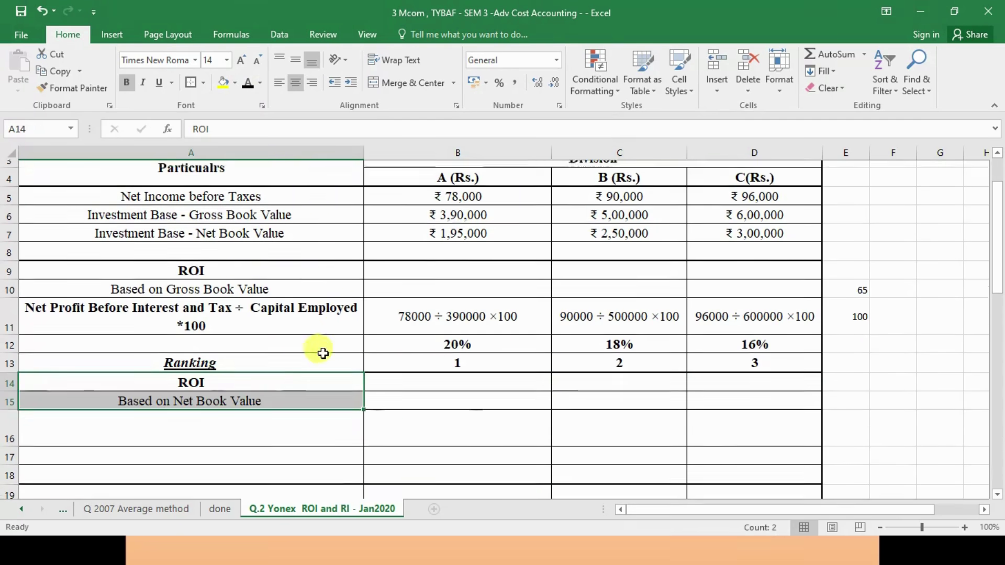
scroll(323, 354, up, 1)
drag(217, 305, 765, 306)
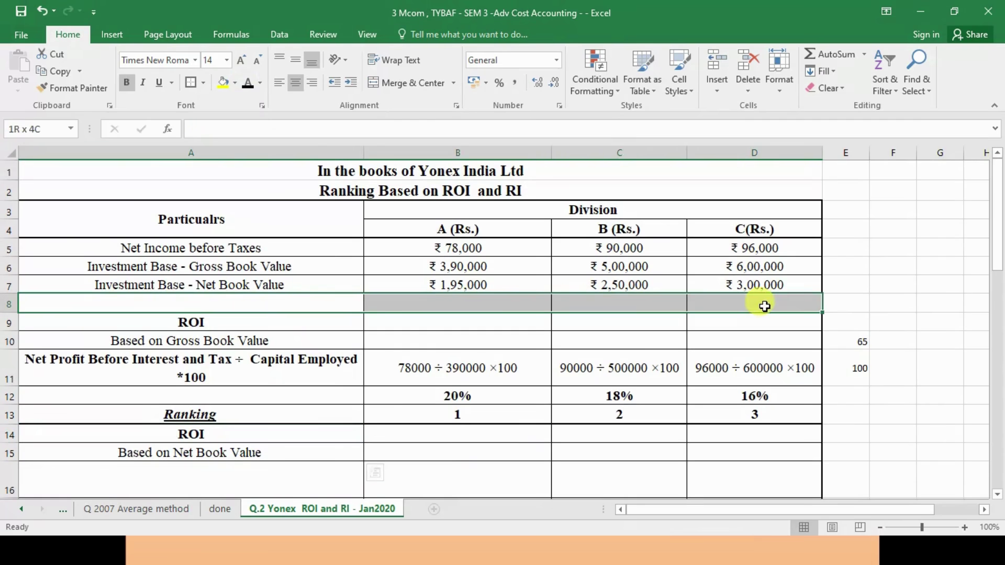
click(366, 30)
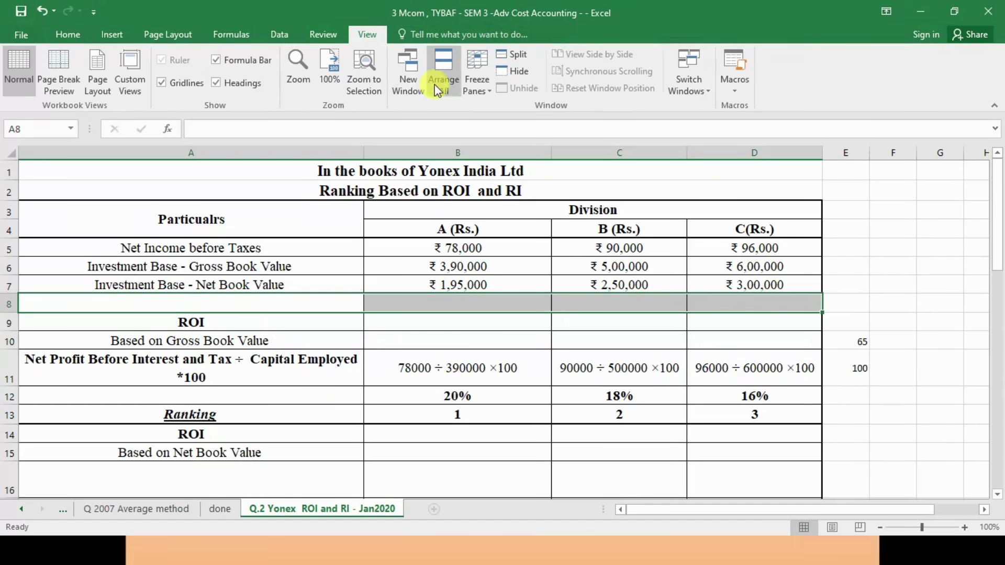
click(477, 84)
click(518, 102)
scroll(446, 361, down, 1)
scroll(447, 361, down, 1)
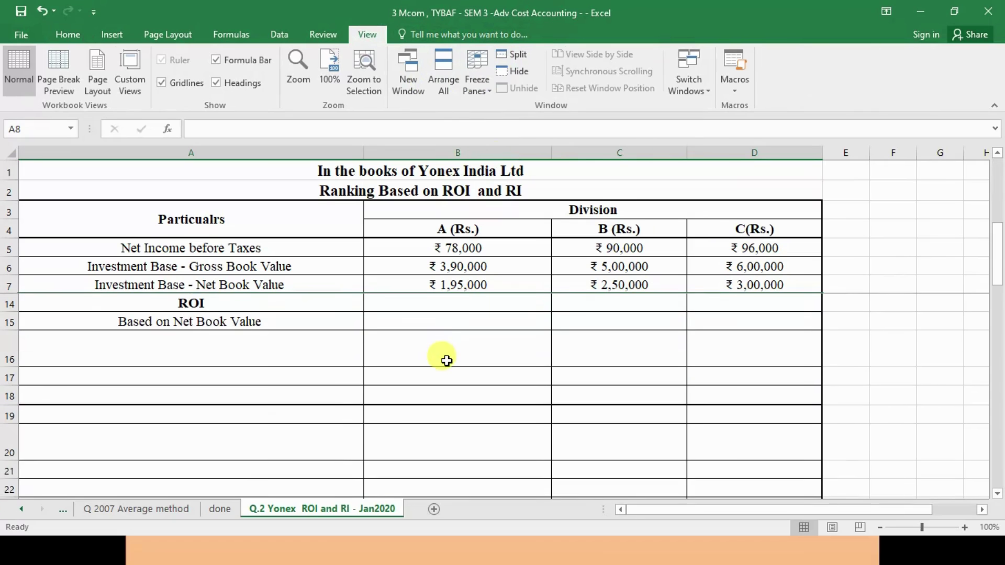
Reveal the Net Profit Before Interest and Tax ÷ Capital Employed formula label in A16 with black font.
click(226, 345)
click(89, 39)
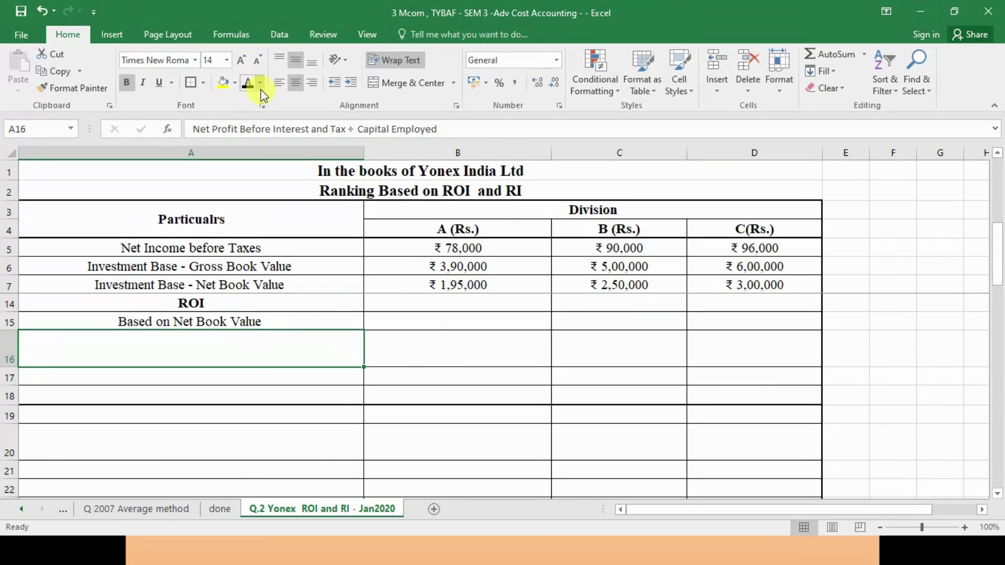
click(249, 83)
Review division A's income and net book value, and reveal its net book value ROI working in B16 with black font.
click(459, 249)
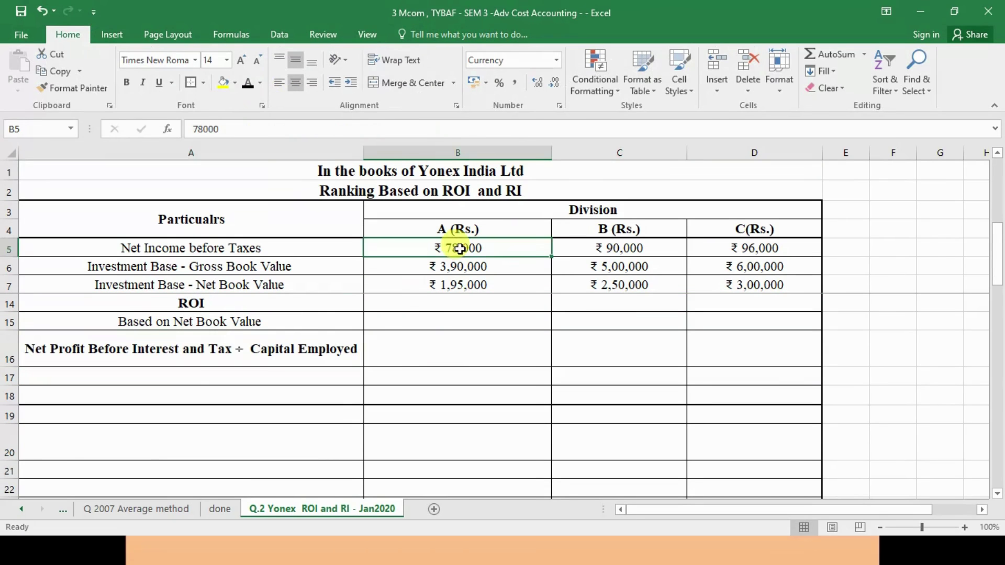
click(459, 266)
click(459, 284)
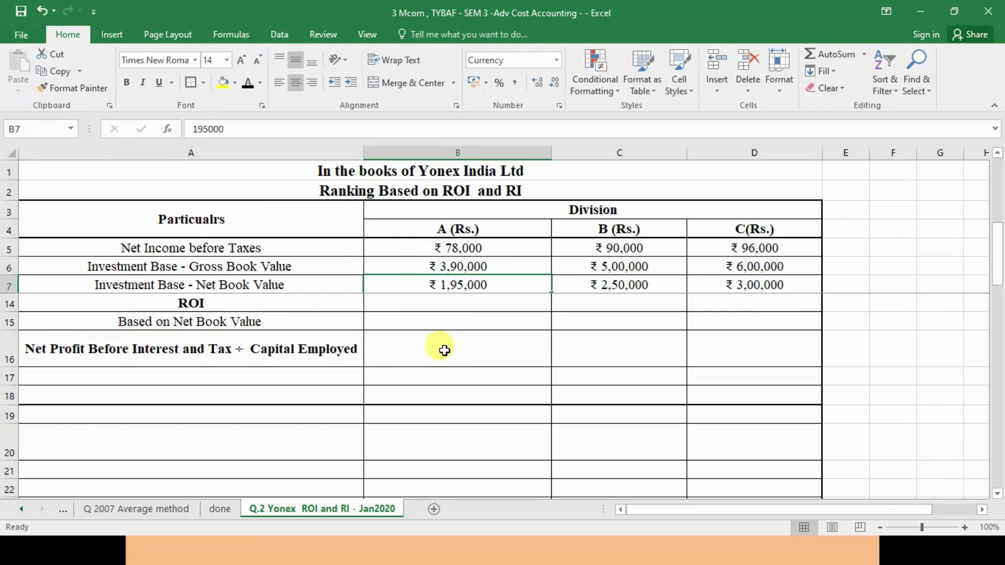
click(444, 351)
double_click(267, 318)
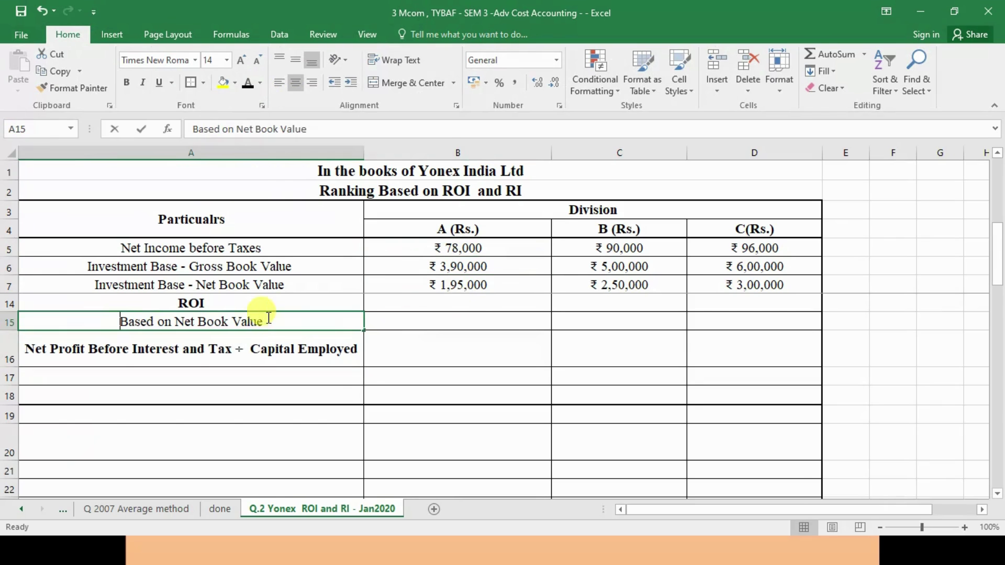
drag(266, 320, 192, 319)
click(455, 285)
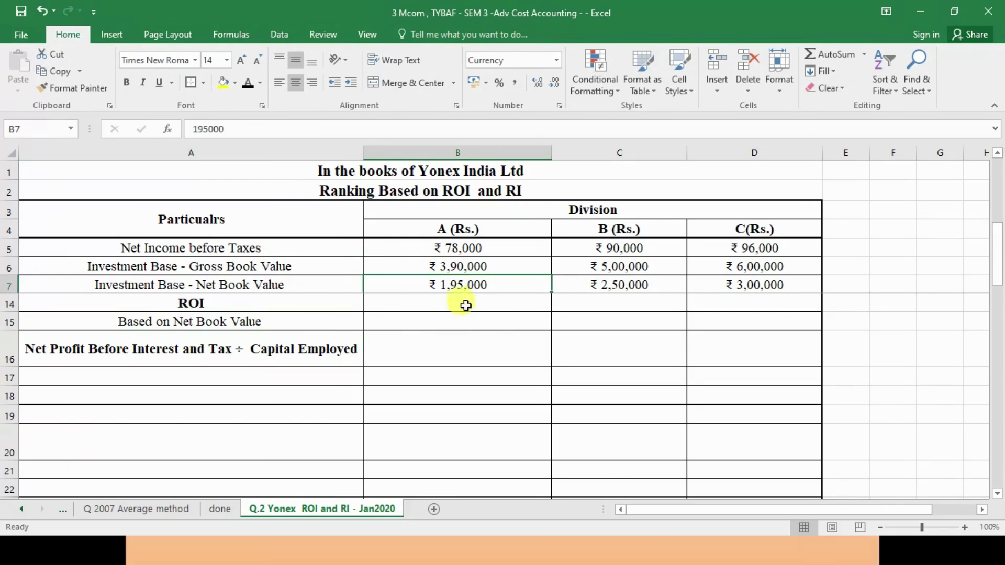
click(460, 346)
click(248, 83)
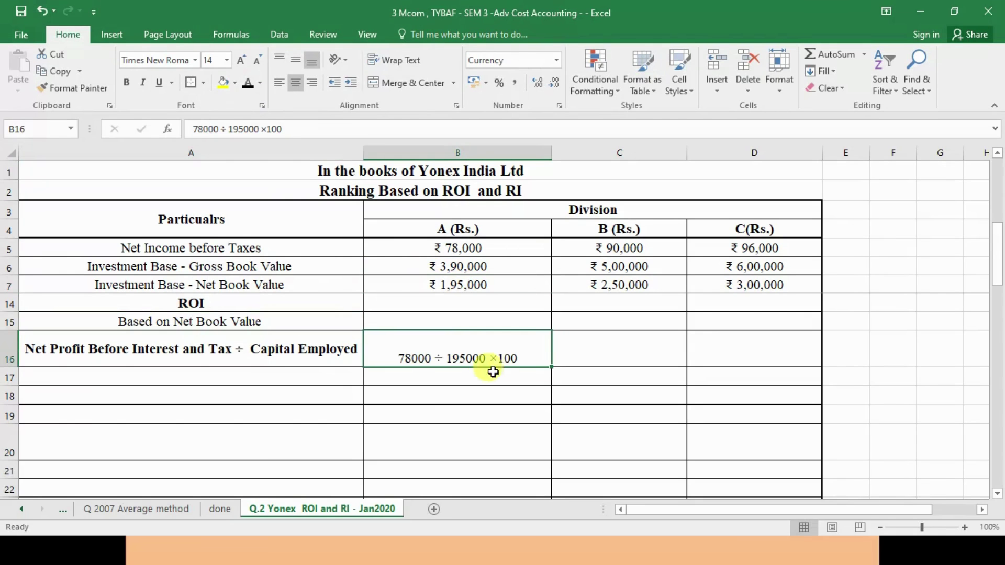
Review division B's income and net book value, and reveal its ROI working in C16 with black font.
click(573, 341)
click(607, 249)
click(610, 290)
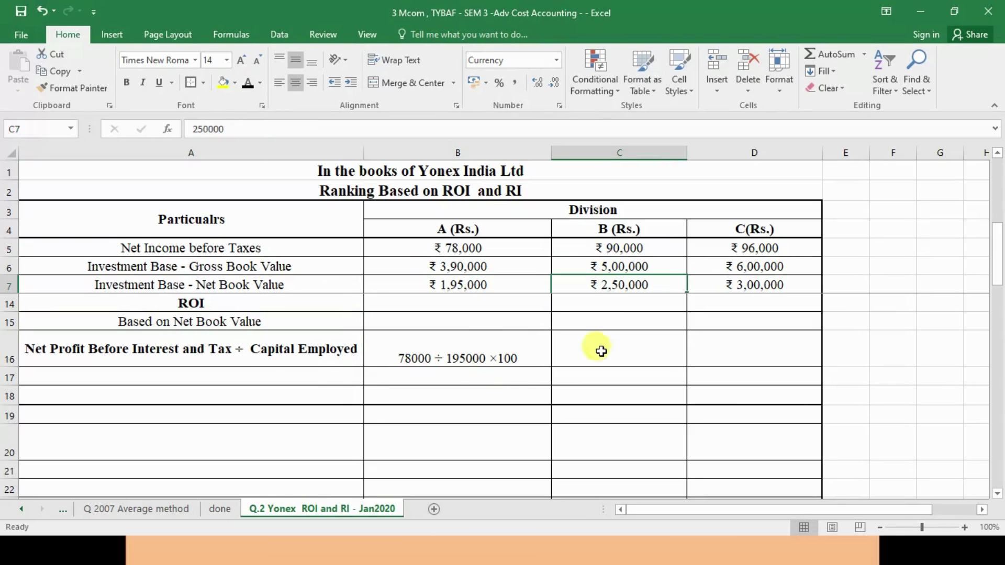
click(601, 347)
click(248, 83)
Review division C's income and net book value, and reveal its ROI working in D16 with black font.
click(742, 247)
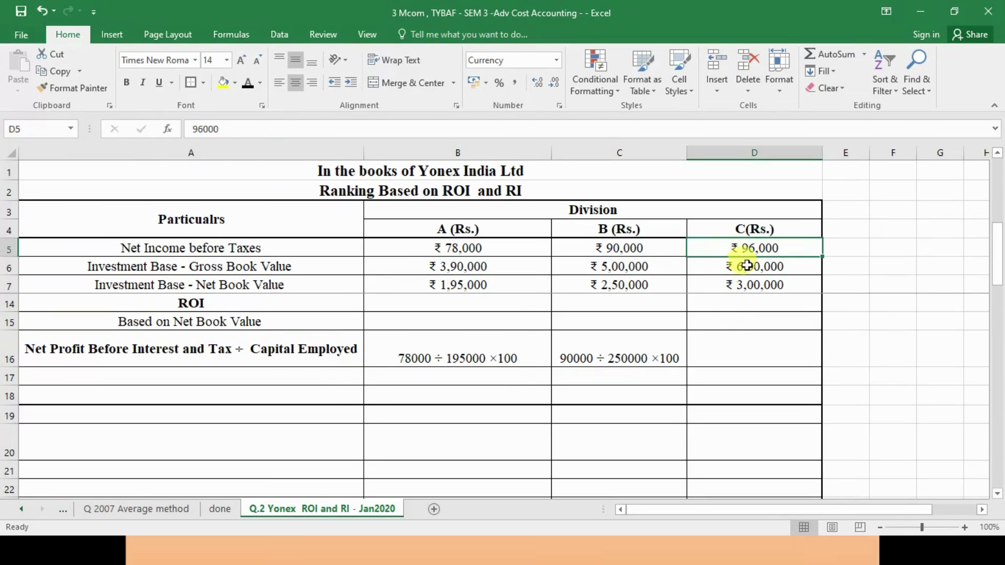
click(740, 285)
click(733, 340)
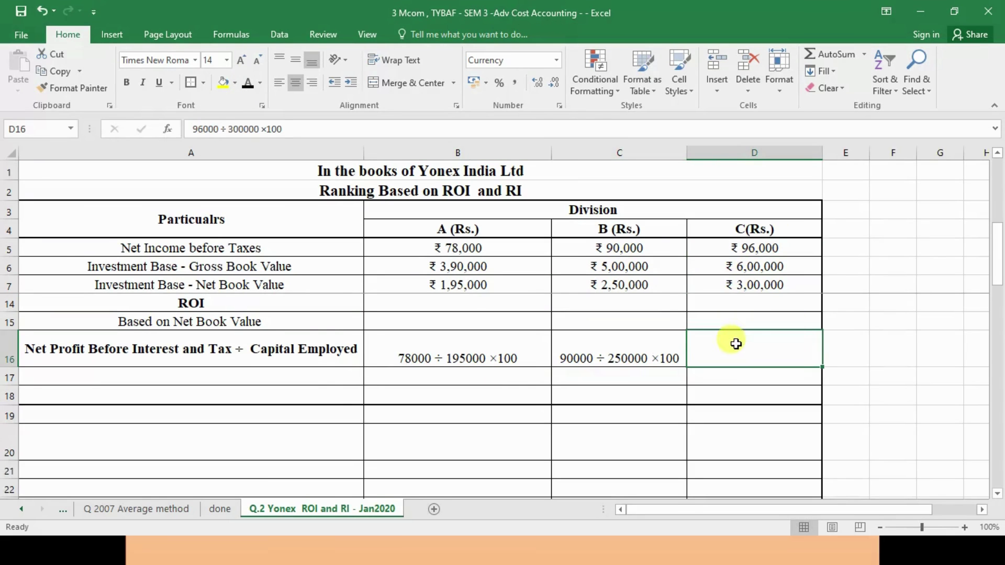
click(250, 82)
Reveal the net book value ROI percentages for divisions A, B and C in B17:D17 with black font.
click(415, 376)
click(248, 83)
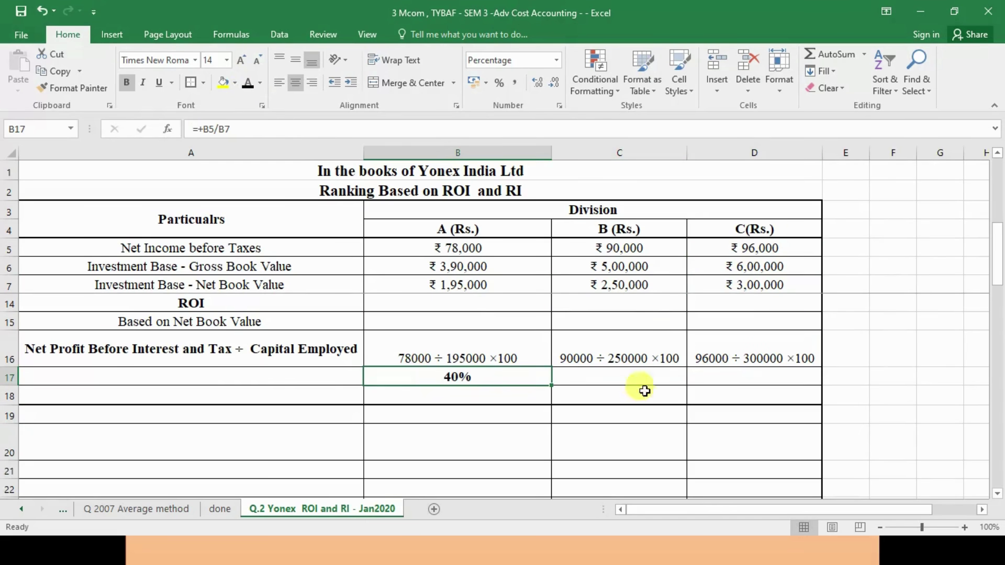
click(574, 374)
click(244, 84)
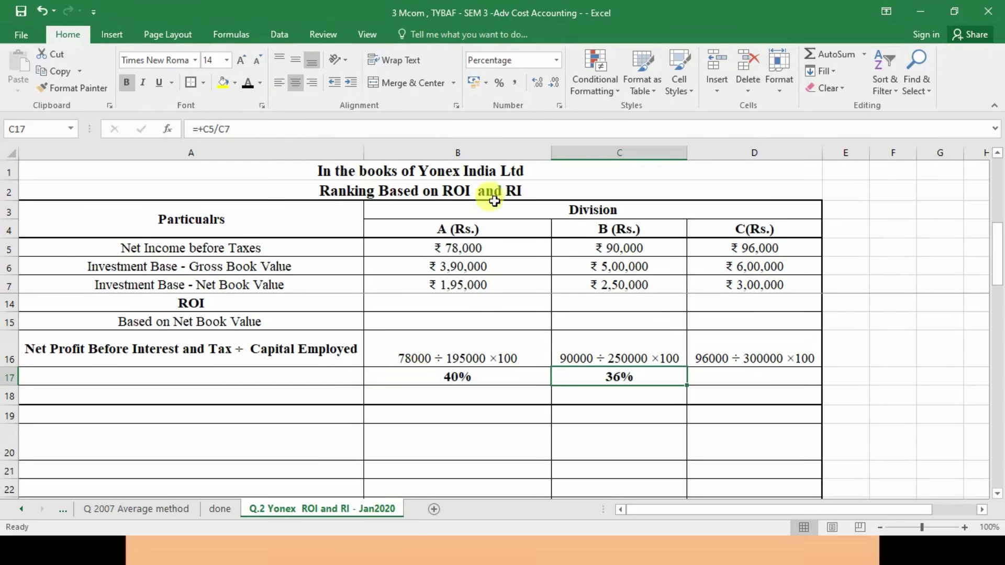
click(706, 374)
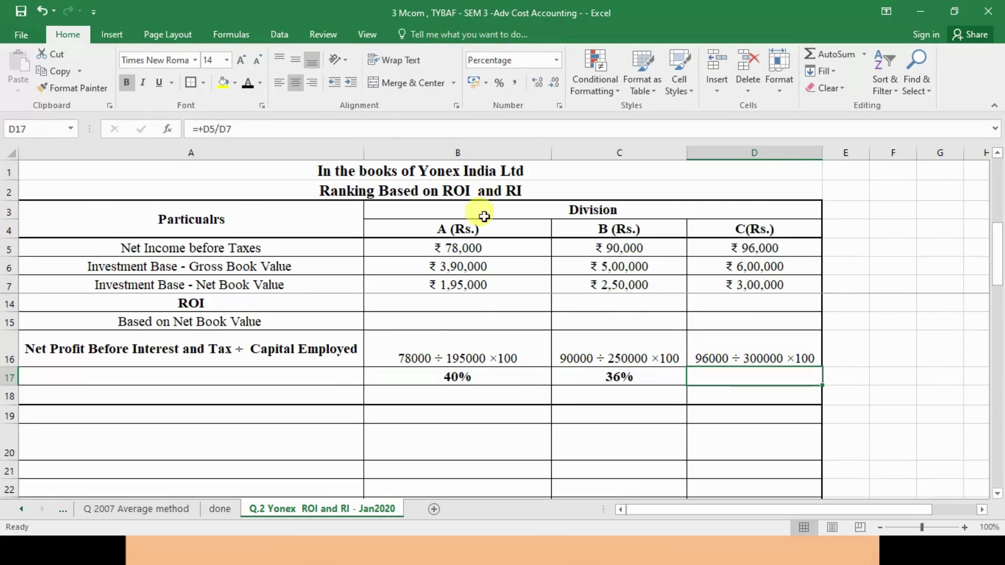
click(248, 82)
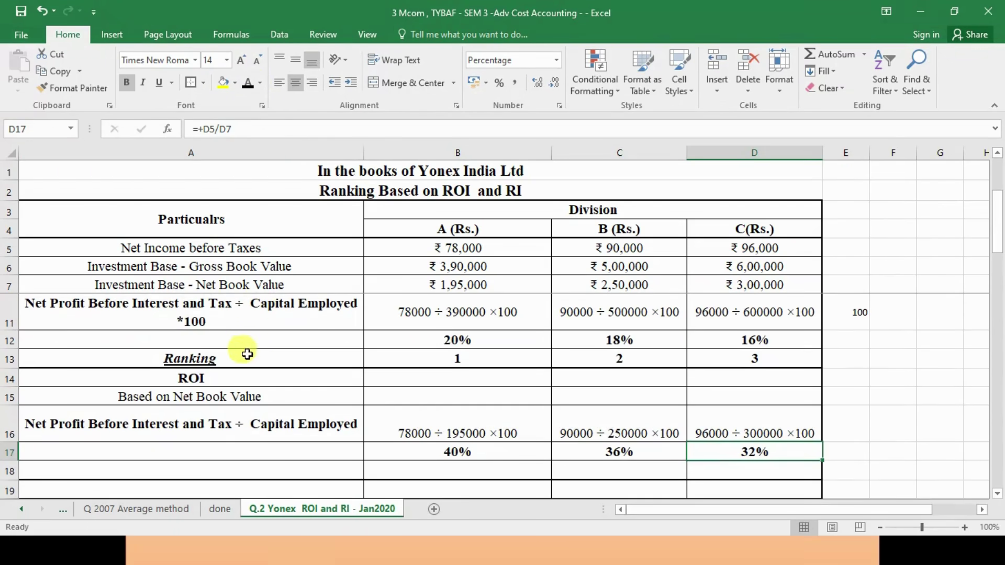
Copy the Ranking row A13:D13 into A18:D18 and check the ranks against the net book value ROI percentages.
drag(252, 358, 715, 360)
key(ctrl+c)
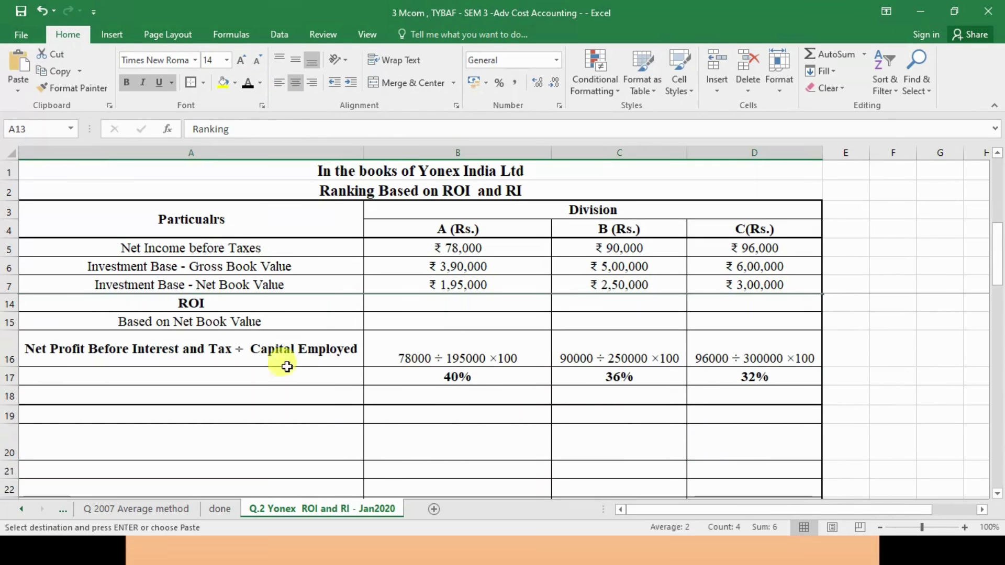
click(269, 393)
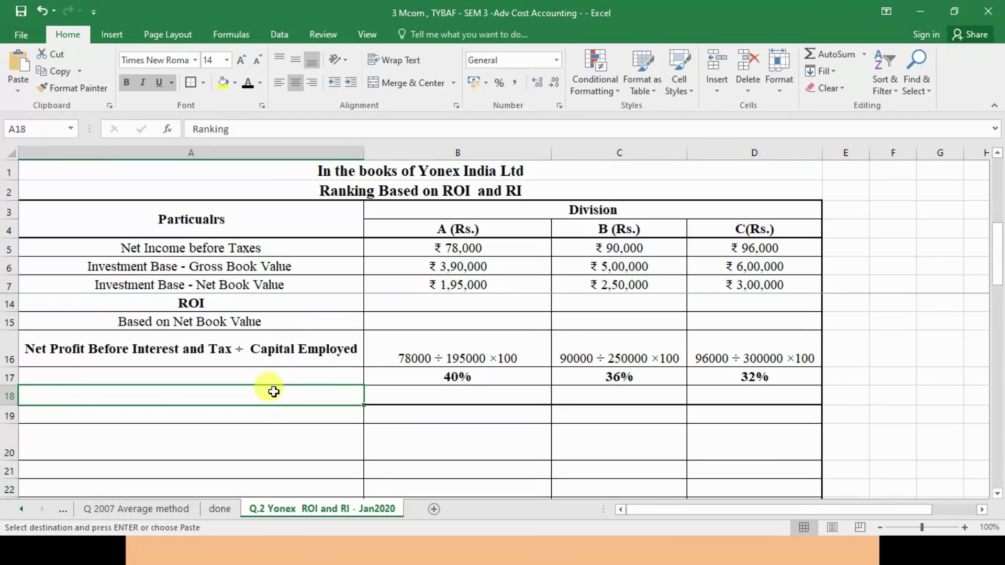
key(ctrl+v)
click(461, 375)
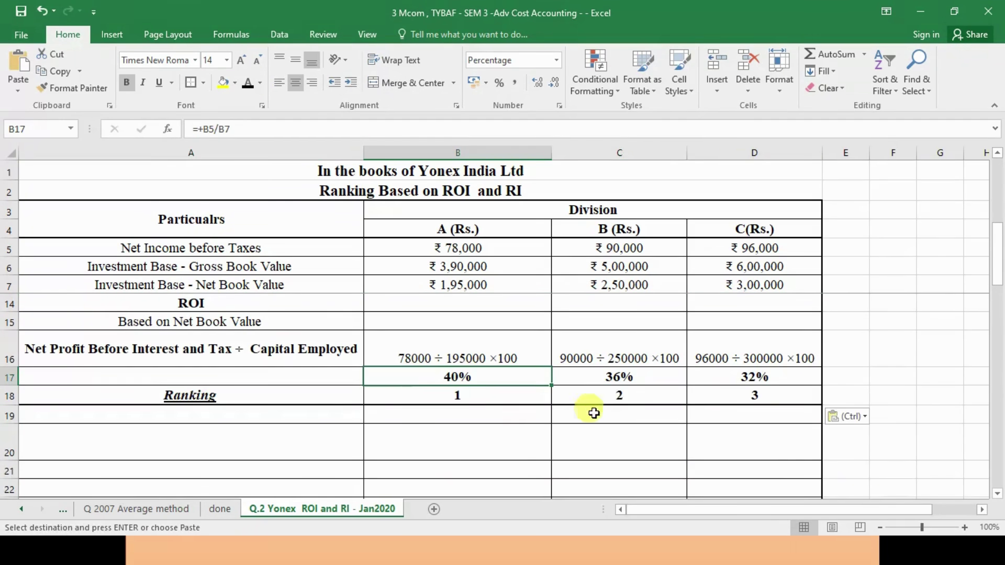
click(594, 375)
click(747, 377)
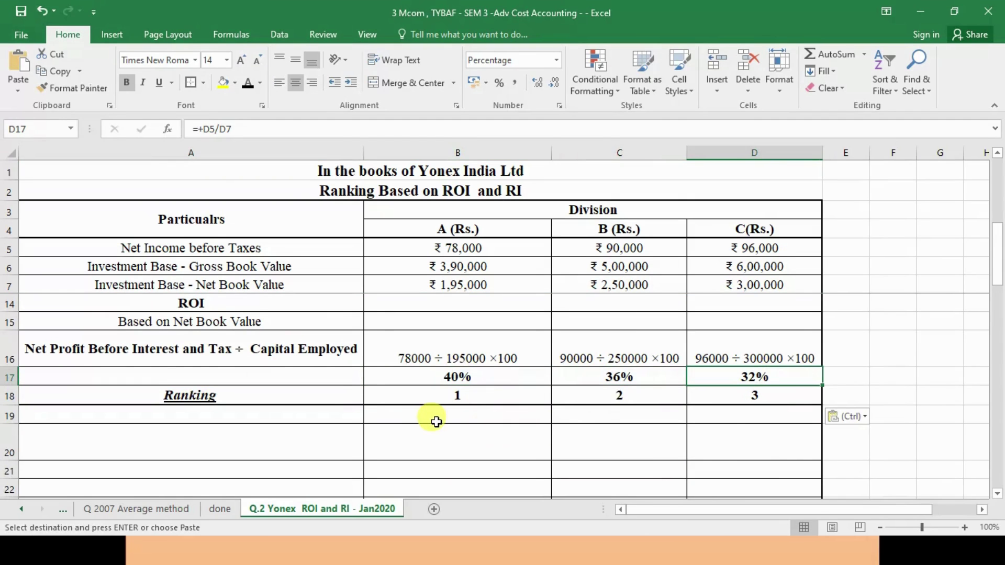
Reveal the RI label in A19 and the Net Profit After Tax - (Interest Rate * Capital Employed) label in A20, using black font for A20.
scroll(436, 421, up, 1)
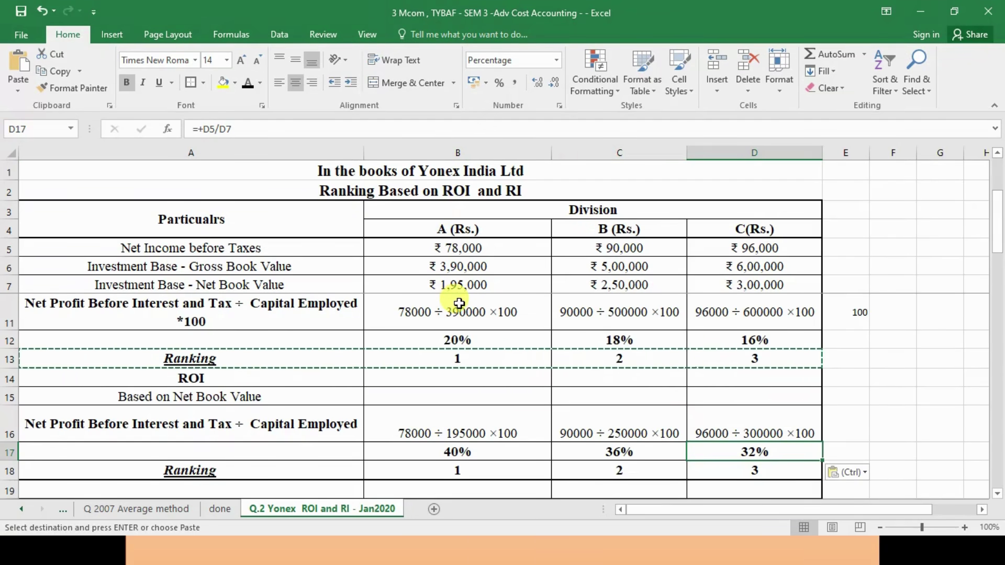
scroll(458, 298, down, 2)
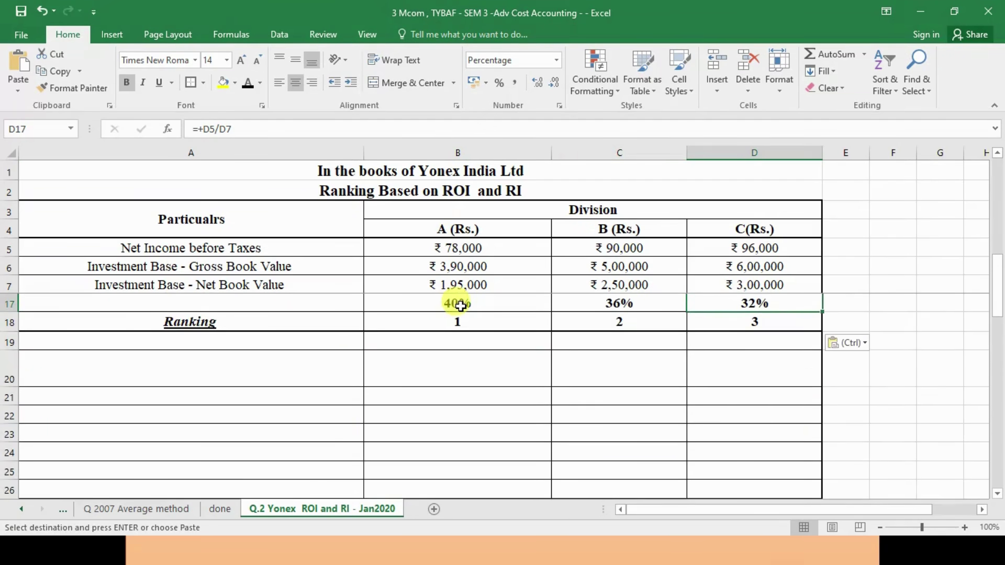
scroll(460, 306, up, 2)
scroll(251, 308, down, 2)
click(230, 340)
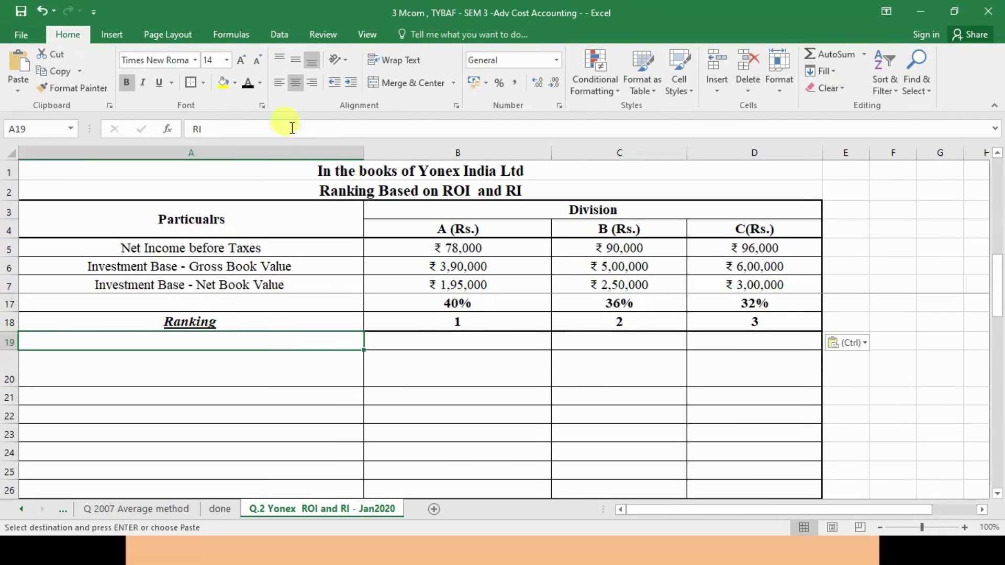
key(Return)
click(245, 364)
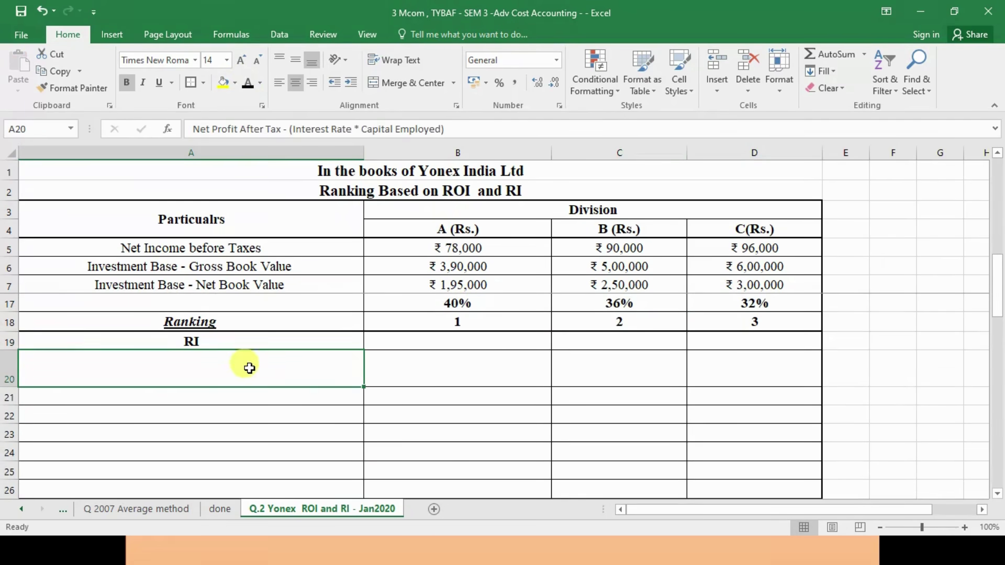
click(247, 83)
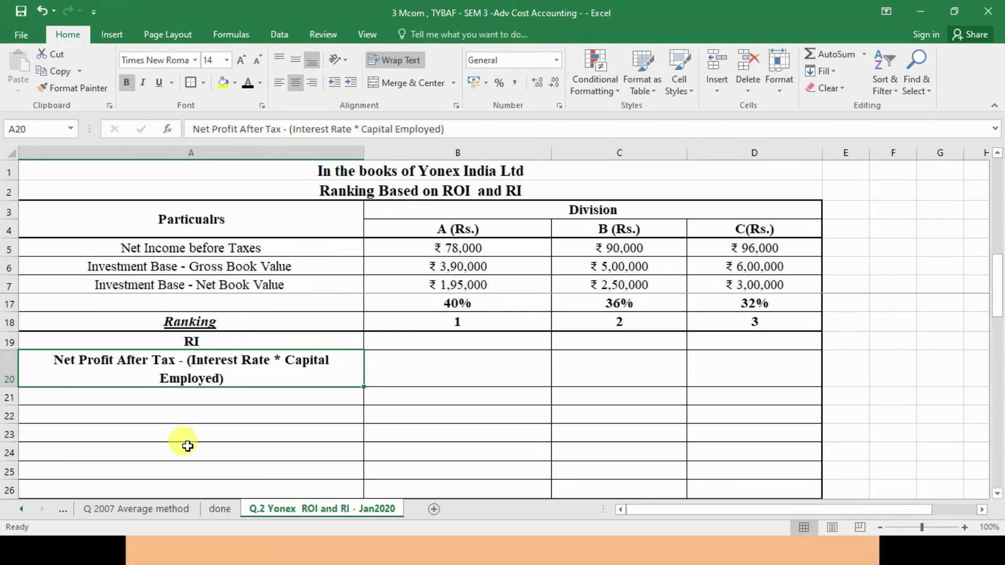
Examine the Net Profit After Tax - (Interest Rate * Capital Employed) formula in A20 alongside the Net Income before Taxes label in A5.
key(ctrl+z)
click(226, 246)
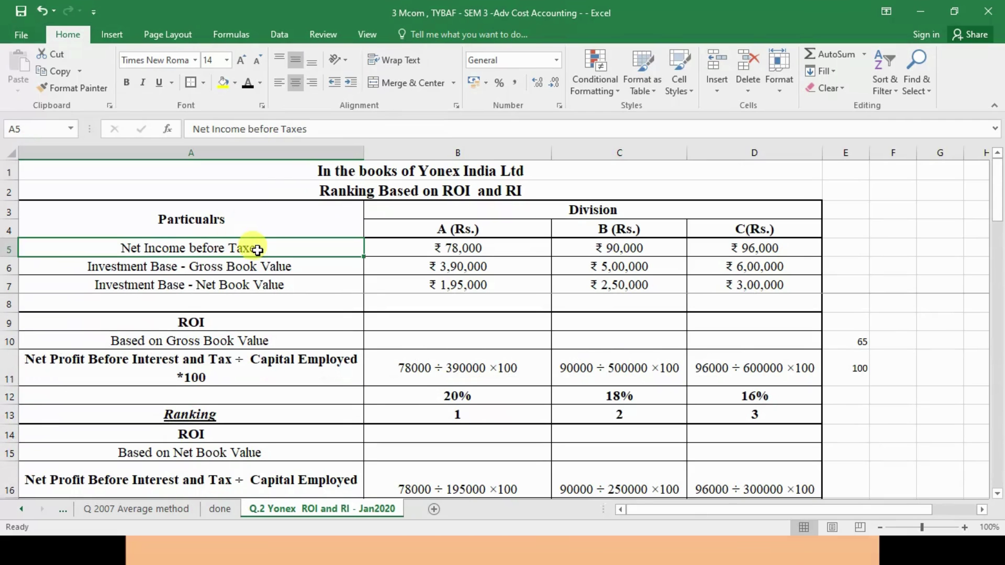
key(ctrl+y)
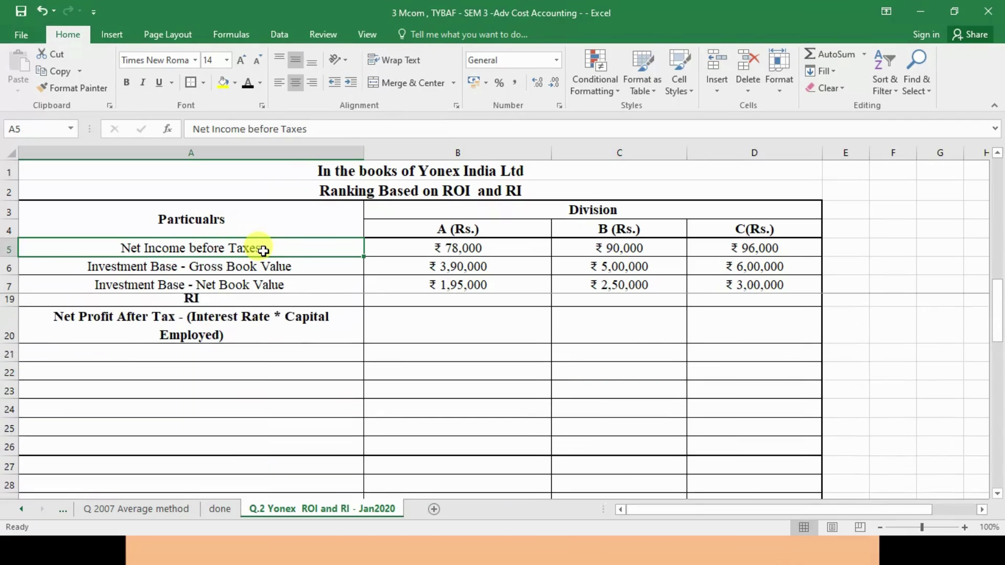
click(175, 317)
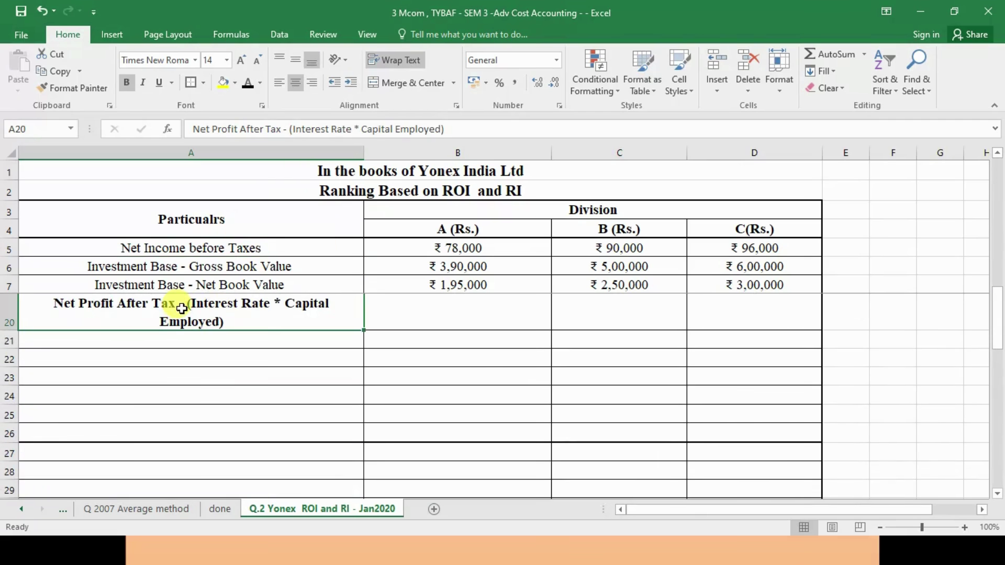
double_click(182, 309)
drag(149, 322, 364, 319)
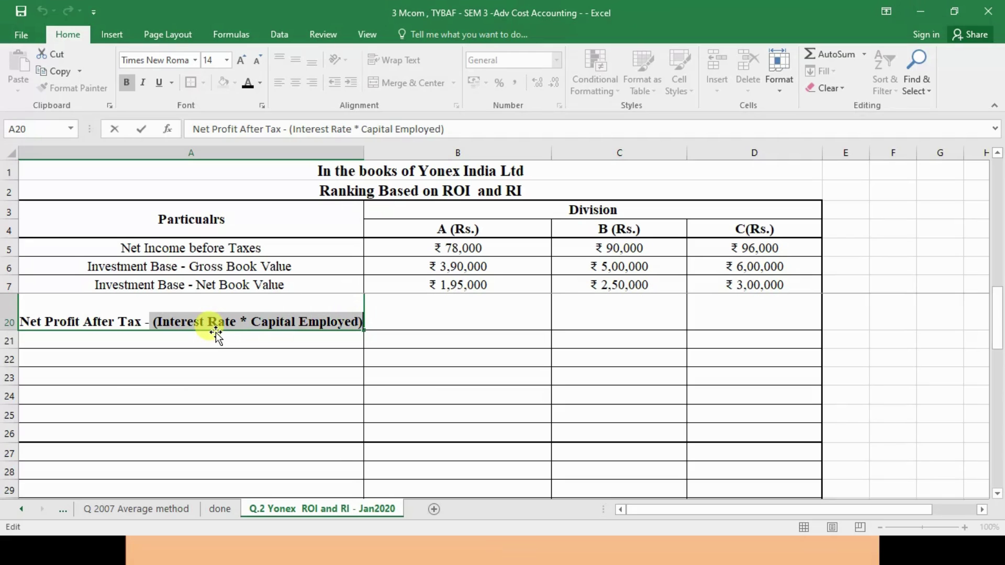
key(Return)
click(222, 306)
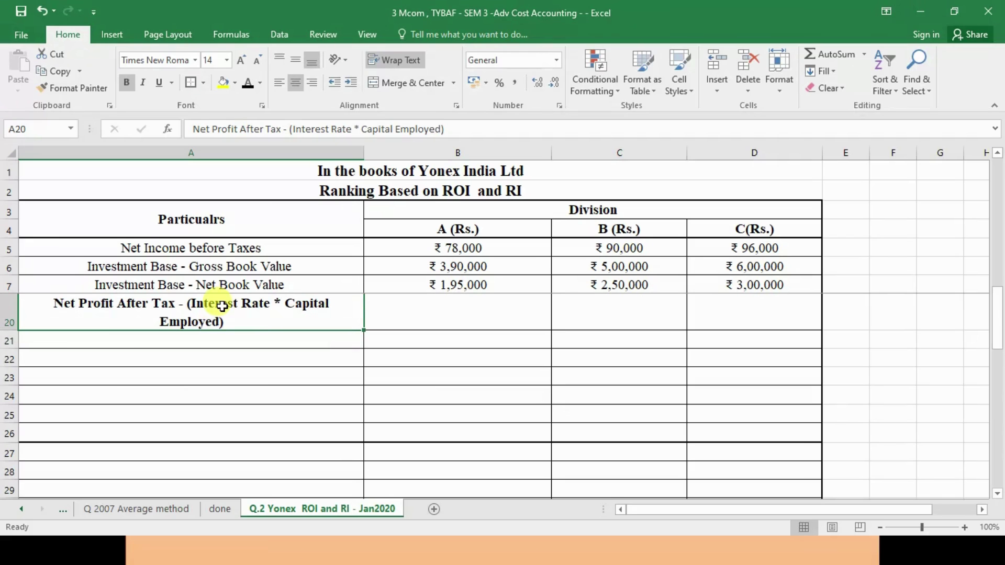
Switch to the PowerPoint slide show, mark the 12.5% capital charge, circle the gross and net investment figures, and return to Excel.
click(250, 265)
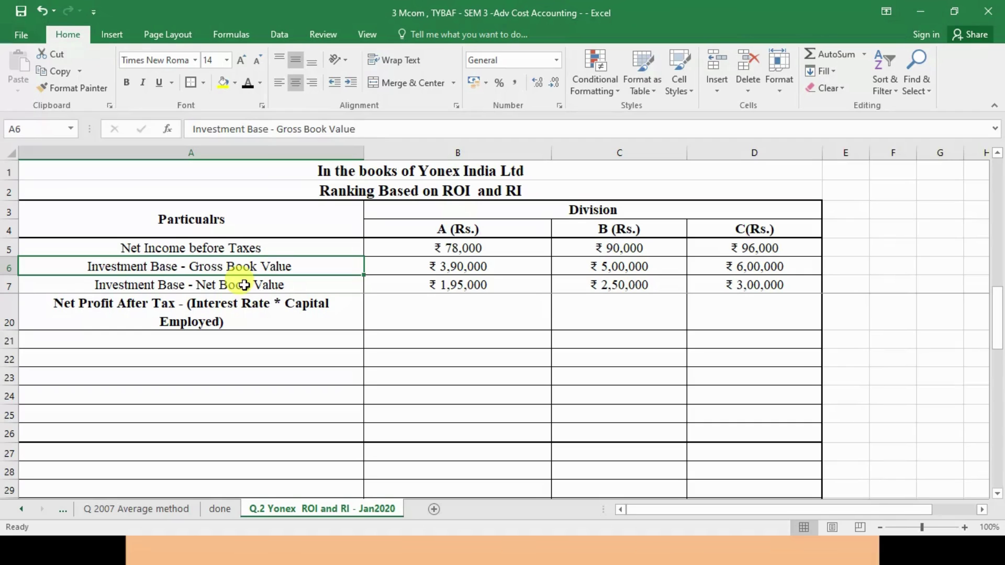
key(alt+Tab)
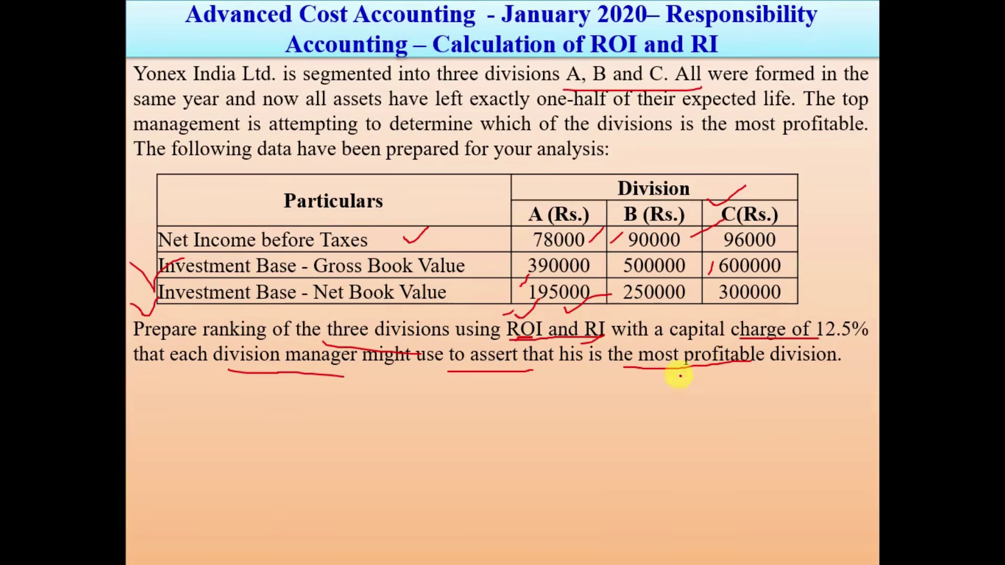
drag(871, 342, 843, 347)
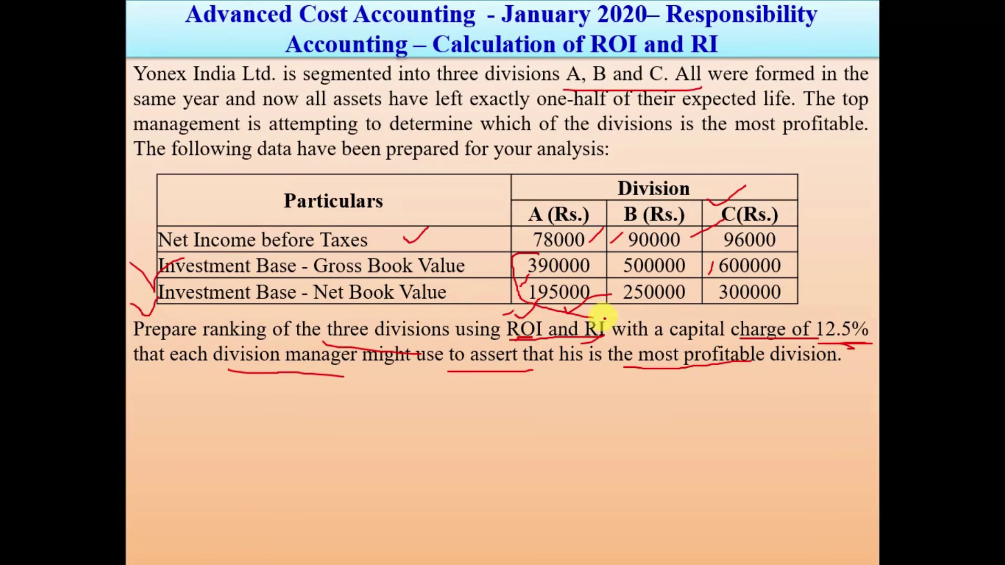
drag(605, 317, 712, 315)
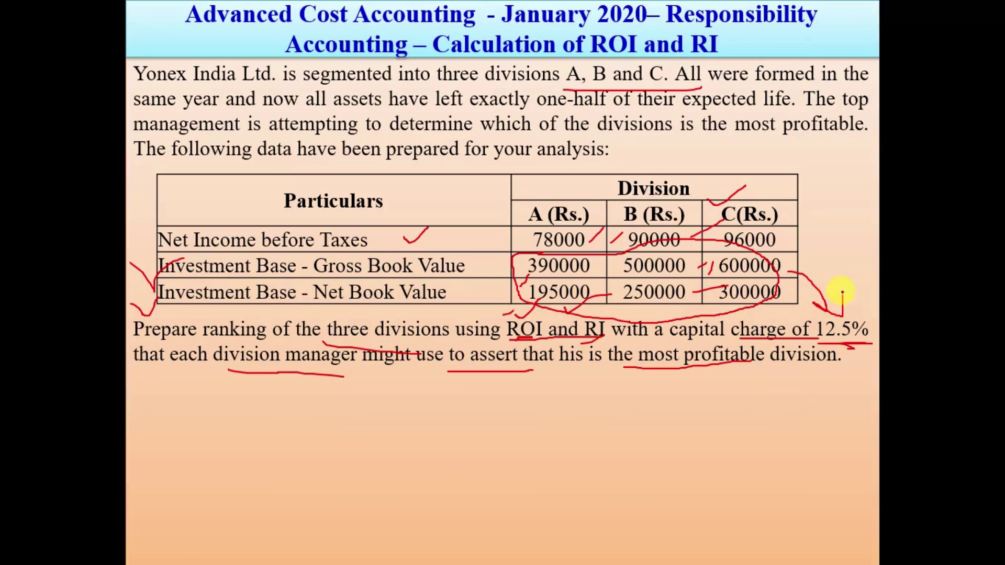
key(alt+Tab)
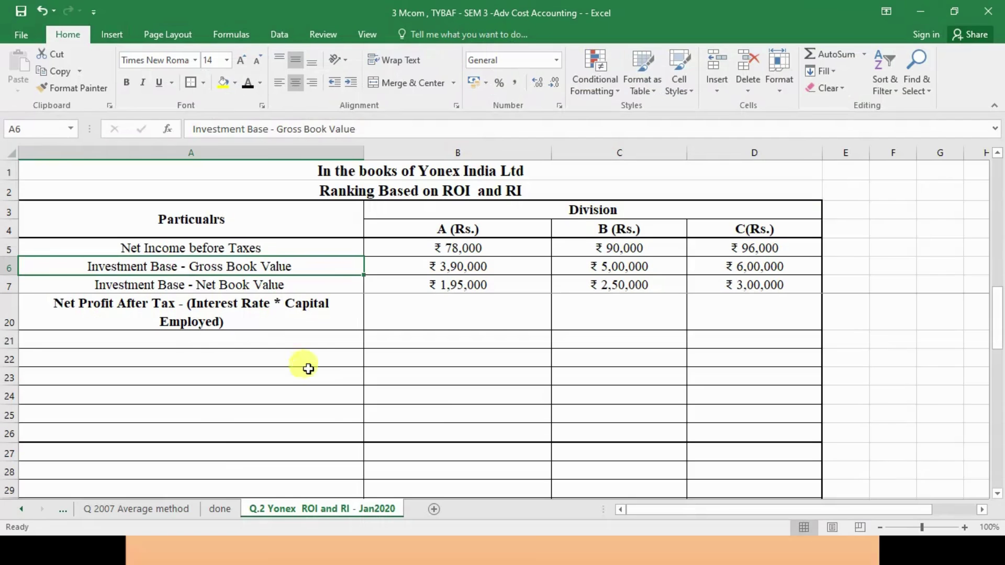
Review the parts of the RI formula in A20, its interest term and net profit term, against the Net Income before Taxes row.
click(152, 316)
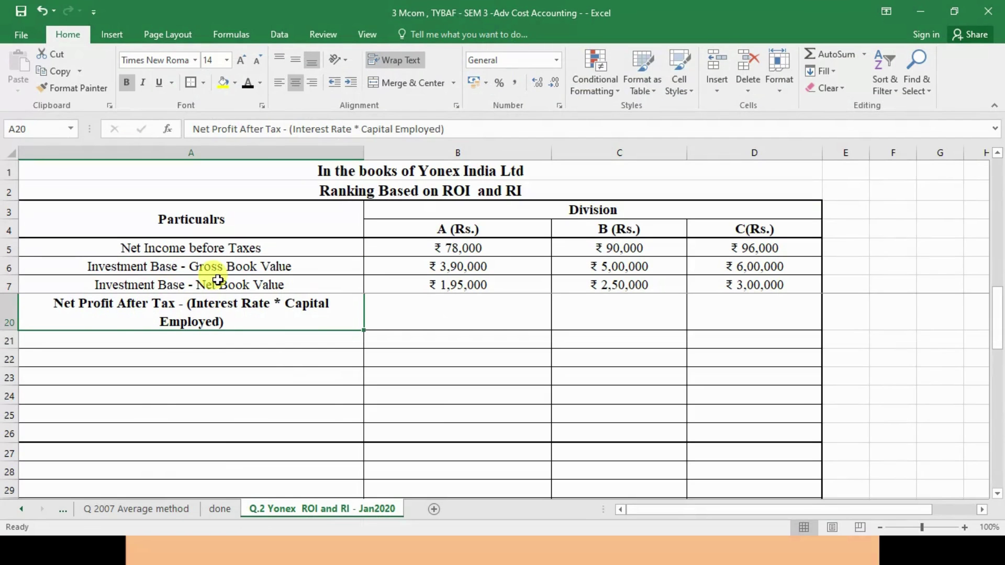
double_click(195, 301)
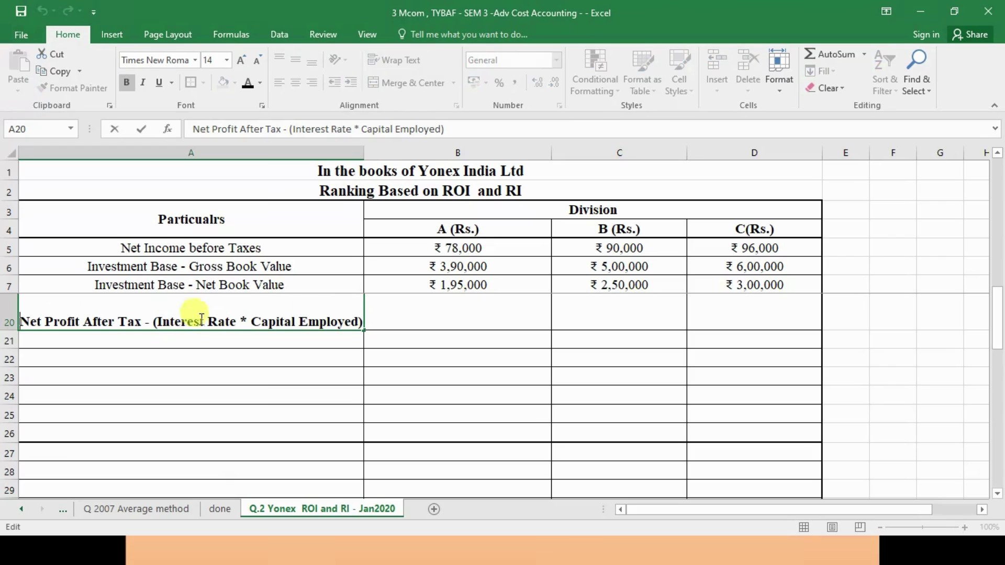
drag(152, 320, 363, 322)
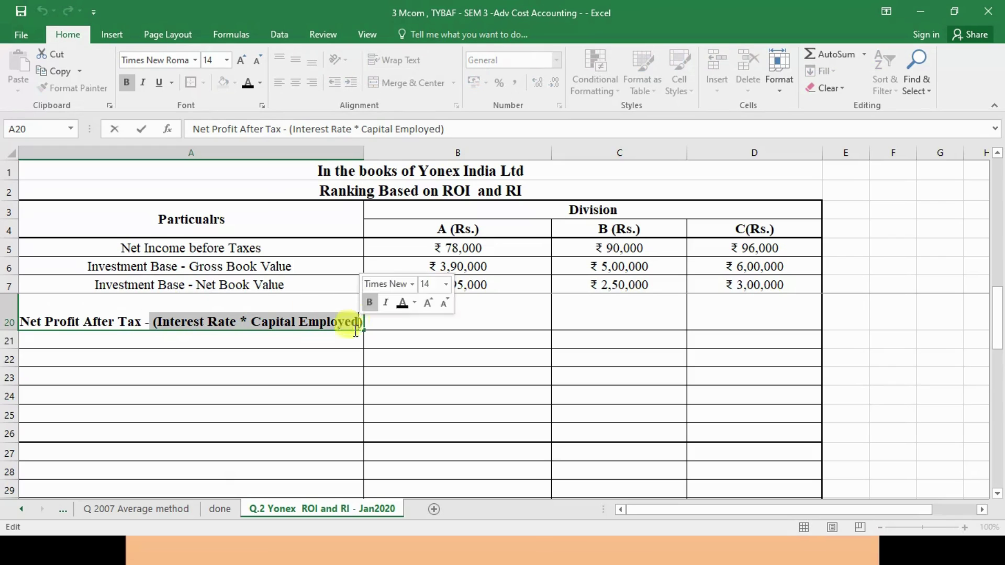
click(222, 353)
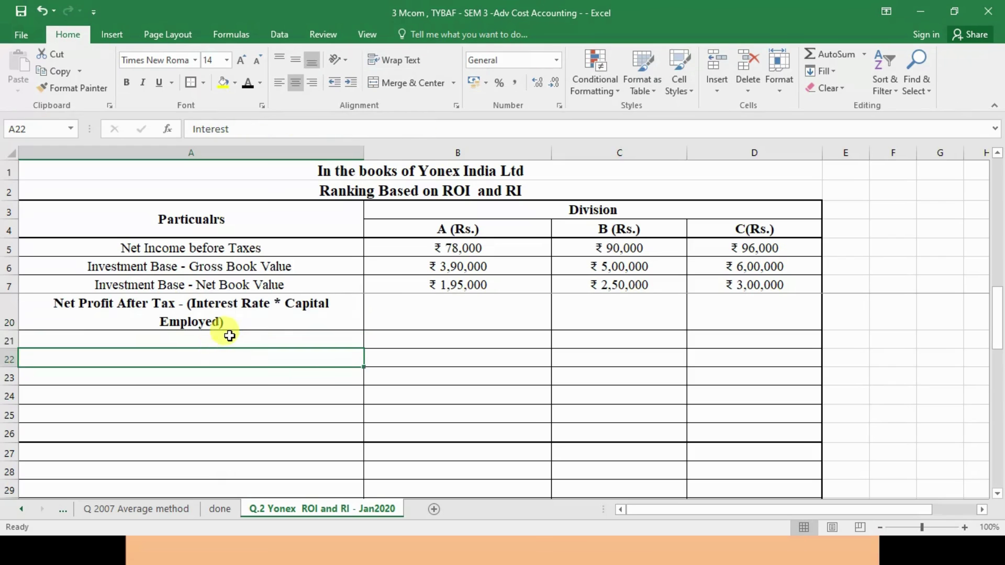
click(229, 339)
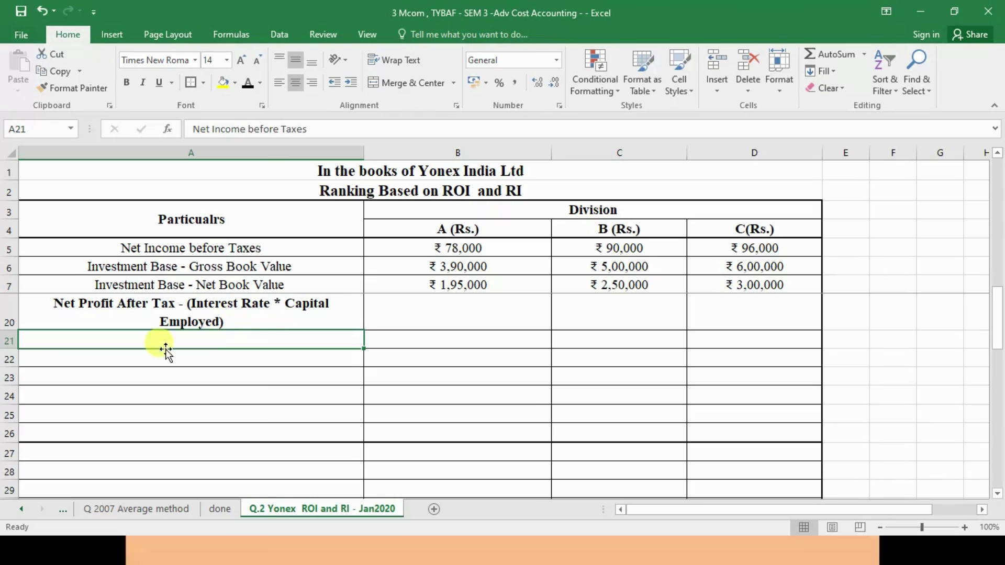
double_click(60, 301)
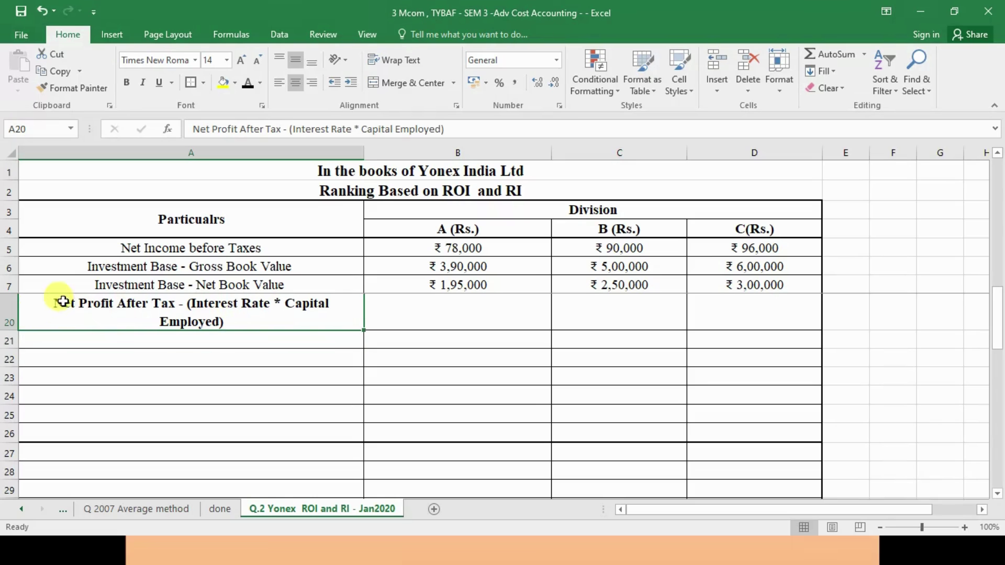
drag(28, 318, 298, 352)
scroll(252, 284, up, 4)
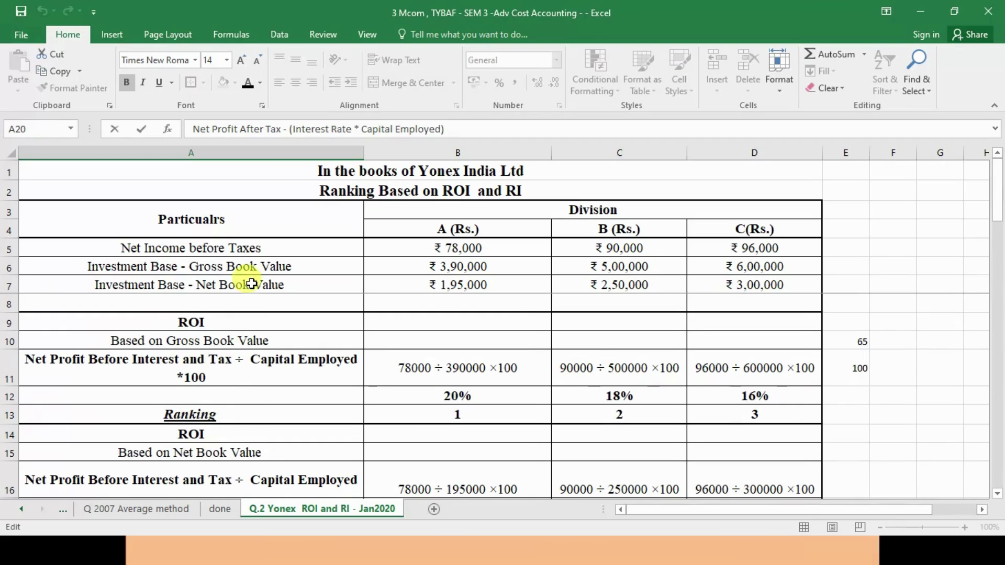
click(256, 248)
scroll(282, 285, down, 5)
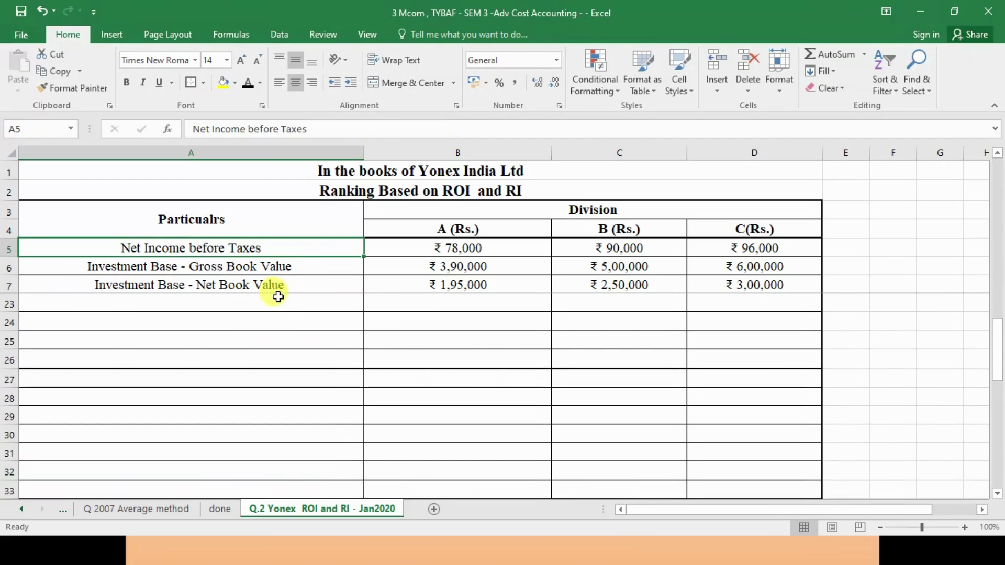
scroll(278, 296, up, 1)
Reveal the Net Income before Taxes label in A21 and the three divisions' incomes in B21:D21 with black font.
click(233, 342)
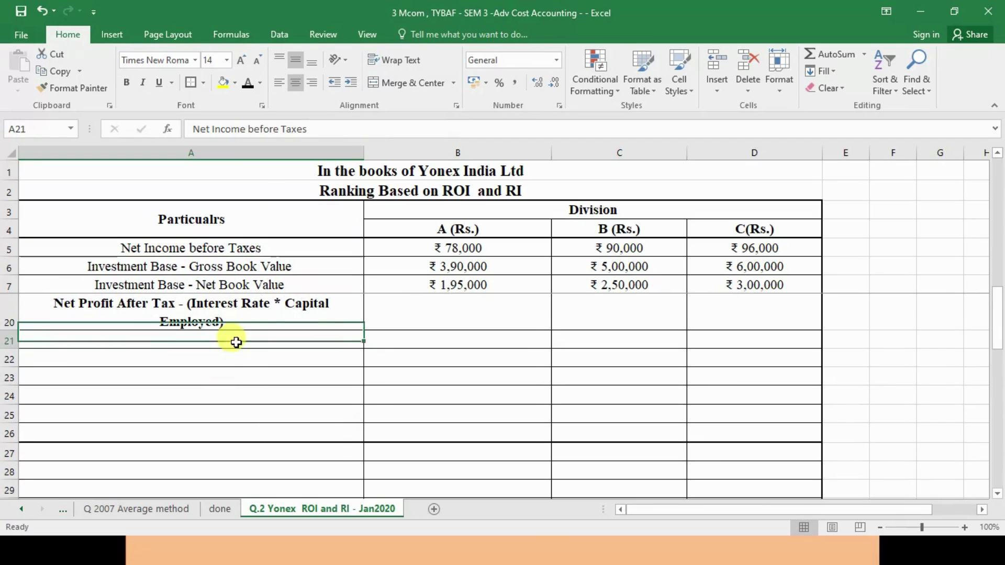
click(250, 82)
click(391, 339)
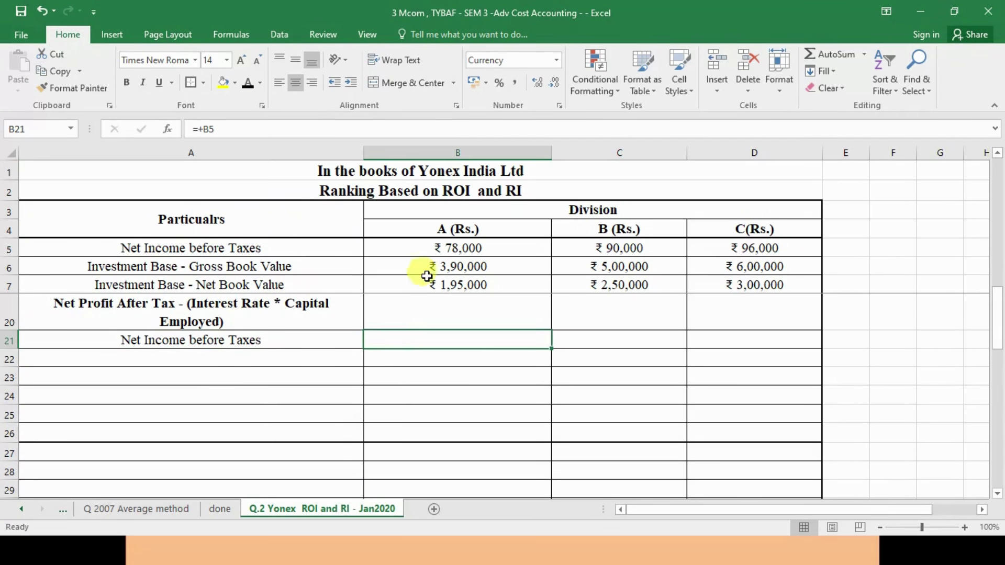
click(625, 246)
click(765, 248)
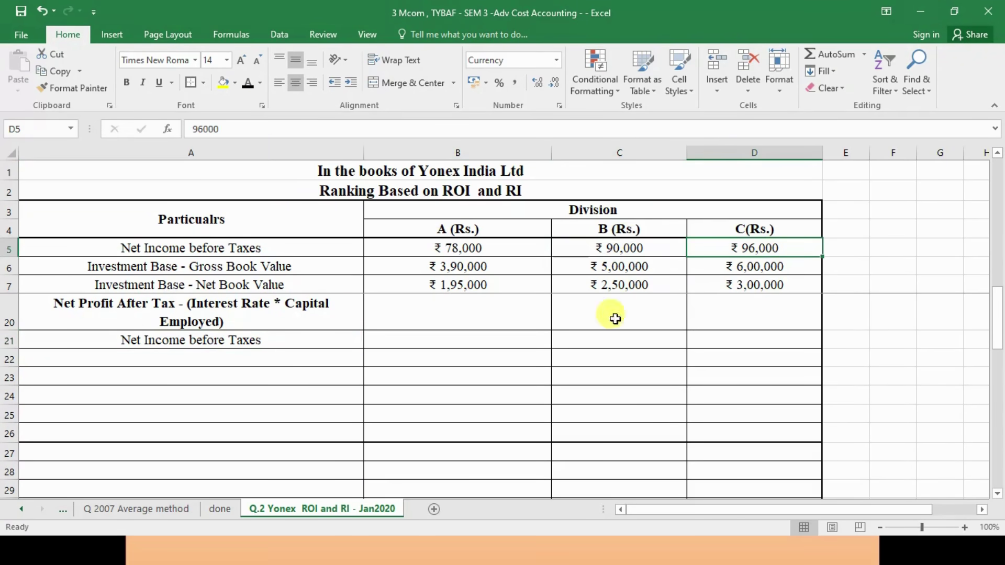
drag(489, 344, 727, 345)
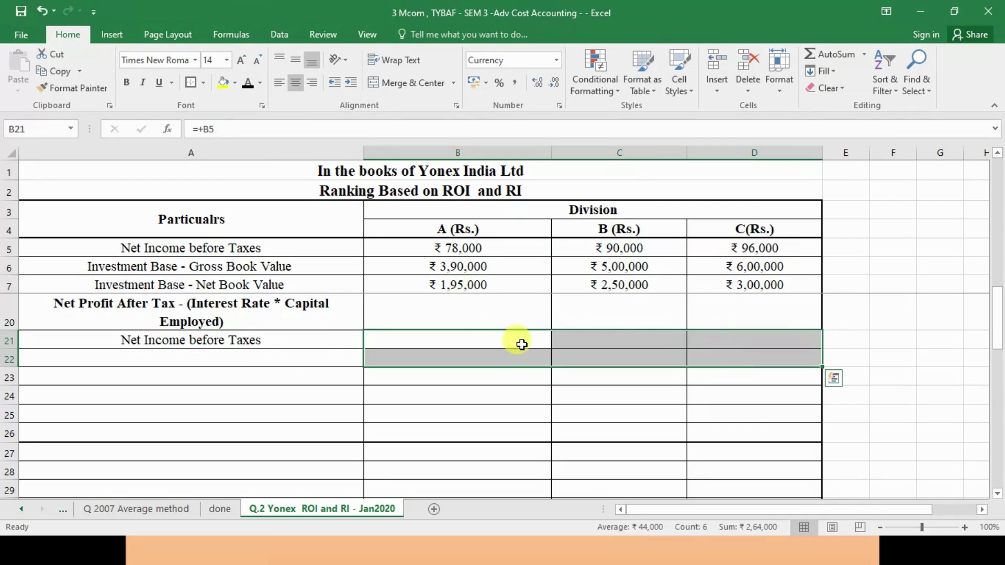
drag(521, 343, 701, 343)
key(ctrl+Return)
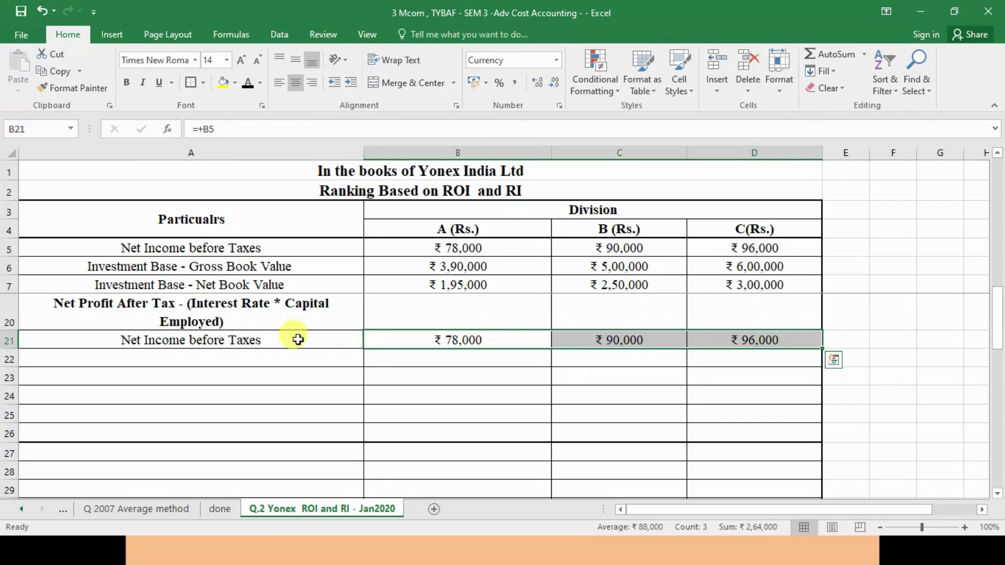
Reveal the Interest label in A22 and the 12.50% rates in B22:D22 with black font, and check the rate against the problem slide.
click(288, 356)
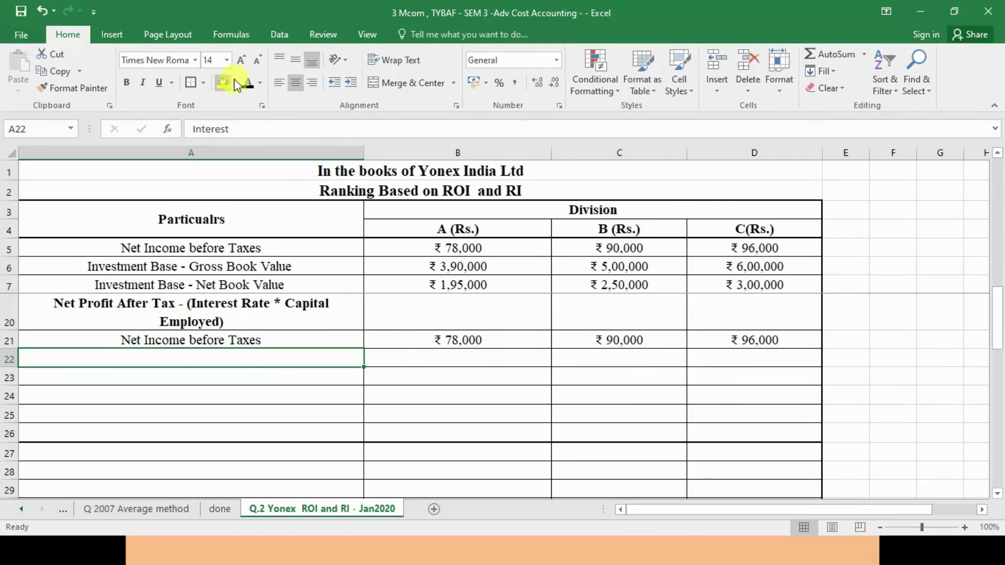
drag(433, 360, 706, 359)
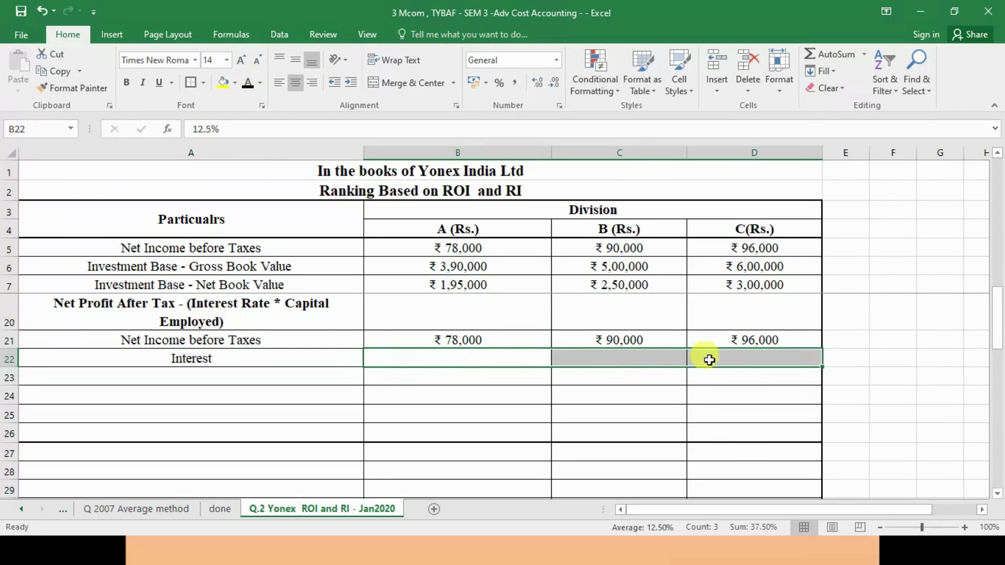
click(247, 84)
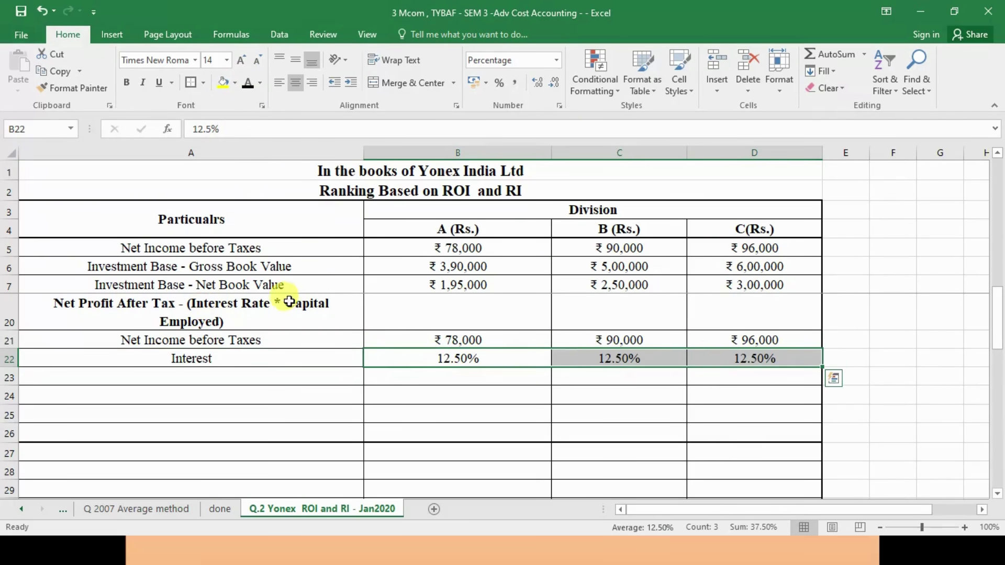
key(alt+Tab)
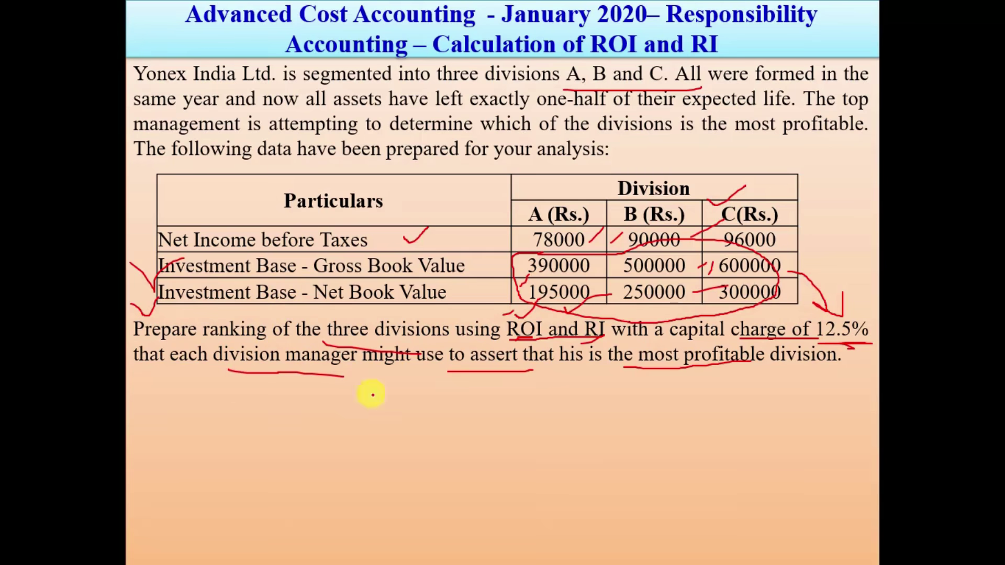
key(alt+Tab)
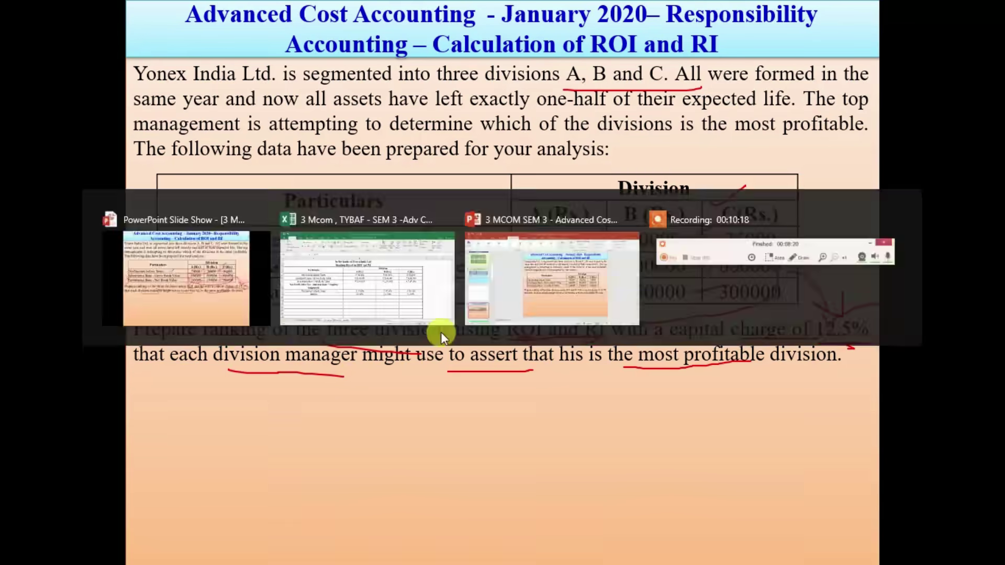
Reveal the Gross - Investment row A23:D23 in black font and check its amounts against the gross book values in row 6.
drag(218, 374, 712, 375)
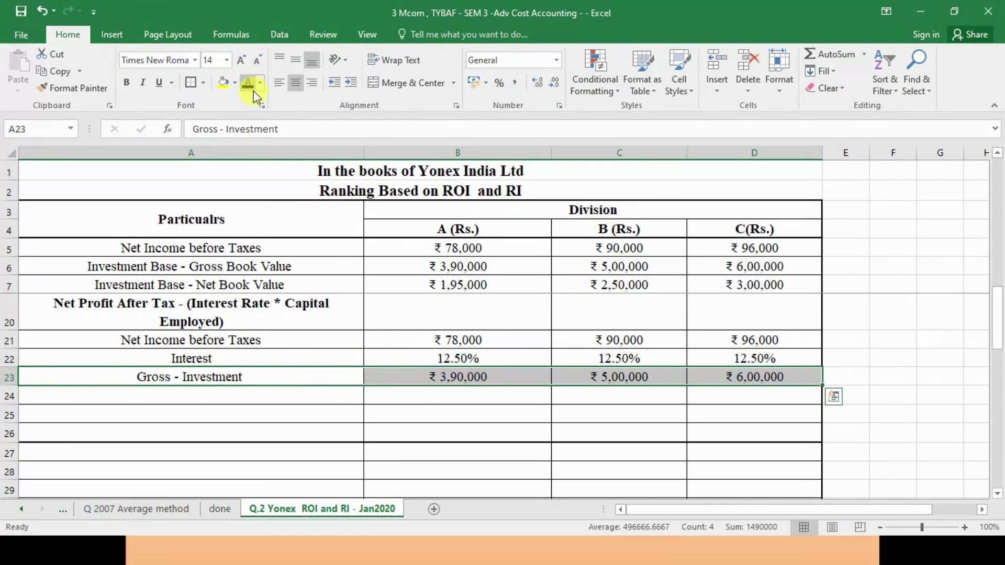
click(484, 268)
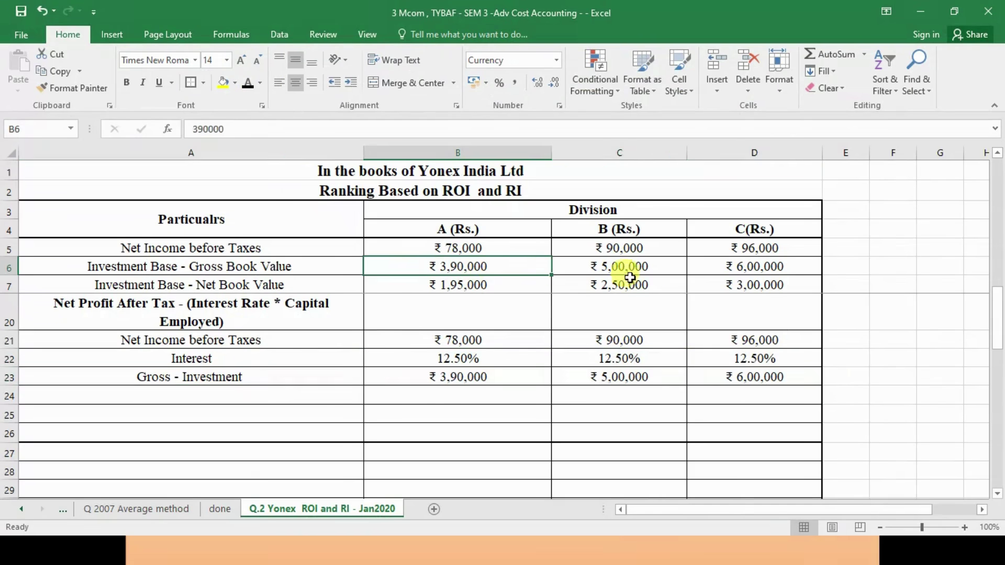
click(623, 270)
click(691, 269)
click(672, 377)
drag(710, 387, 717, 385)
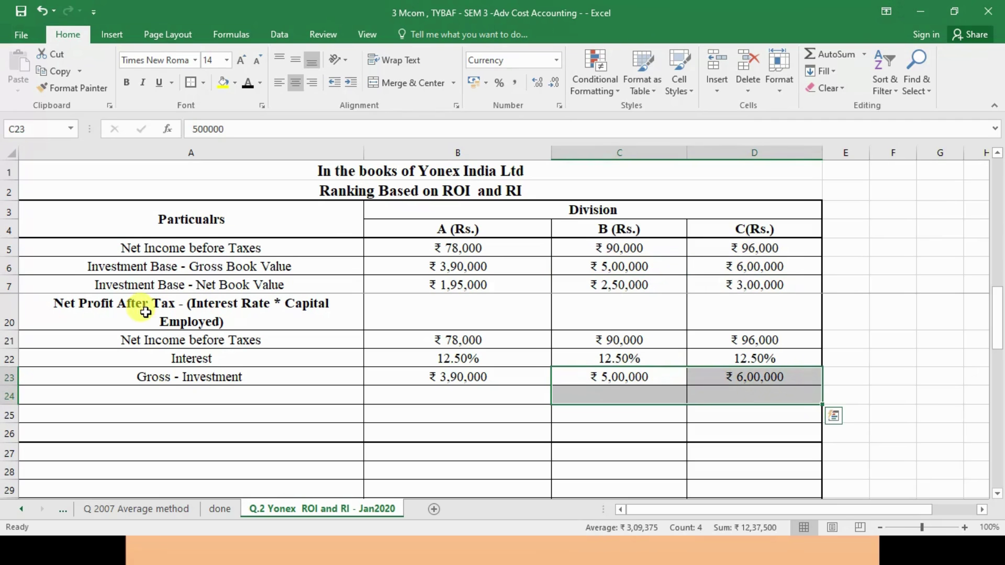
Trace division A's income, interest rate and gross investment, and reveal the interest amount =+B23*B22 in B24 with black font.
click(141, 309)
click(442, 337)
click(450, 360)
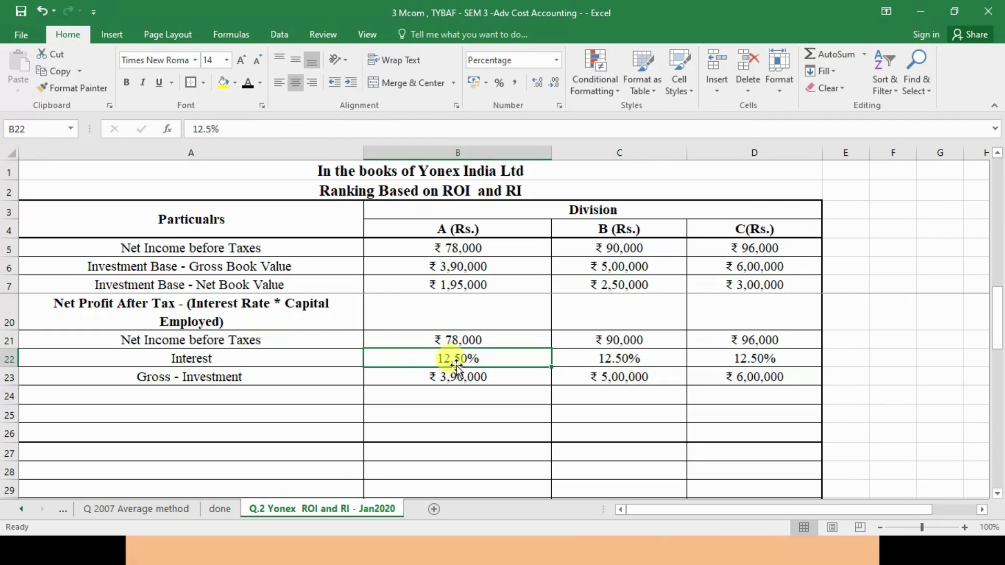
click(459, 378)
click(464, 395)
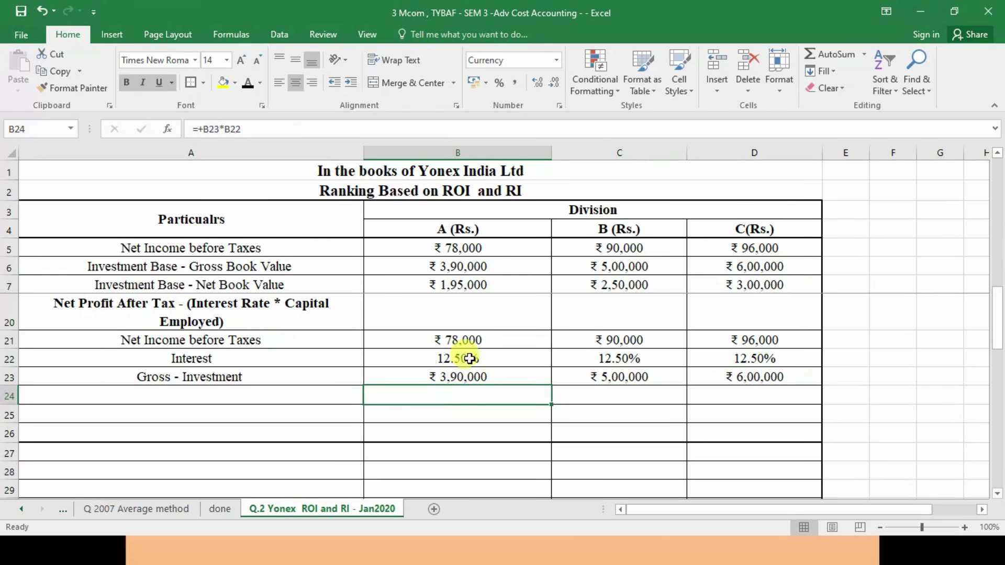
drag(469, 358, 421, 378)
click(422, 391)
click(248, 84)
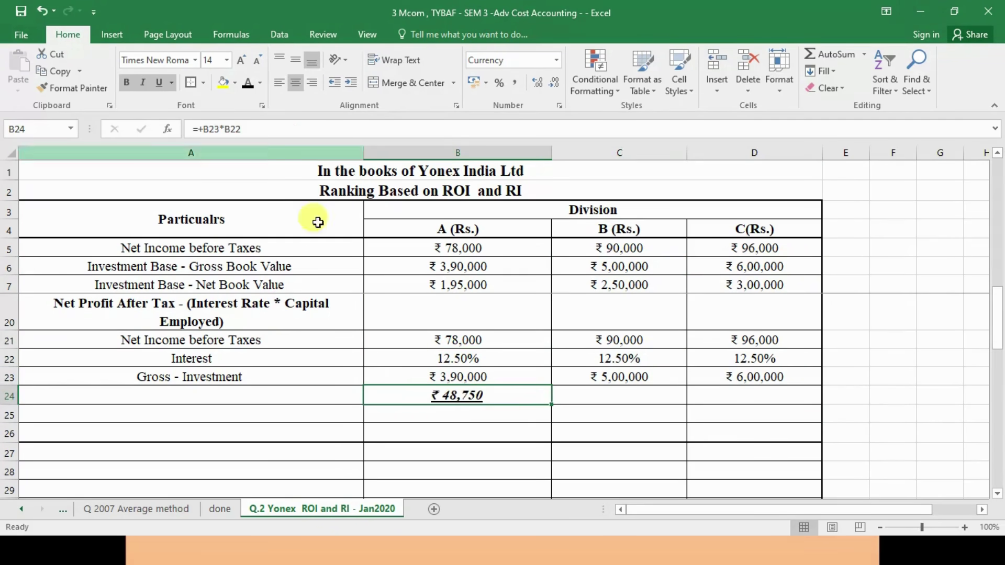
Highlight division A's net income in B21 and interest amount in B24 with yellow fill.
click(475, 338)
ctrl+click(453, 395)
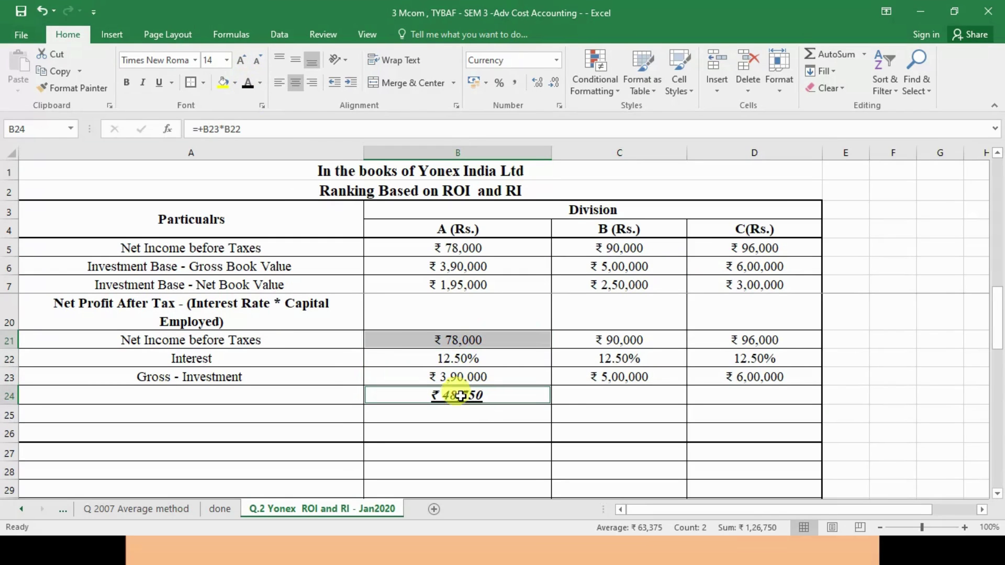
click(231, 87)
Reveal division A's residual income =+B21-(B23*B22) in B25 and the RI - Based on Gross Investment label in A25 with black font.
click(401, 413)
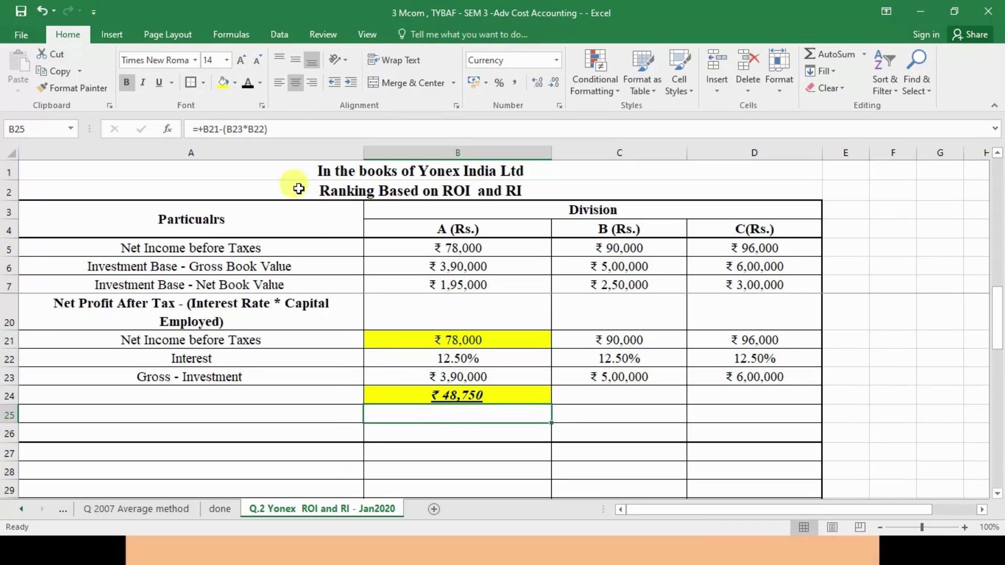
click(255, 83)
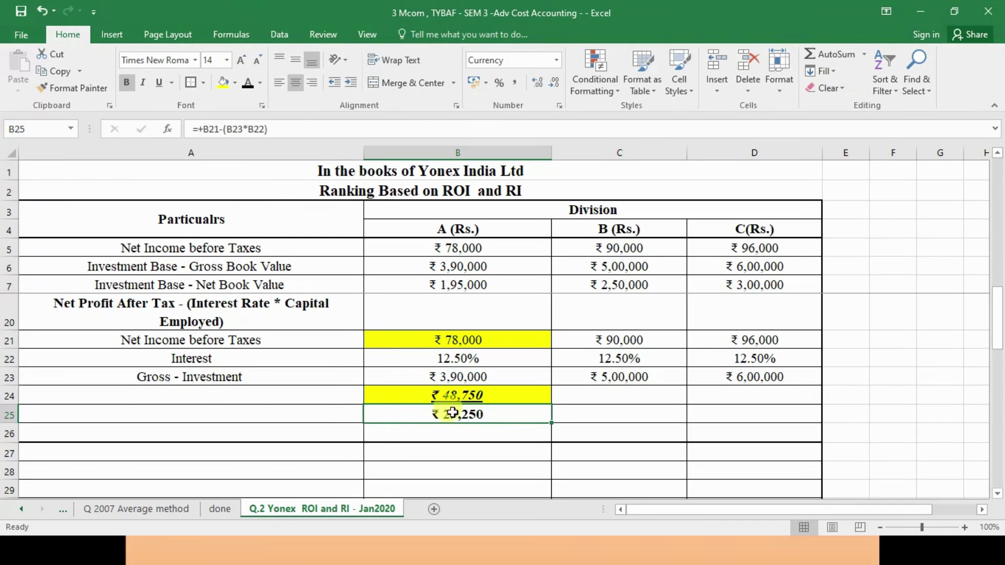
click(331, 414)
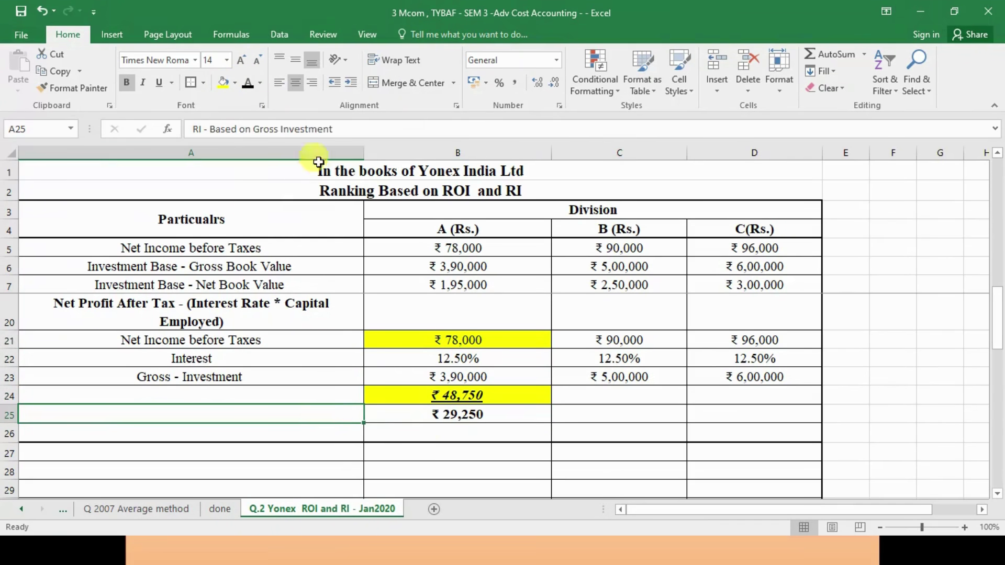
click(254, 85)
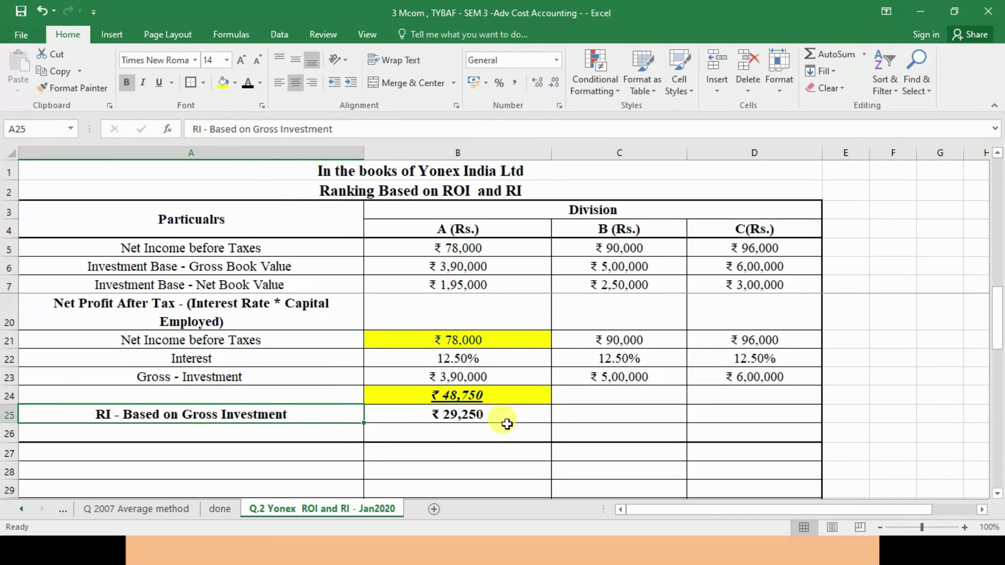
Trace division B's interest rate and gross investment, and reveal the interest amount =+C23*C22 in C24 with black font.
drag(627, 360, 621, 378)
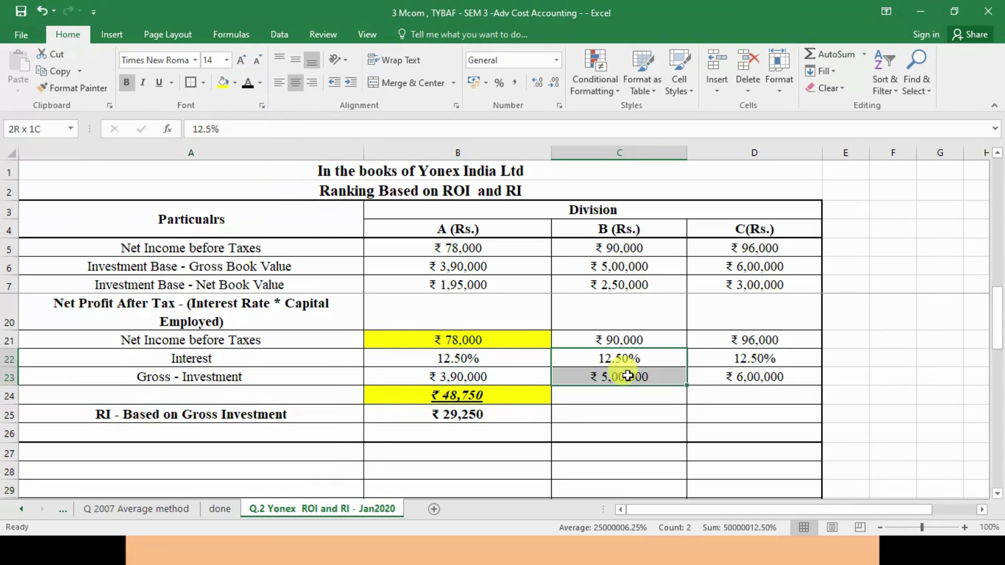
click(621, 394)
click(250, 87)
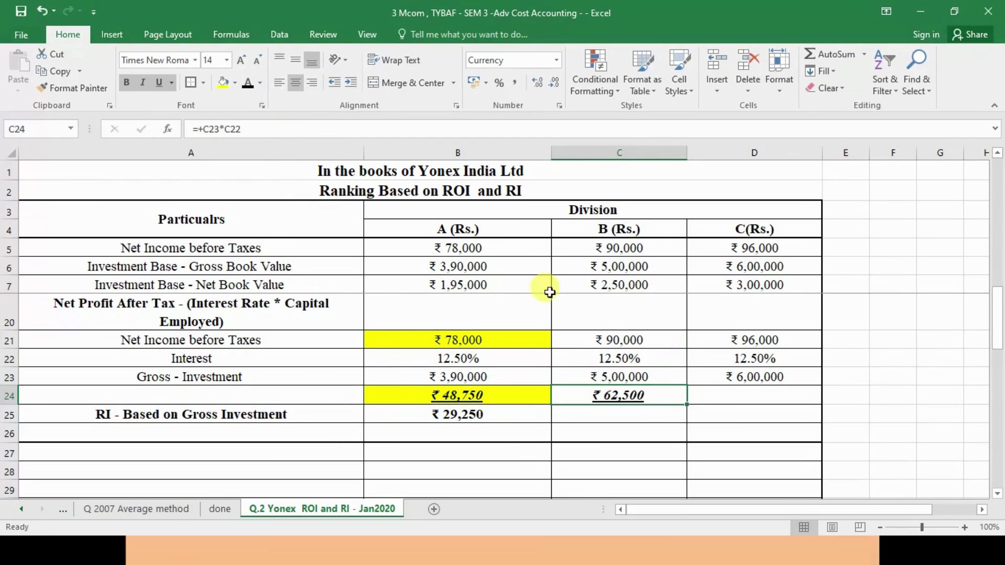
Highlight division B's C21 and C24 in yellow and reveal its residual income =+C21-(C23*C22) in C25 with black font.
click(621, 341)
ctrl+click(613, 391)
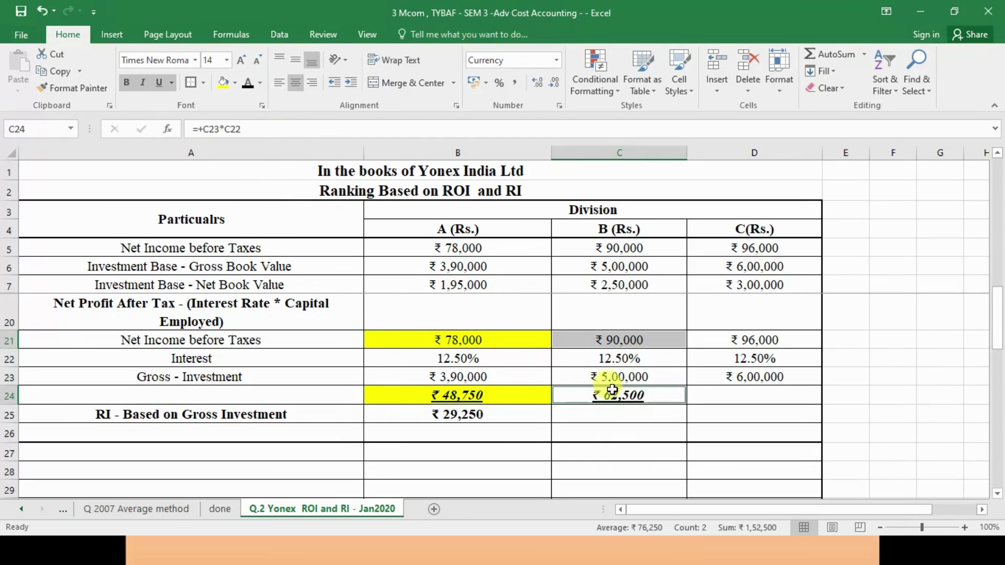
click(234, 84)
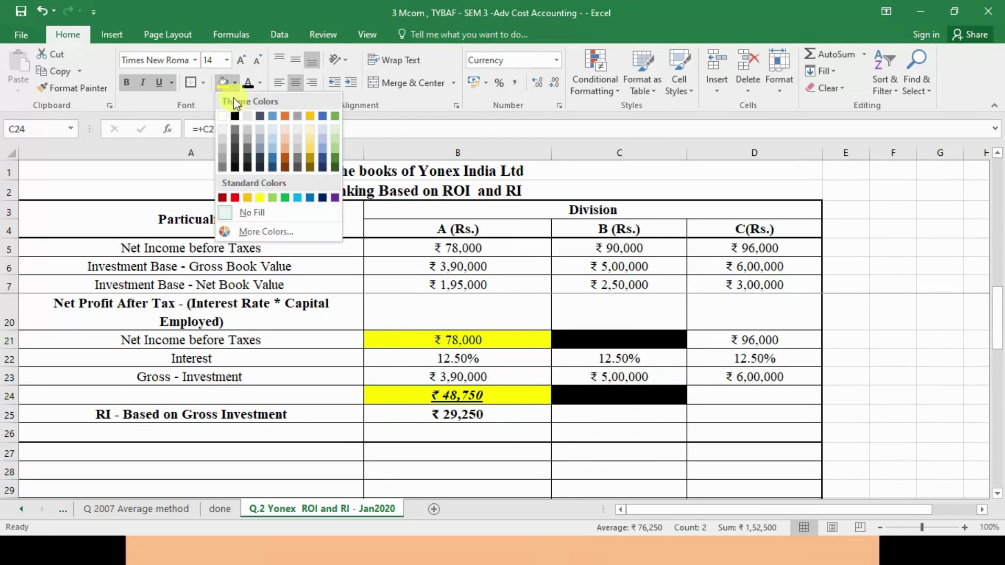
click(224, 83)
click(577, 419)
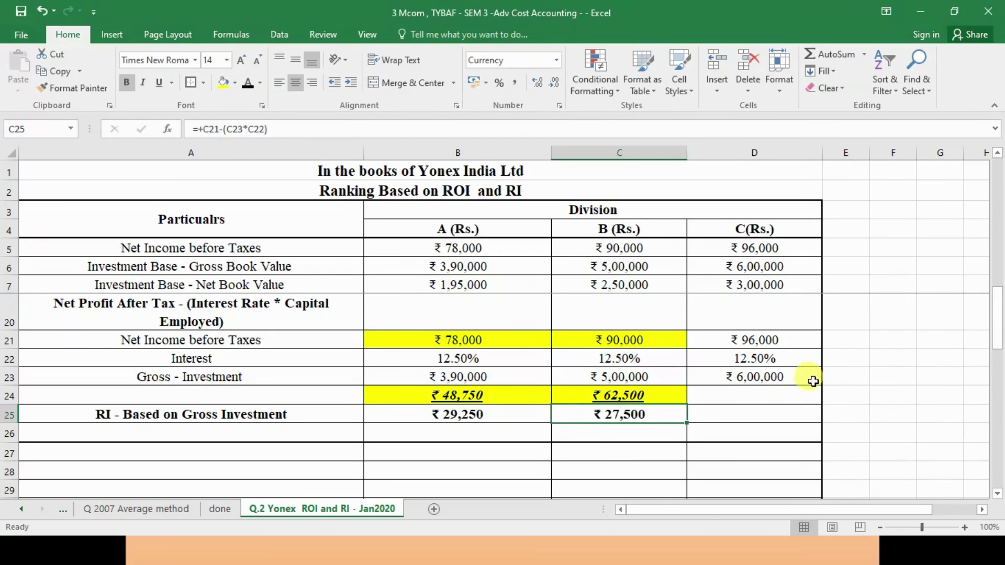
Trace division C's interest rate and gross investment, and reveal the interest amount =+D23*D22 in D24 with black font.
drag(786, 352, 758, 395)
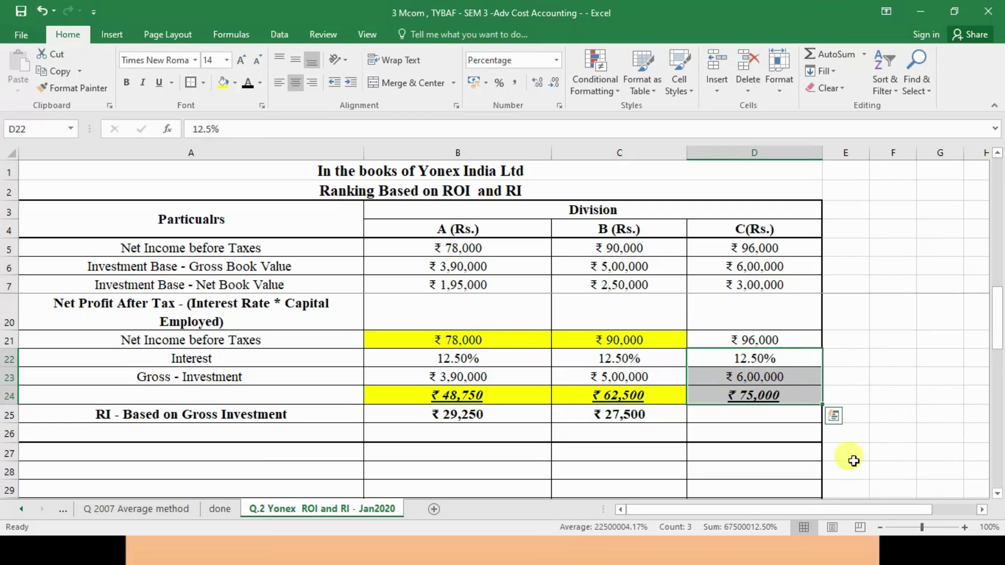
click(762, 397)
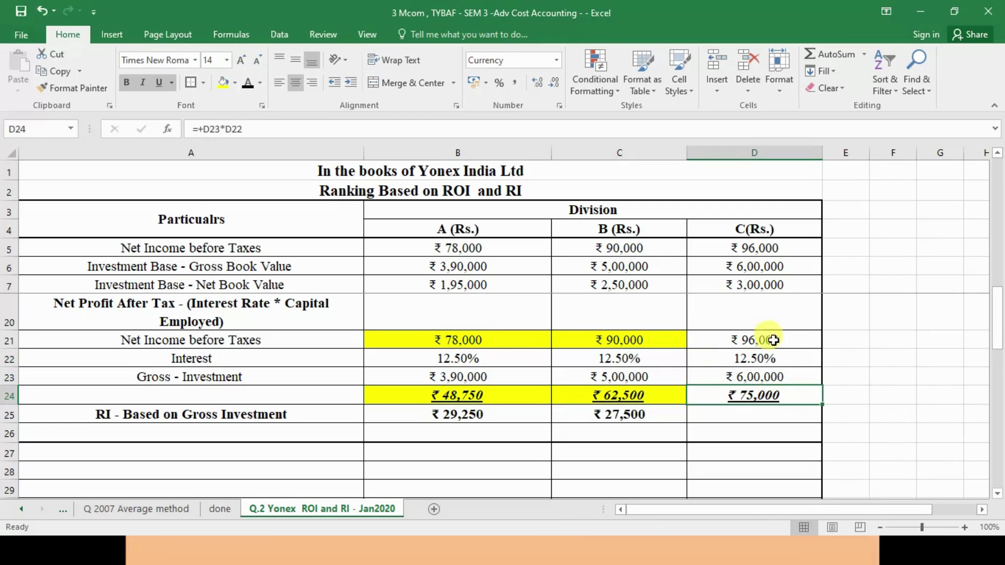
click(458, 414)
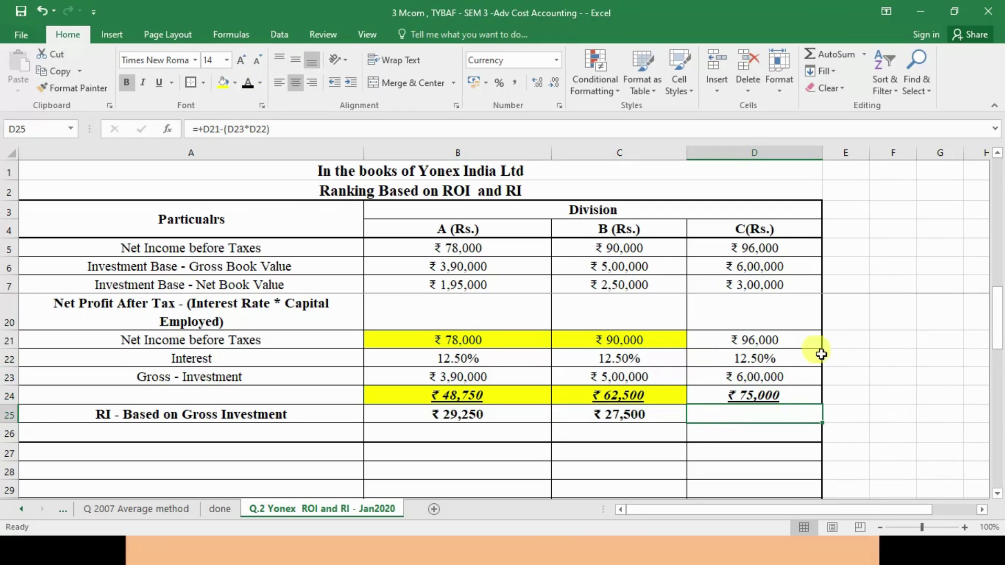
Highlight division C's D21 and D24 in yellow and reveal its residual income =+D21-(D23*D22) in D25 with black font.
click(798, 342)
ctrl+click(798, 395)
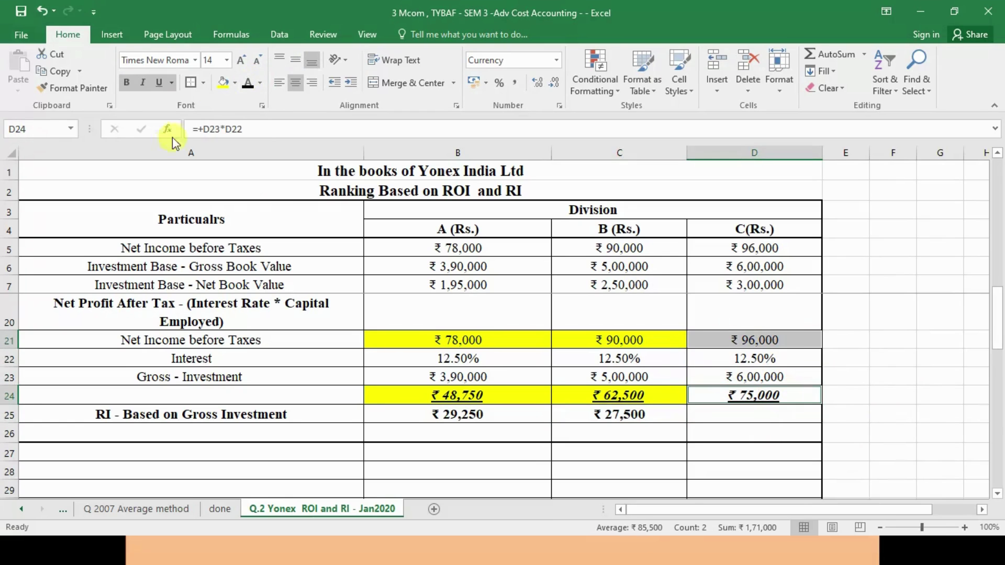
click(224, 84)
click(768, 414)
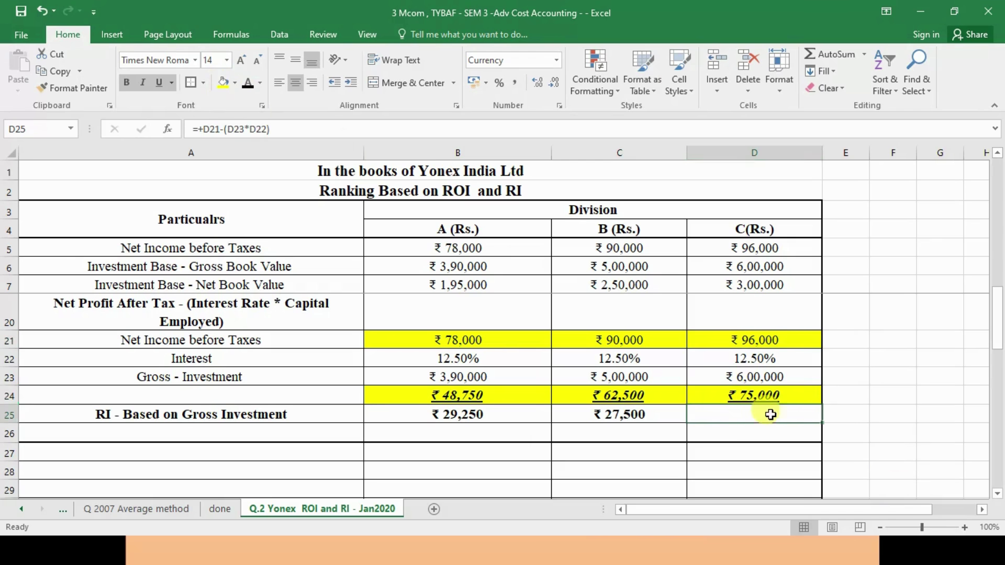
click(248, 84)
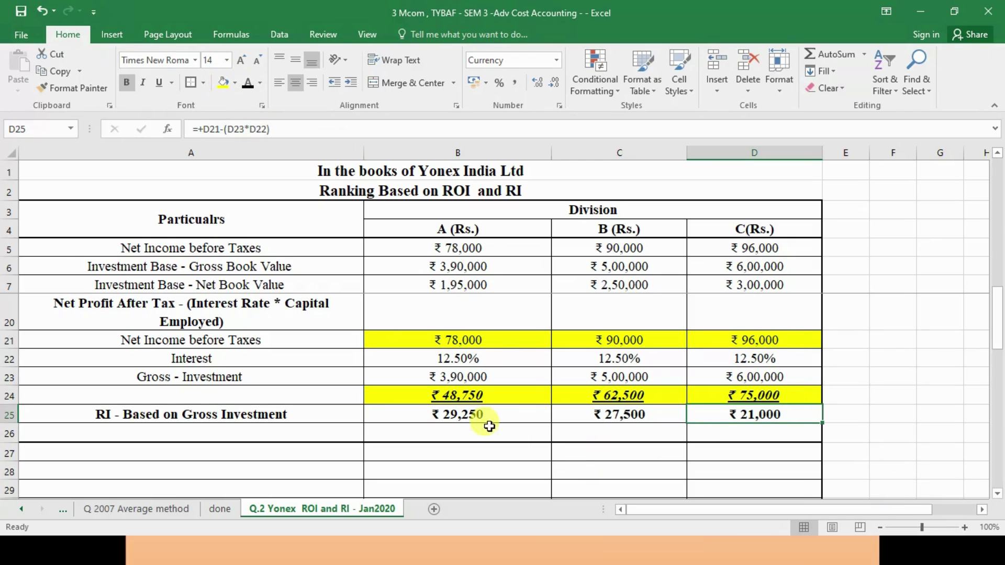
Compare the three divisions' residual incomes in row 25 and enter rank 1 for division A in B26.
click(209, 434)
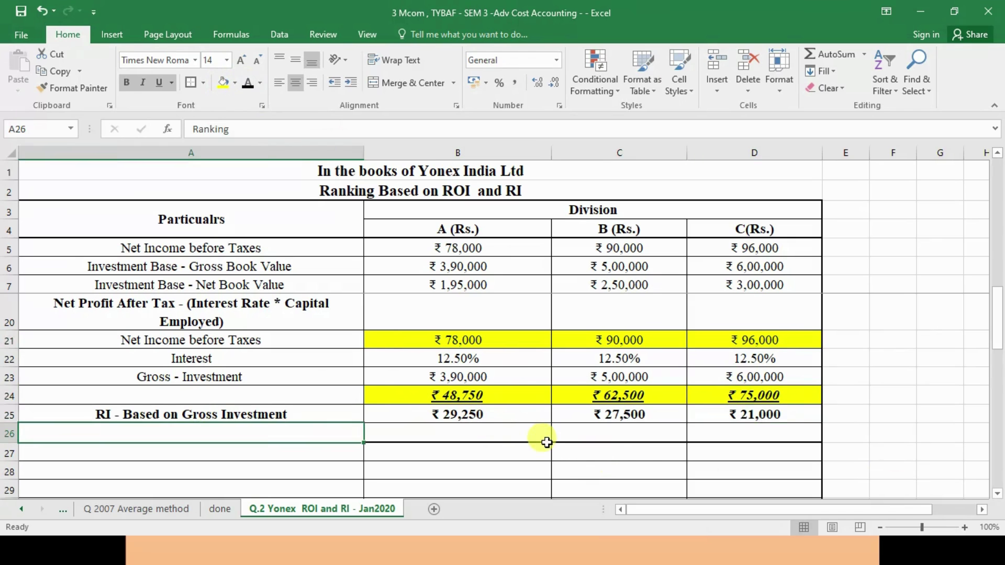
click(473, 412)
click(641, 413)
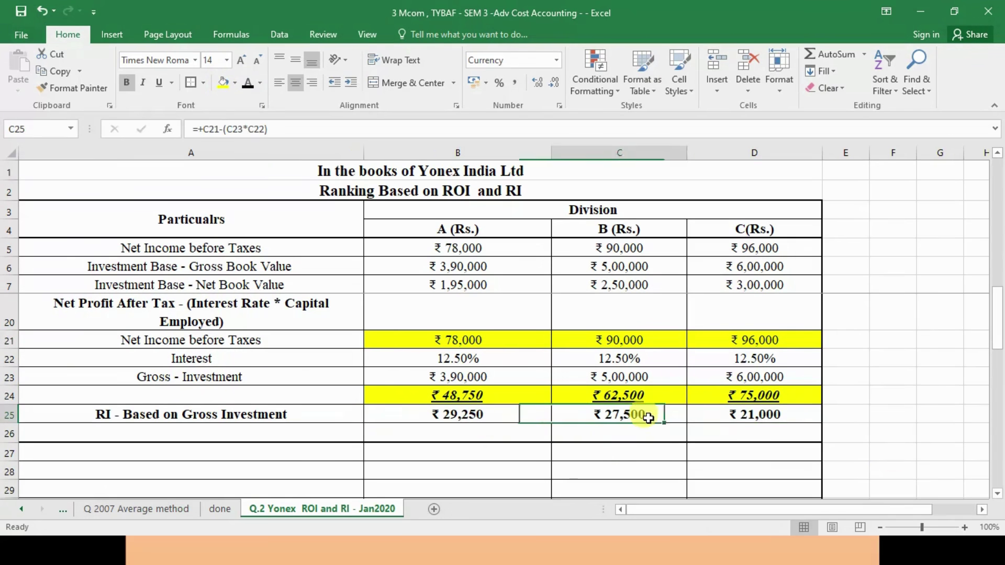
click(788, 412)
click(474, 431)
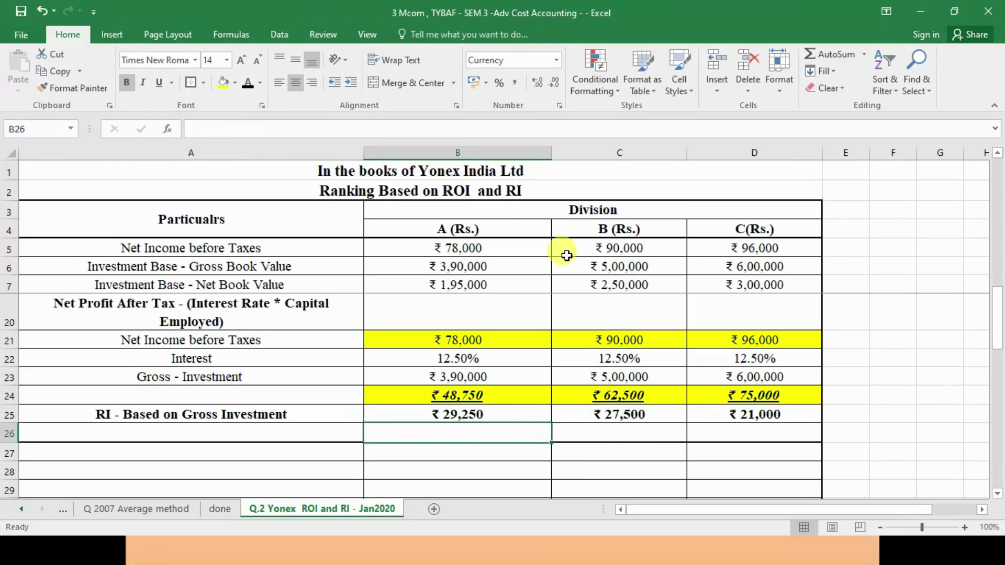
text(1)
key(Return)
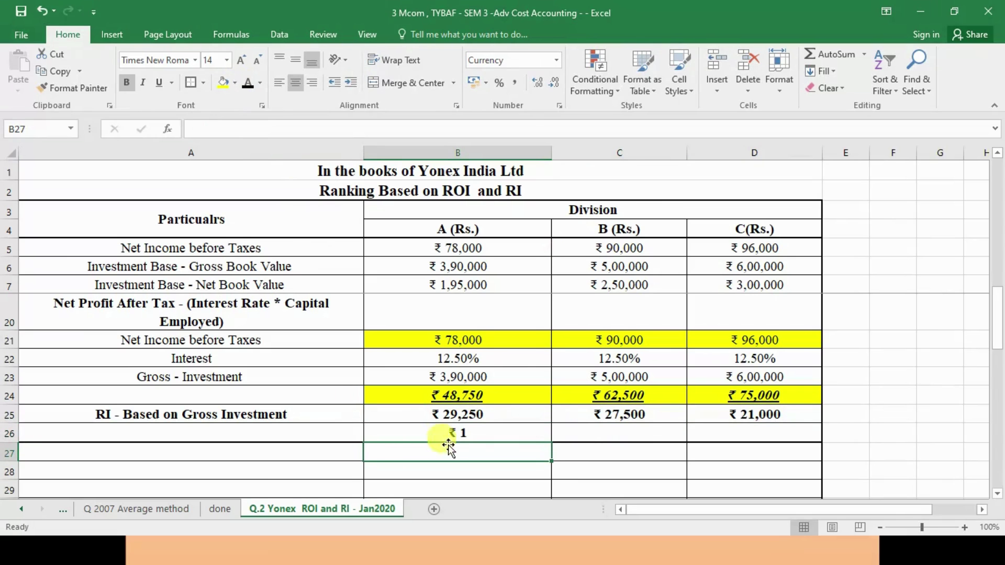
Format the ranking cells B26:D26 as Number without decimals.
click(460, 433)
drag(466, 432, 733, 432)
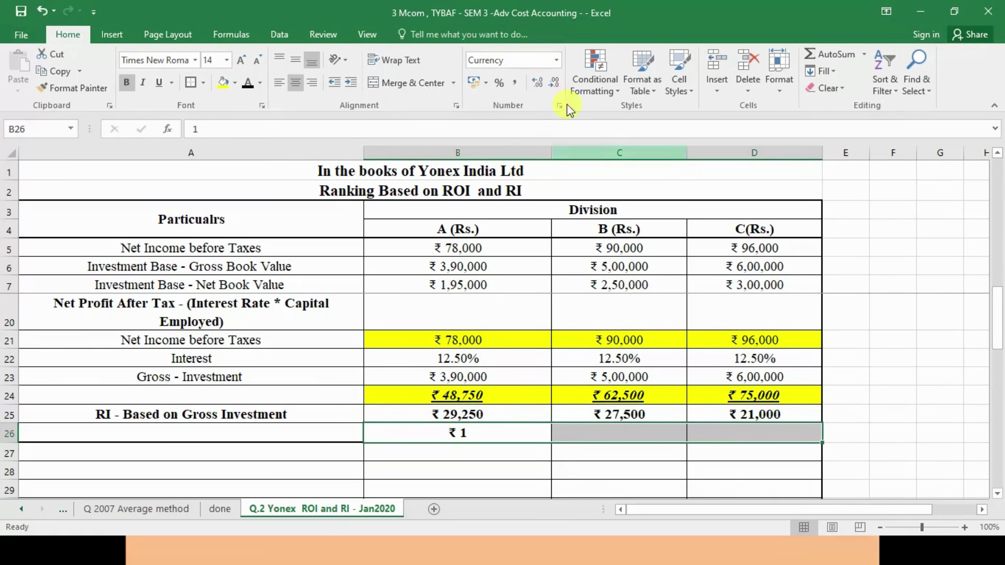
click(555, 61)
click(554, 126)
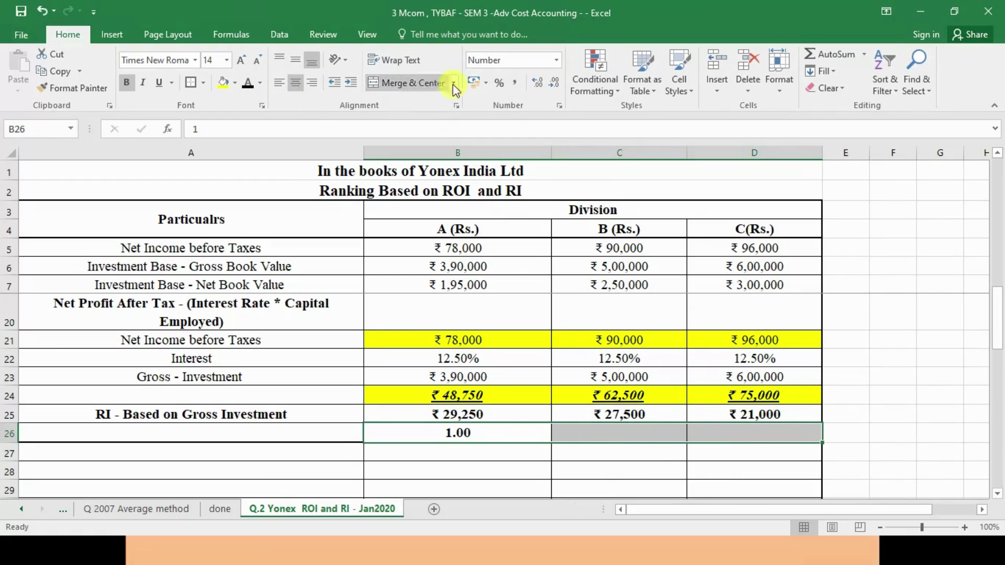
Enter rank 2 for division B in C26 and rank 3 for division C in D26.
click(656, 428)
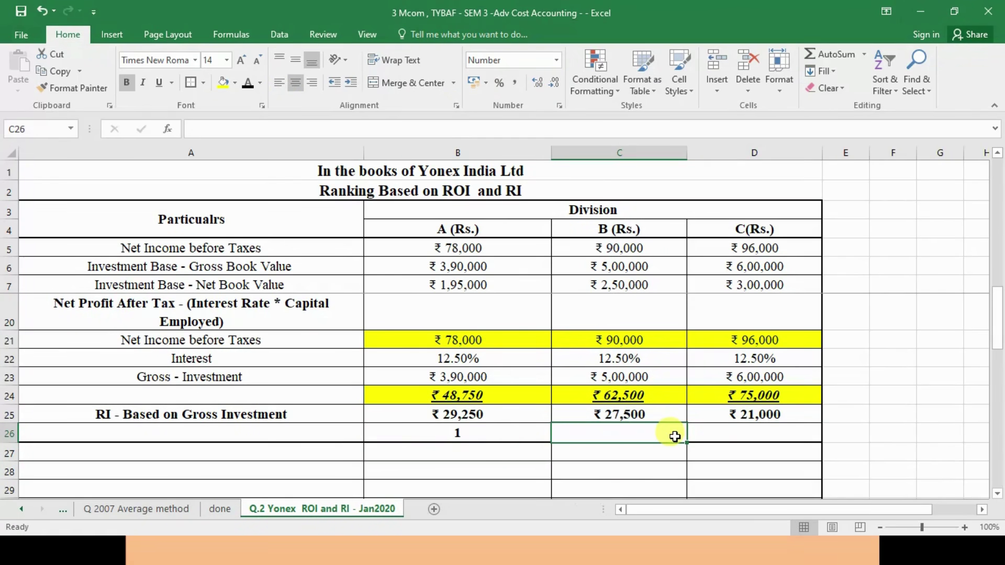
text(2)
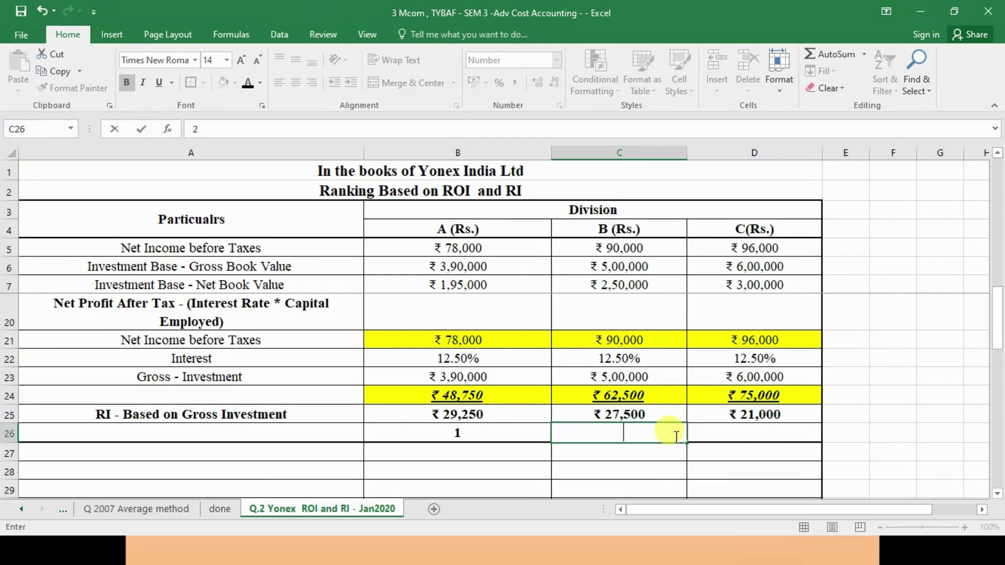
key(Tab)
key(Return)
drag(673, 437, 689, 432)
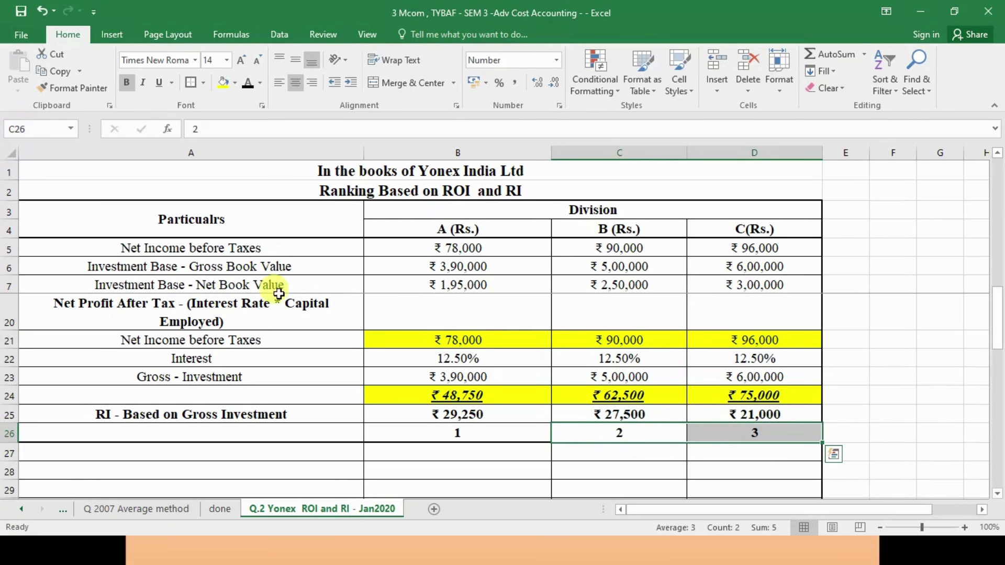
Reveal the labels of the net-investment RI section in A27:A34 with black font, comparing them with the gross-investment section above.
scroll(413, 419, down, 2)
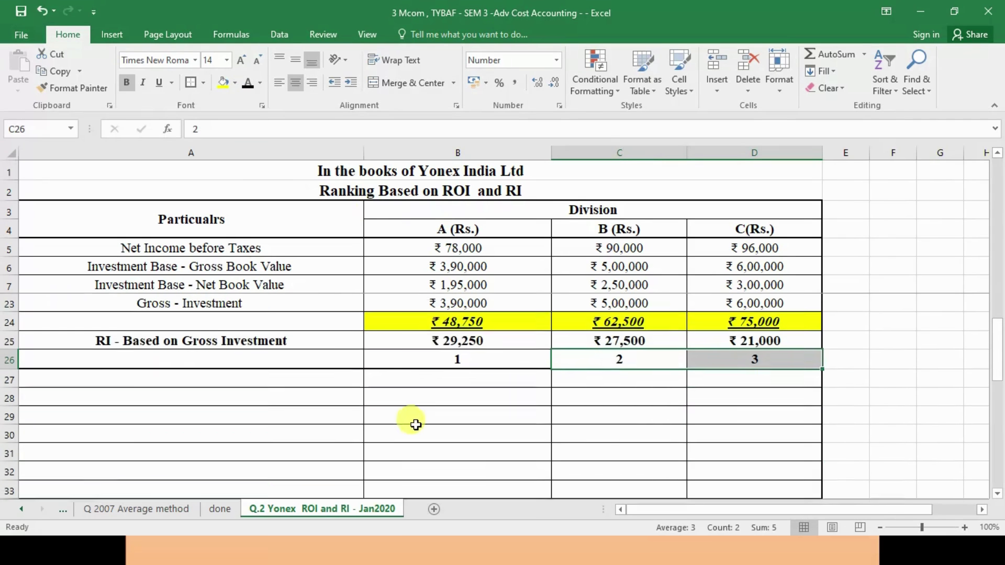
click(288, 323)
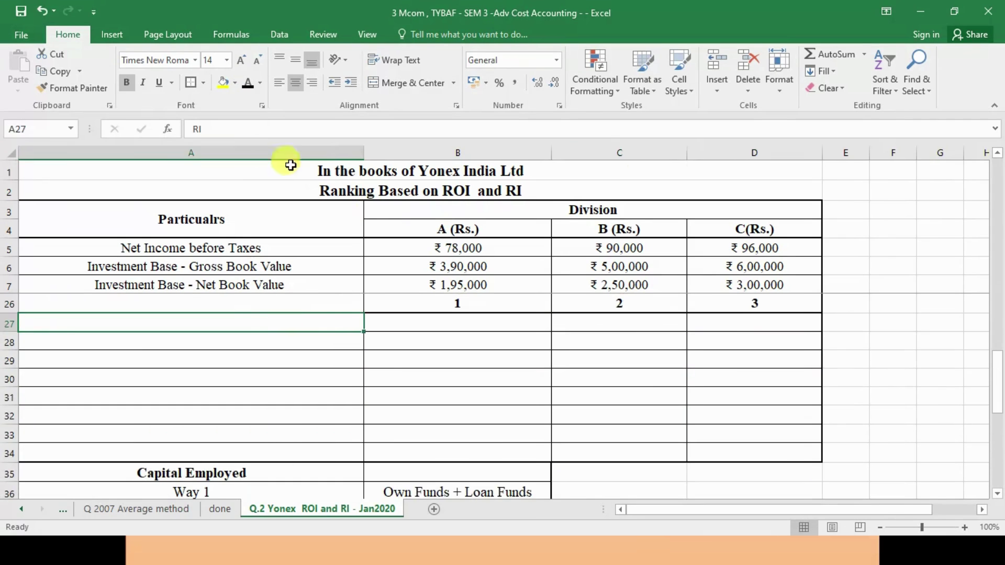
scroll(261, 314, up, 3)
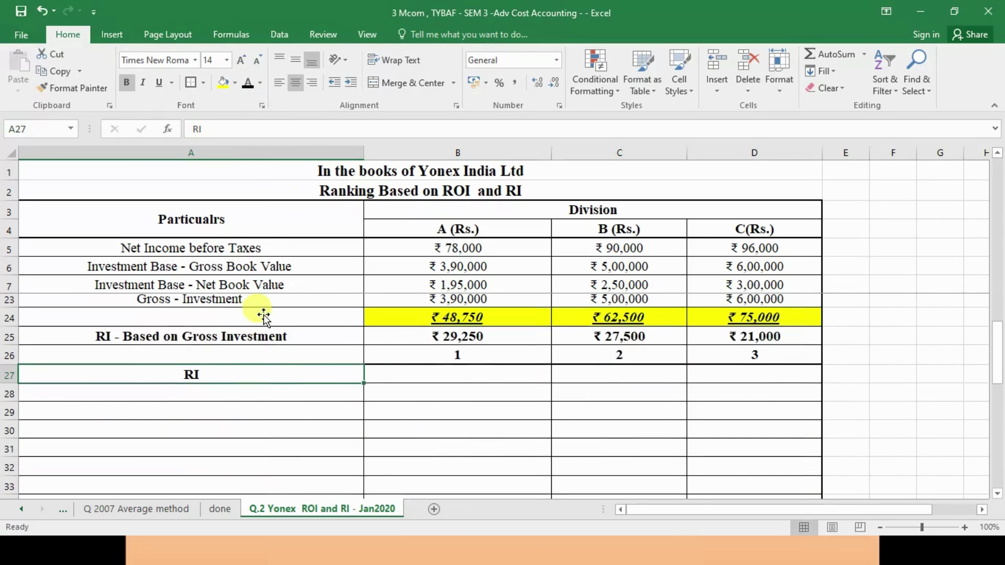
drag(207, 345, 220, 468)
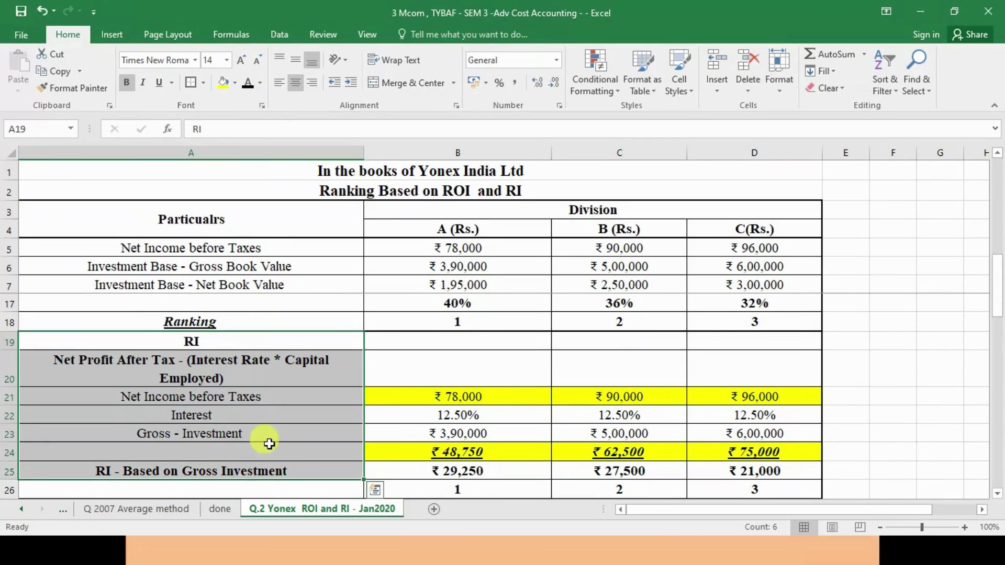
scroll(265, 442, down, 2)
drag(253, 377, 301, 357)
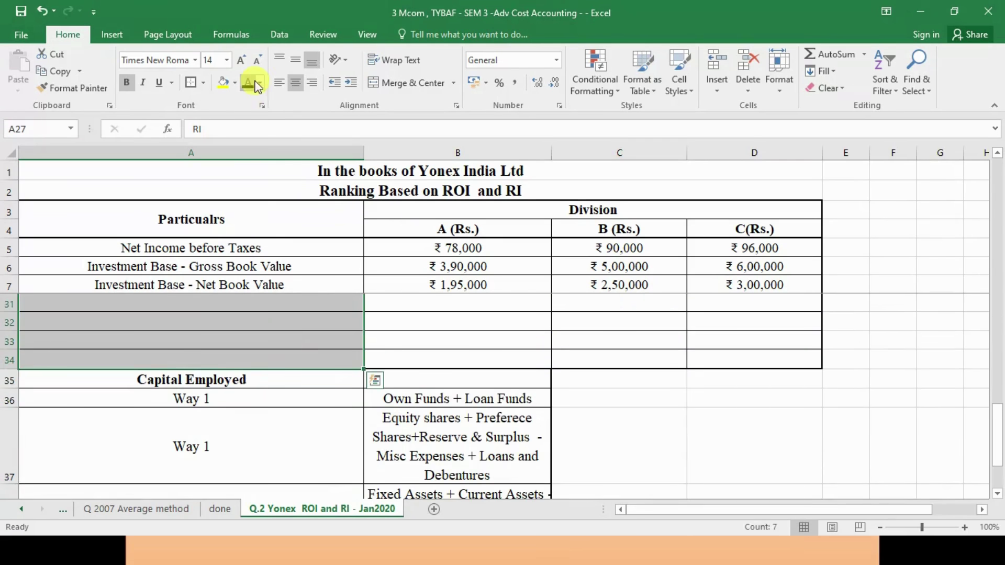
scroll(478, 414, up, 2)
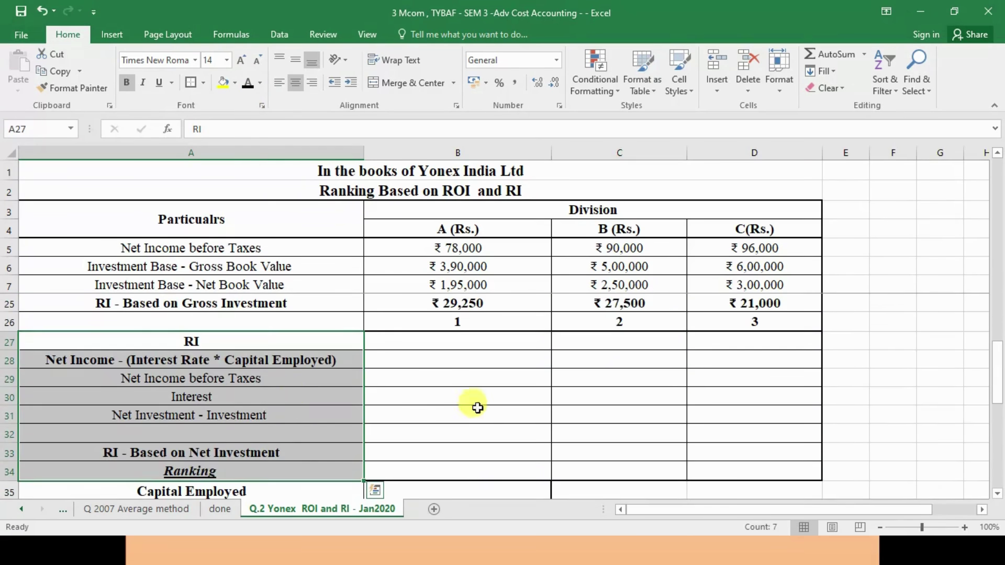
Reveal the three divisions' Net Income before Taxes in B29:D29 with black font and check them against row 5.
click(455, 377)
click(467, 254)
drag(469, 372, 753, 377)
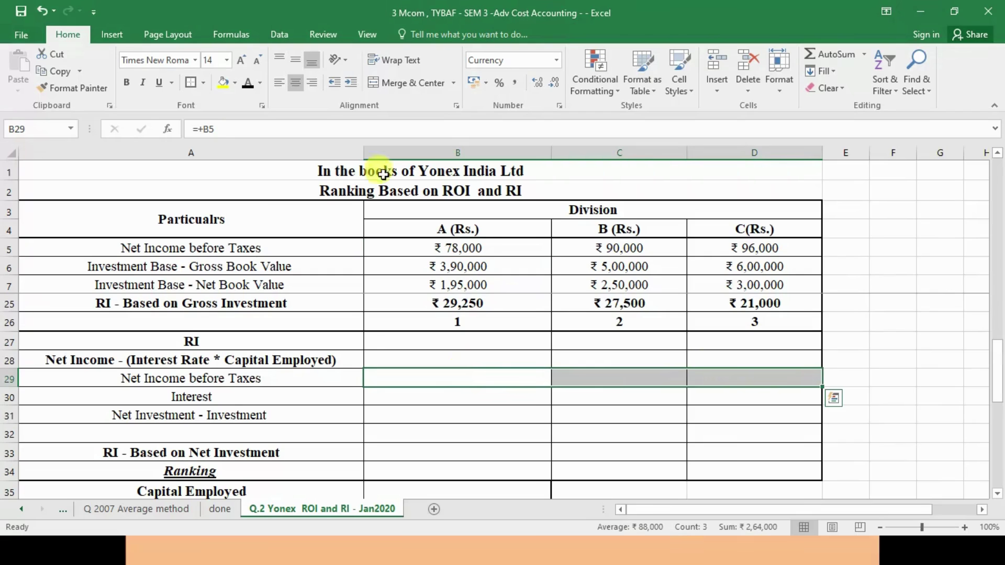
click(249, 85)
drag(471, 251, 736, 244)
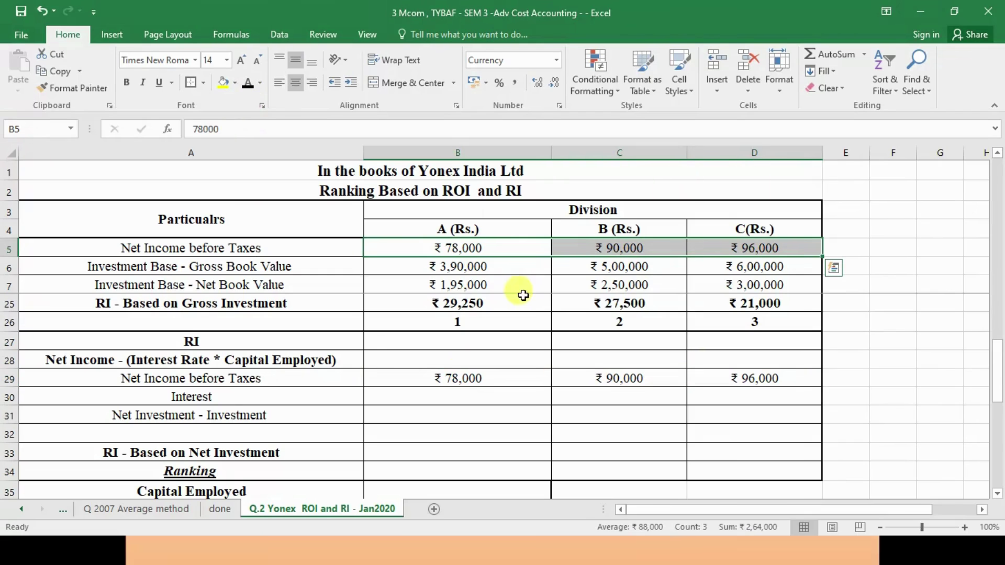
Reveal the three divisions' interest rate of 12.50% in B30:D30 with black font.
drag(456, 268, 759, 268)
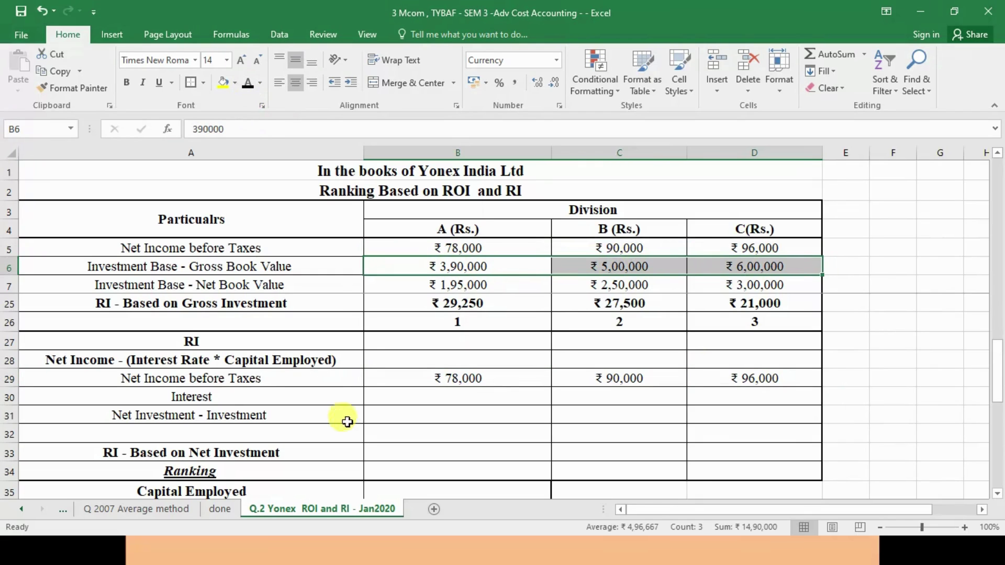
drag(426, 393, 731, 395)
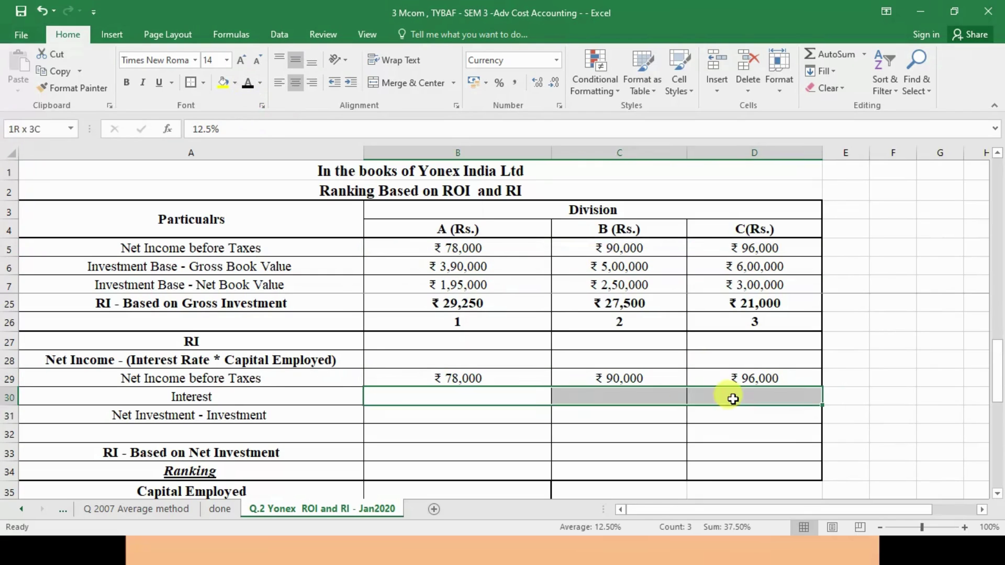
click(248, 84)
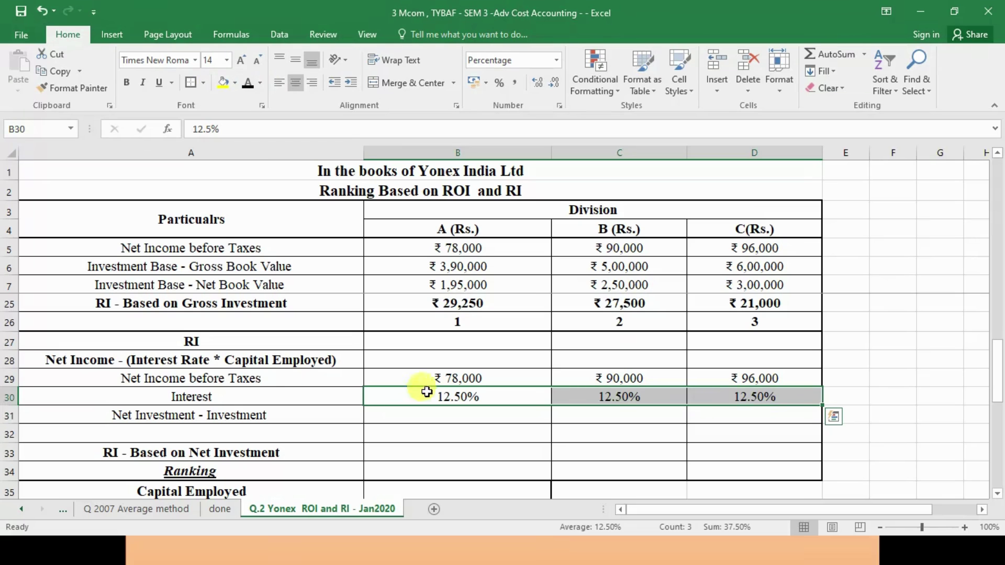
Compare the Net Investment label with the Net Book Value row, and reveal the net investment amounts in B31:D31 with black font.
click(193, 416)
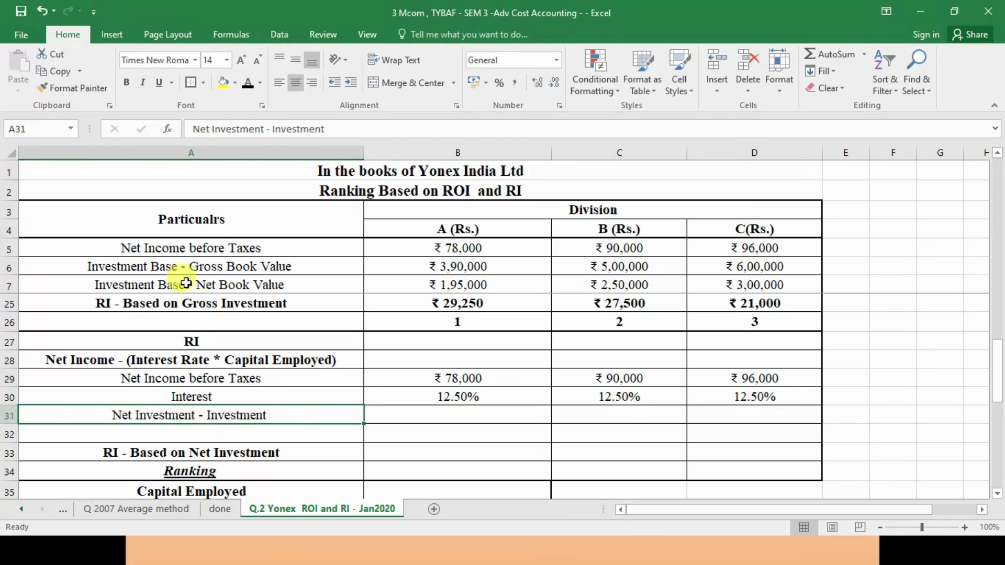
drag(198, 283, 769, 292)
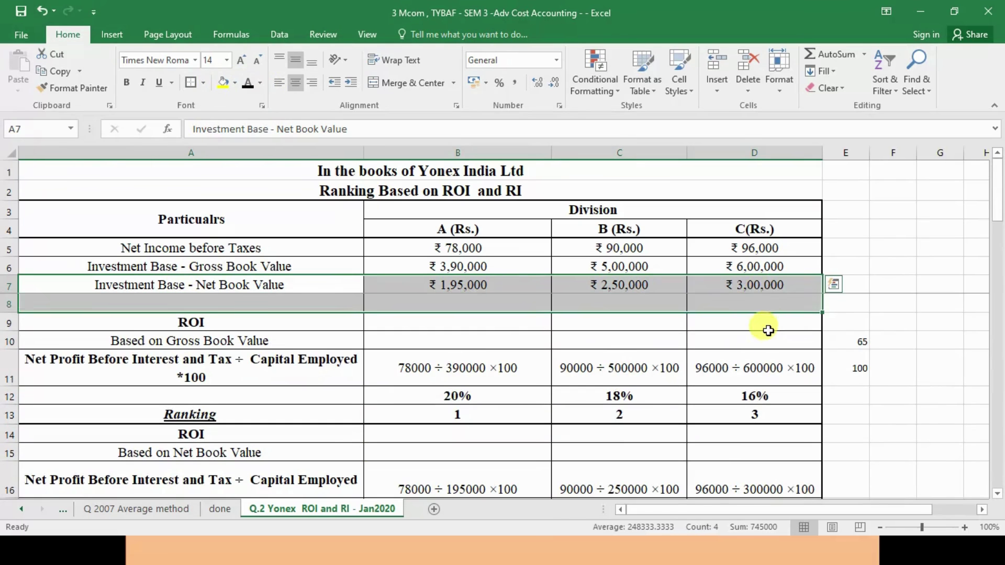
scroll(769, 334, down, 6)
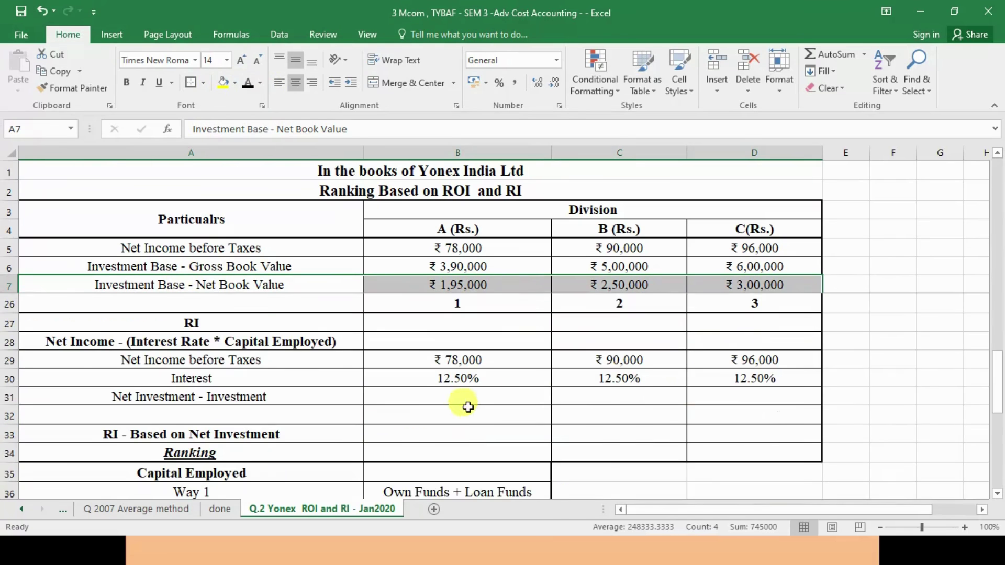
drag(474, 399, 752, 391)
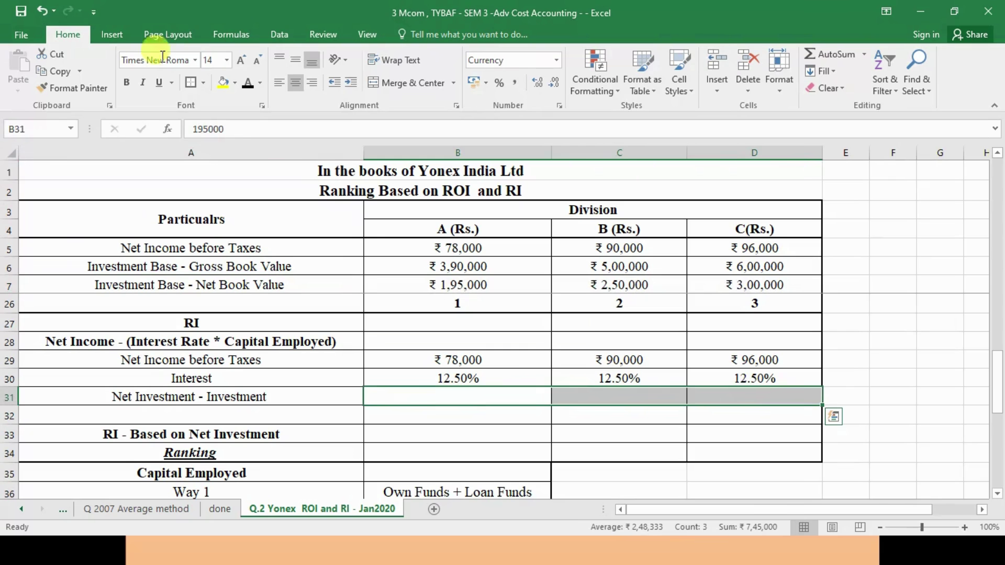
click(250, 84)
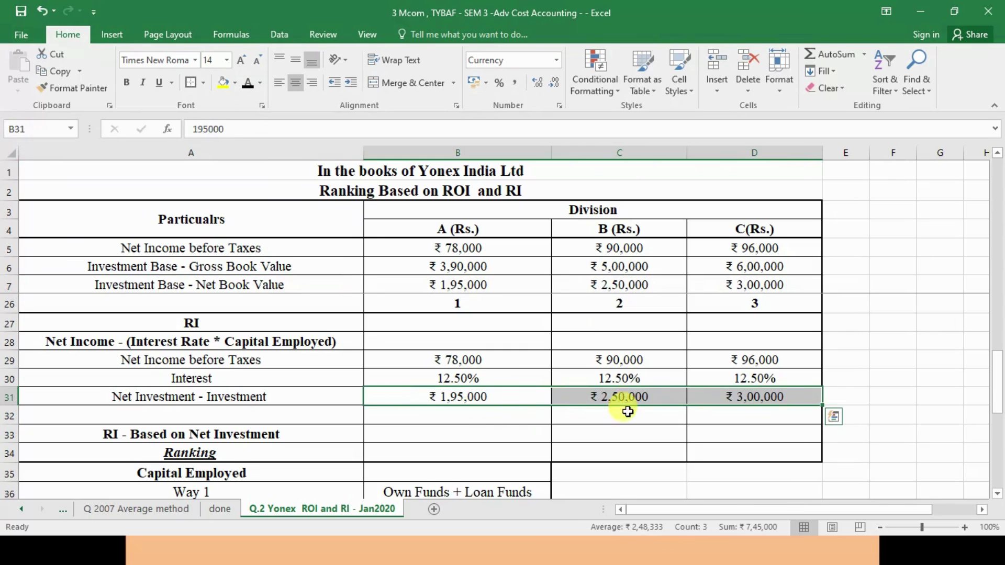
Reveal the interest on net investment for divisions A and B in B32 and C32 with black font.
drag(455, 378, 442, 404)
click(442, 415)
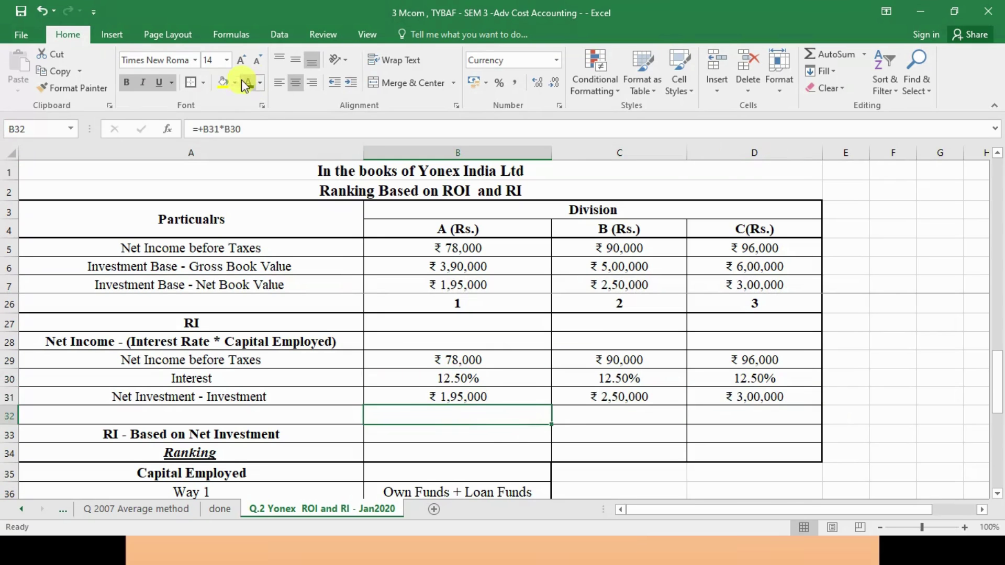
click(606, 411)
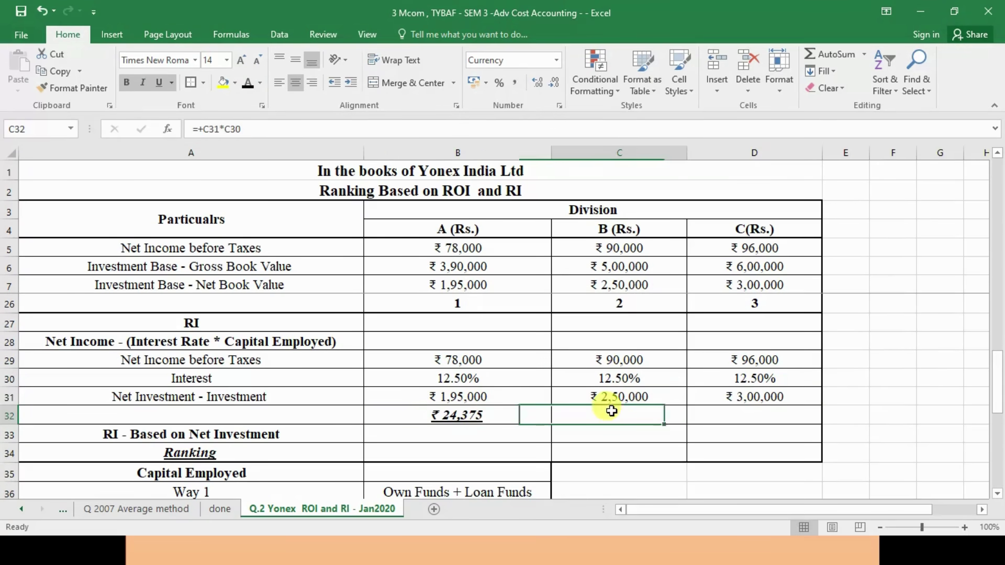
click(259, 82)
click(246, 105)
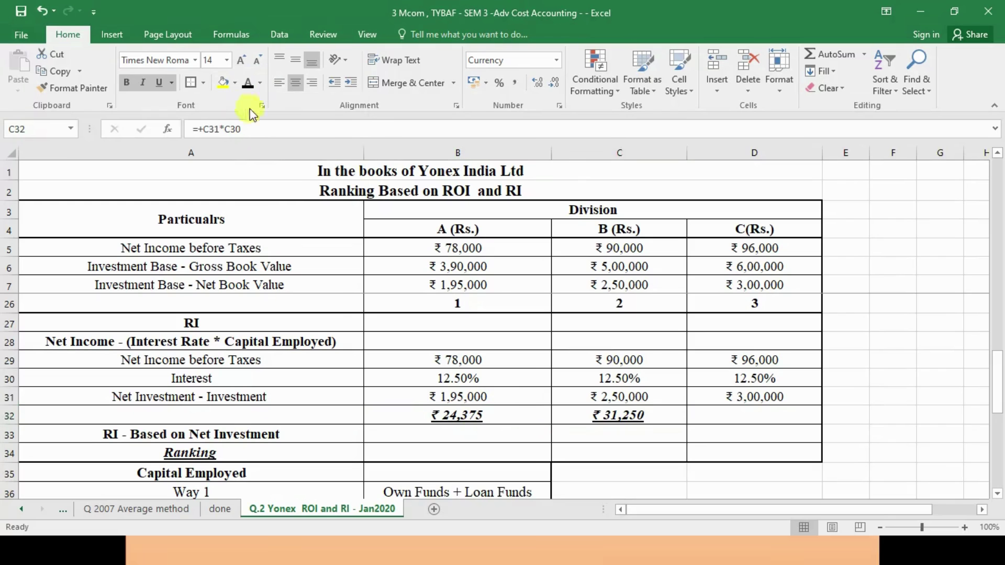
Check each division's net investment against its interest rate, and reveal division C's interest amount in D32 with black font.
click(489, 394)
click(491, 379)
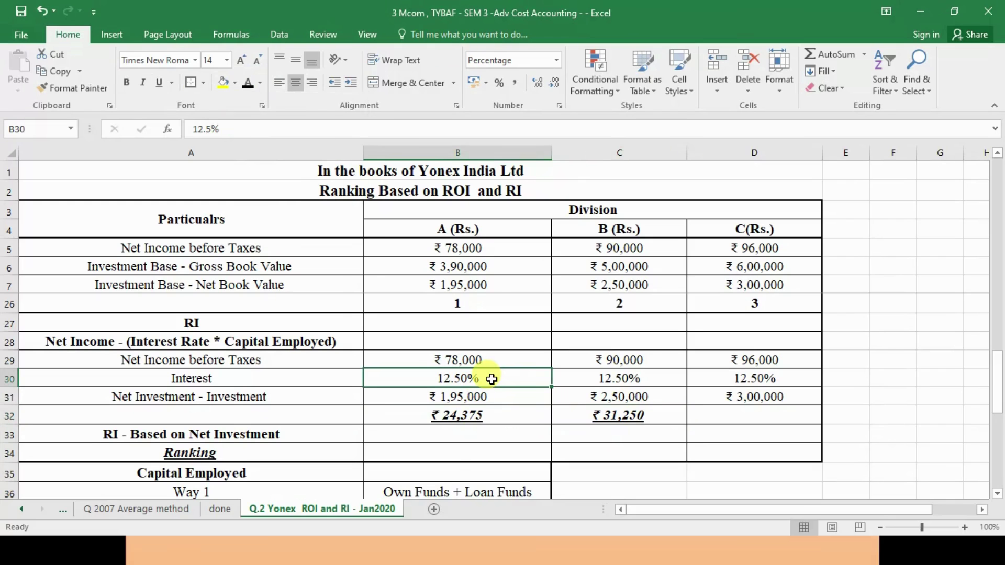
click(638, 401)
click(635, 380)
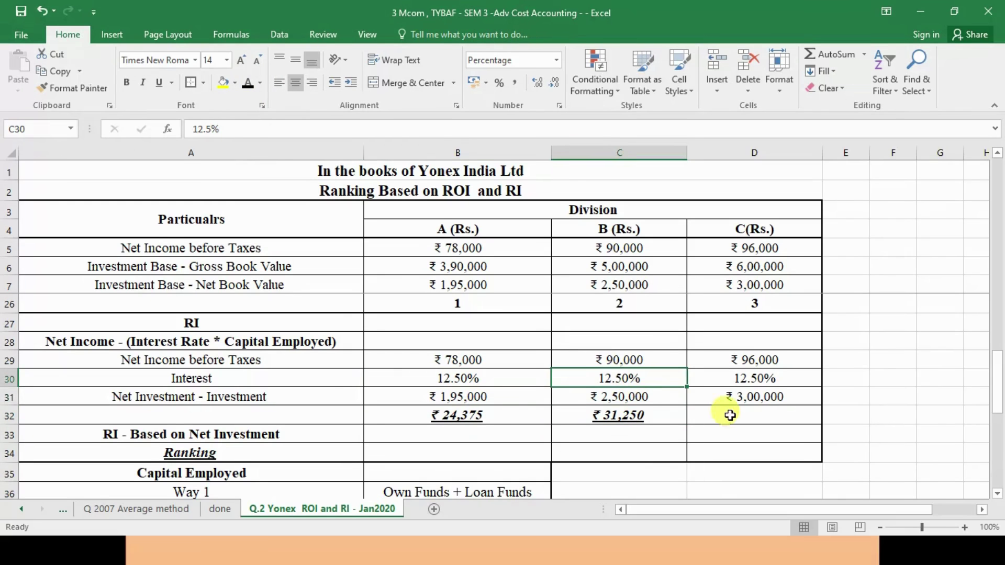
click(735, 397)
click(740, 378)
click(733, 416)
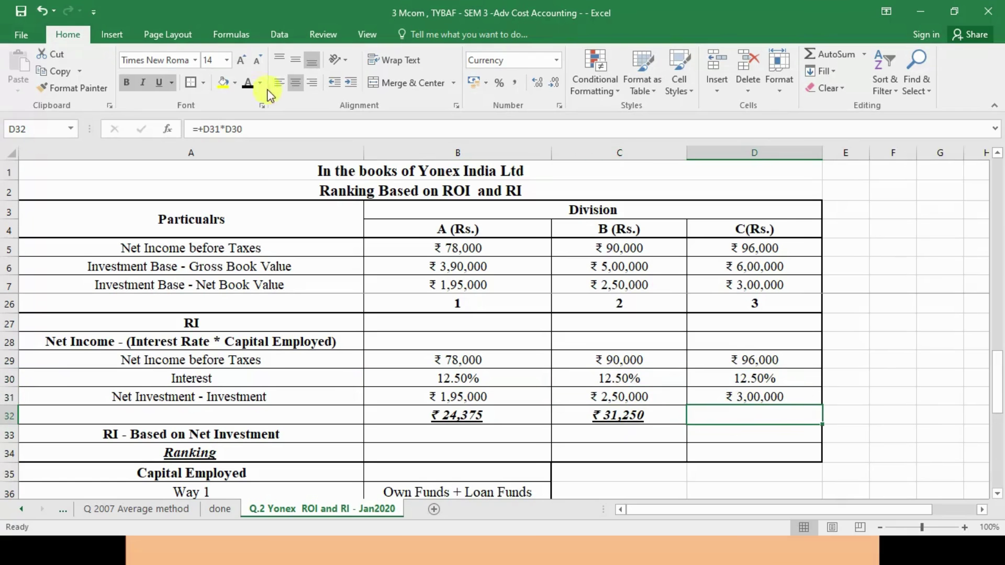
click(249, 89)
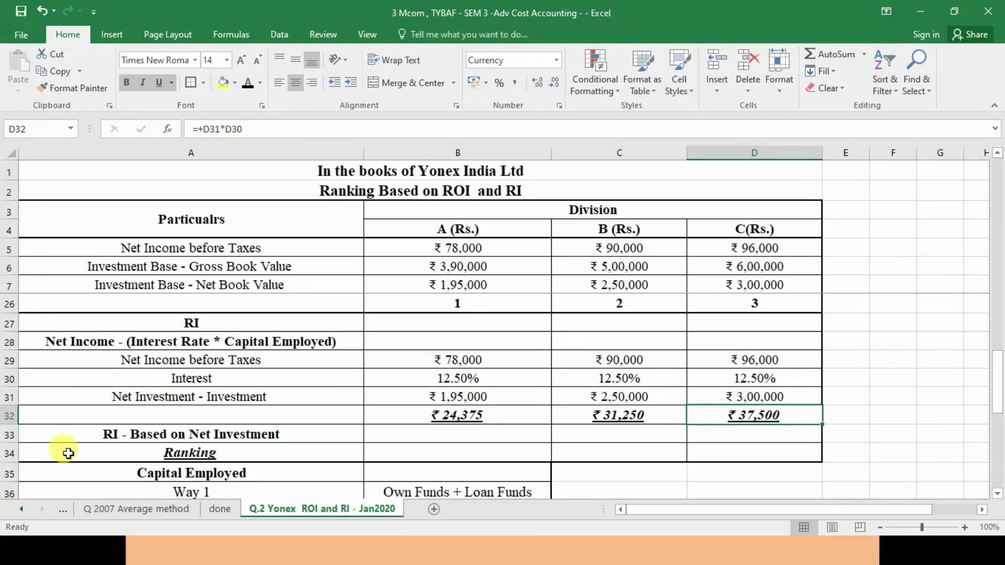
Highlight the net income cells B29:D29 and the interest amounts B32:D32 with yellow fill.
click(426, 361)
ctrl+click(426, 416)
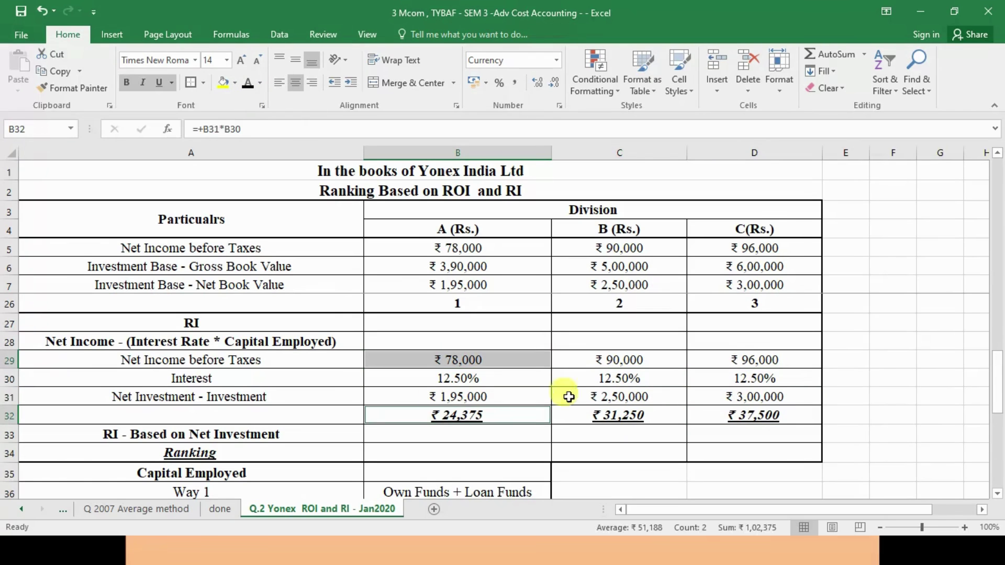
ctrl+click(649, 361)
ctrl+click(647, 415)
ctrl+click(756, 360)
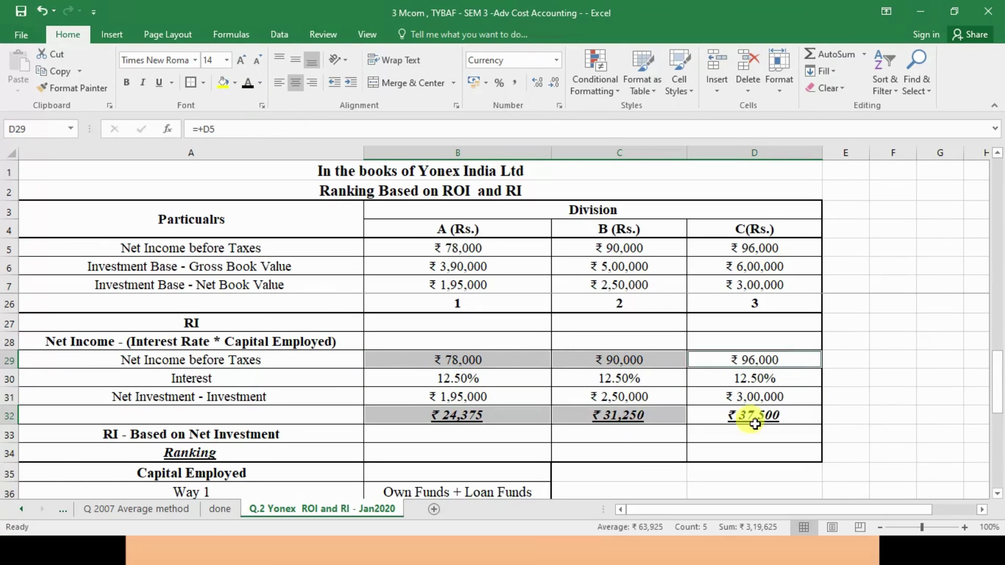
ctrl+click(732, 415)
click(225, 88)
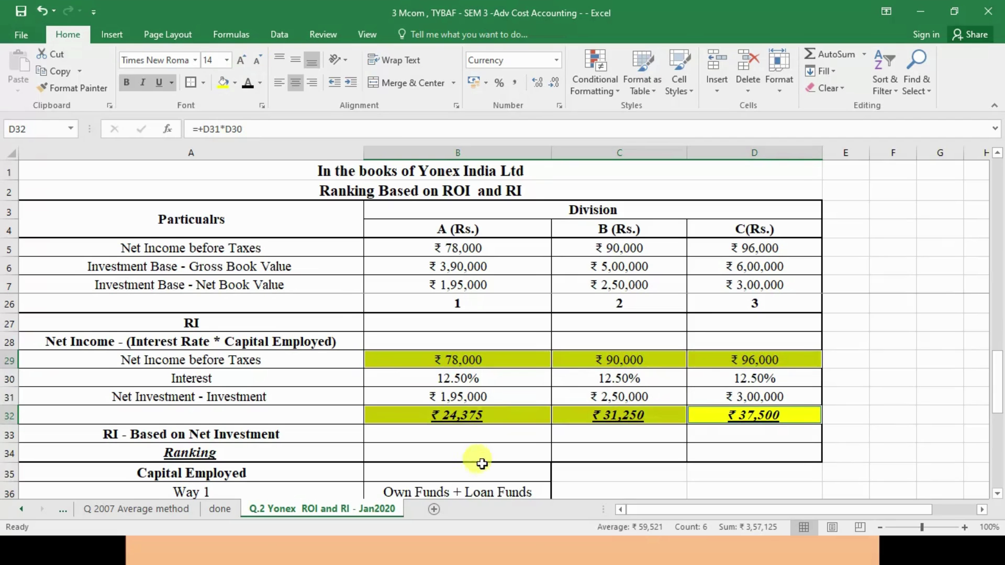
Reveal the three divisions' RI based on net investment in B33:D33 with black font.
click(465, 434)
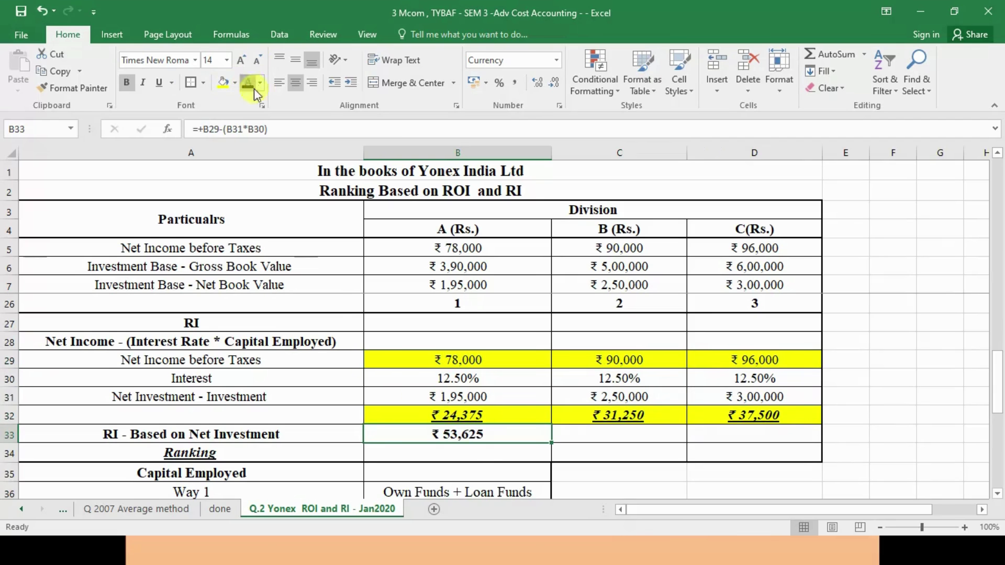
click(593, 436)
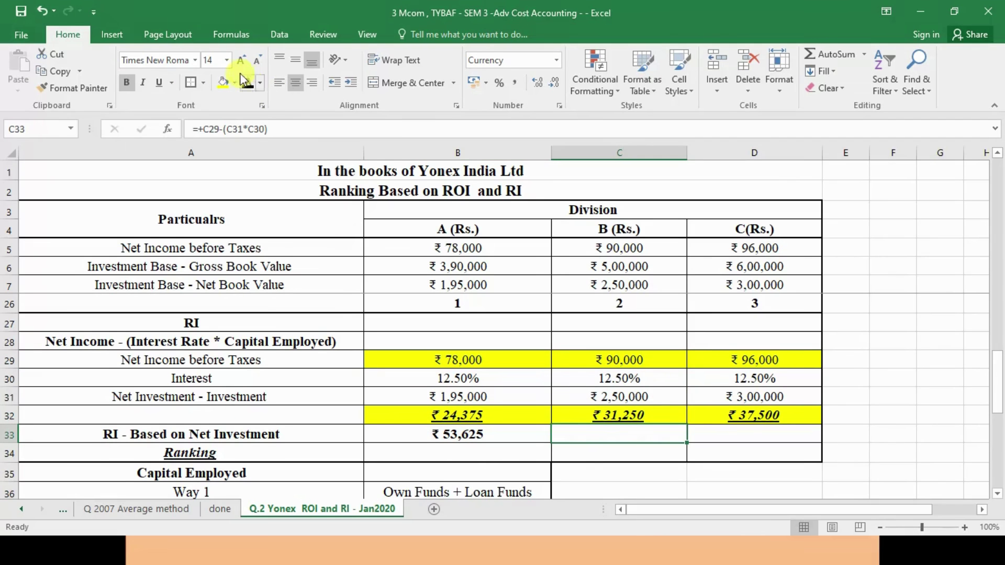
click(696, 440)
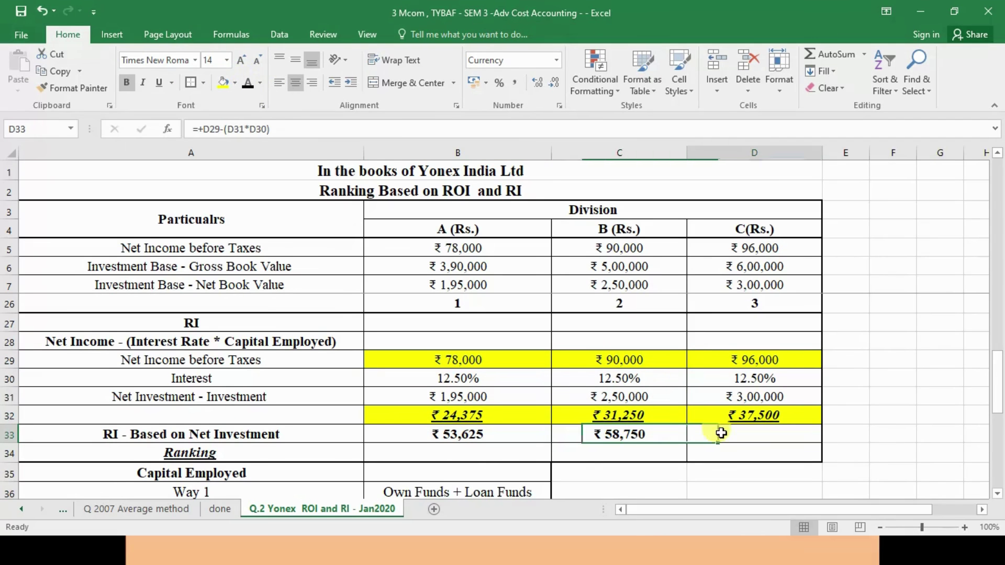
click(248, 85)
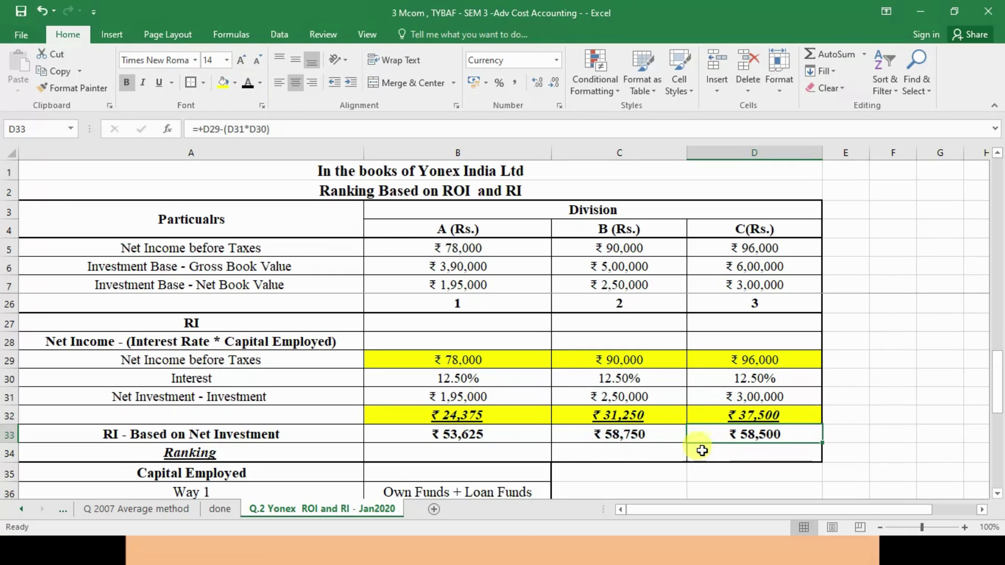
Format the ranking cells B34:D34 as Number without decimals and enter rank 1 for division B in C34.
click(643, 452)
drag(522, 453, 702, 450)
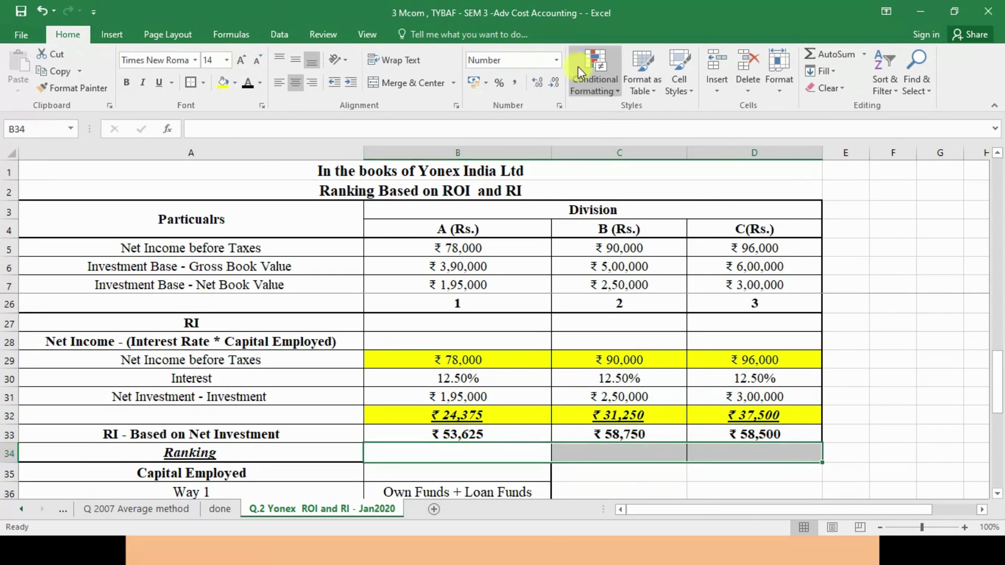
click(558, 58)
click(528, 108)
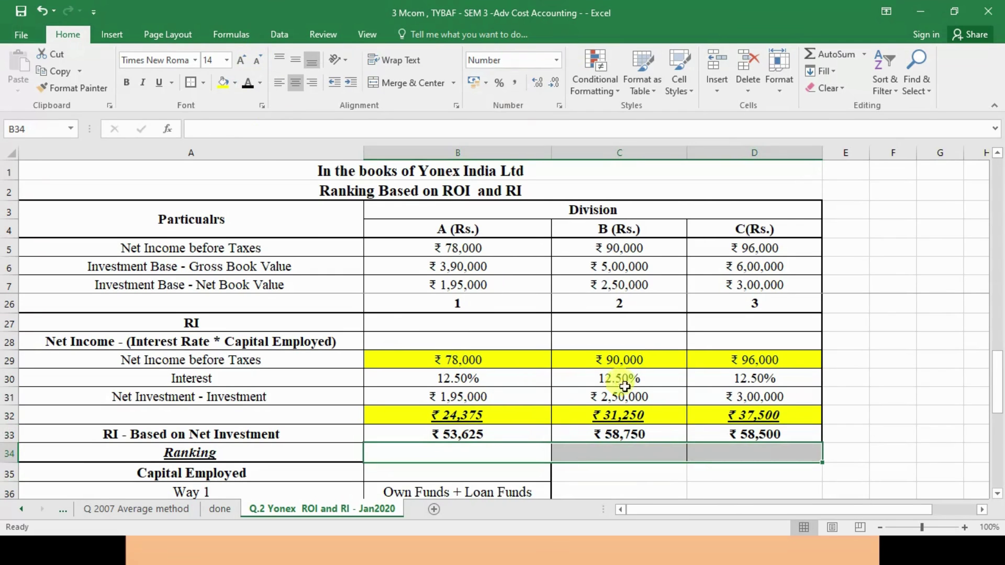
click(644, 449)
text(1)
key(Return)
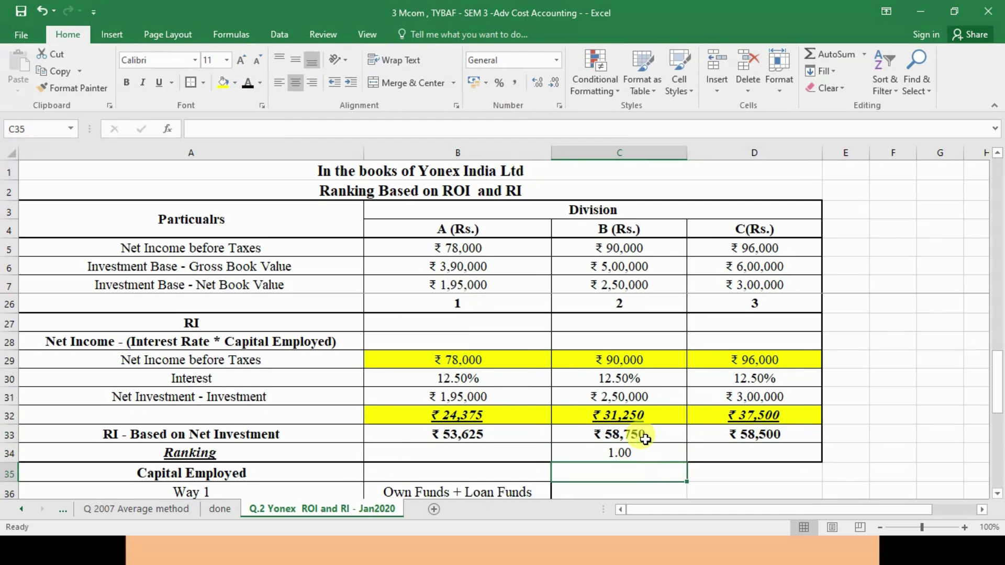
drag(534, 451, 736, 455)
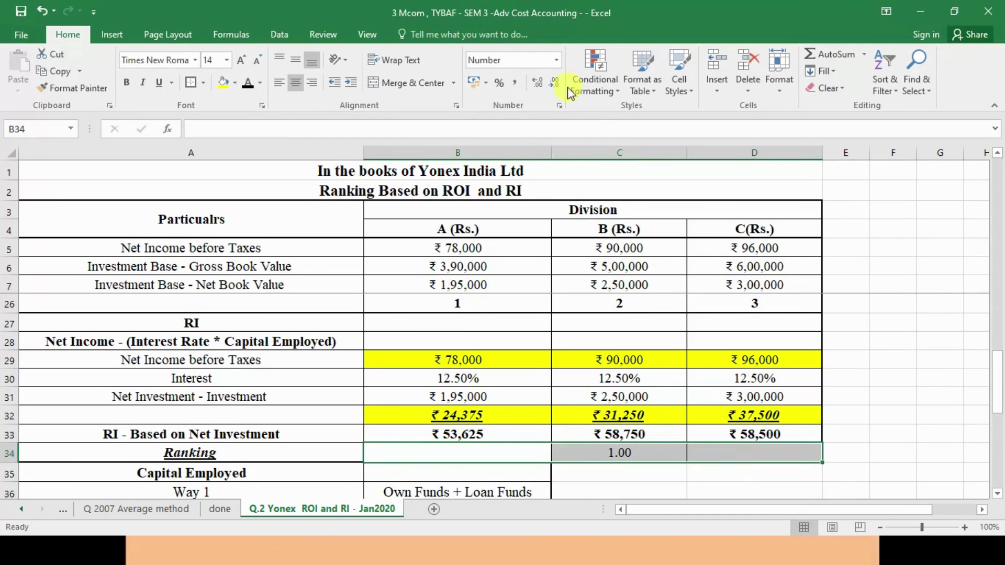
click(544, 81)
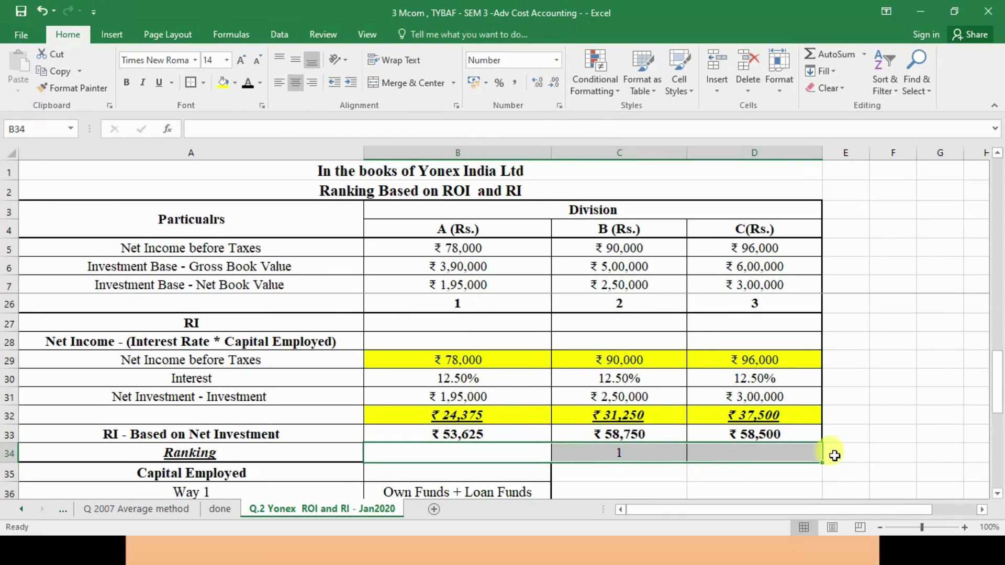
Enter rank 2 for division C in D34 and rank 3 for division A in B34.
click(764, 433)
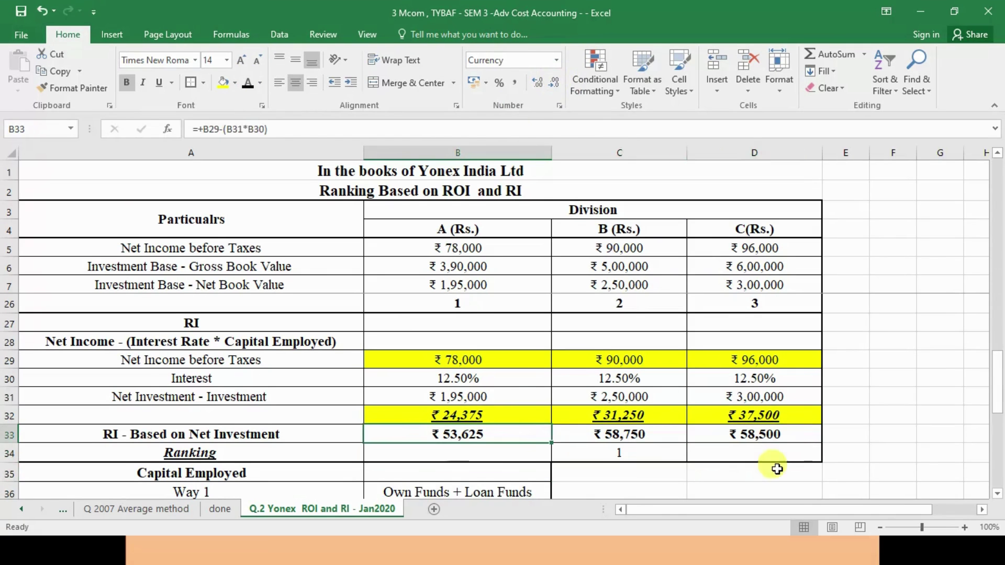
click(764, 450)
text(2)
key(Return)
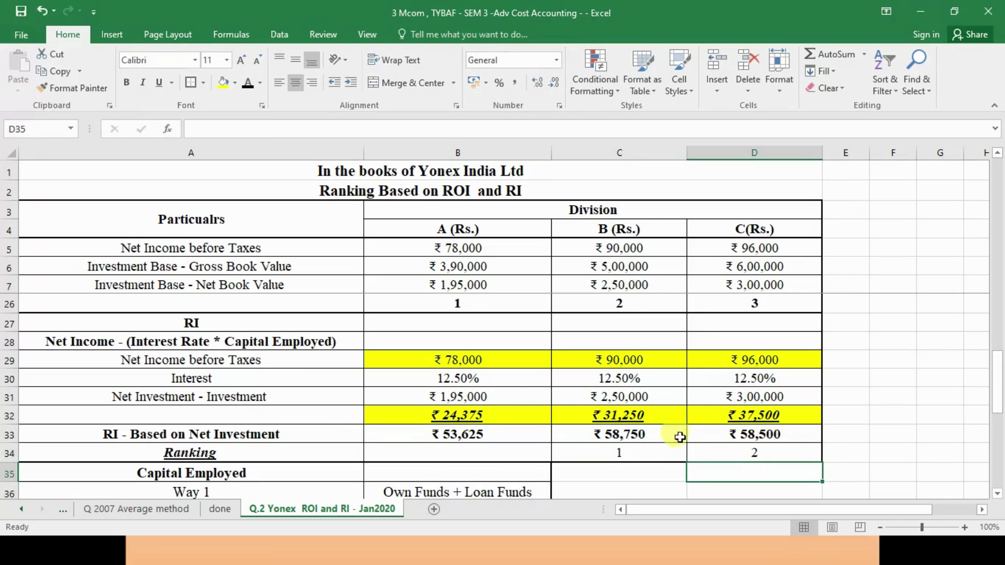
click(500, 457)
text(3)
key(Return)
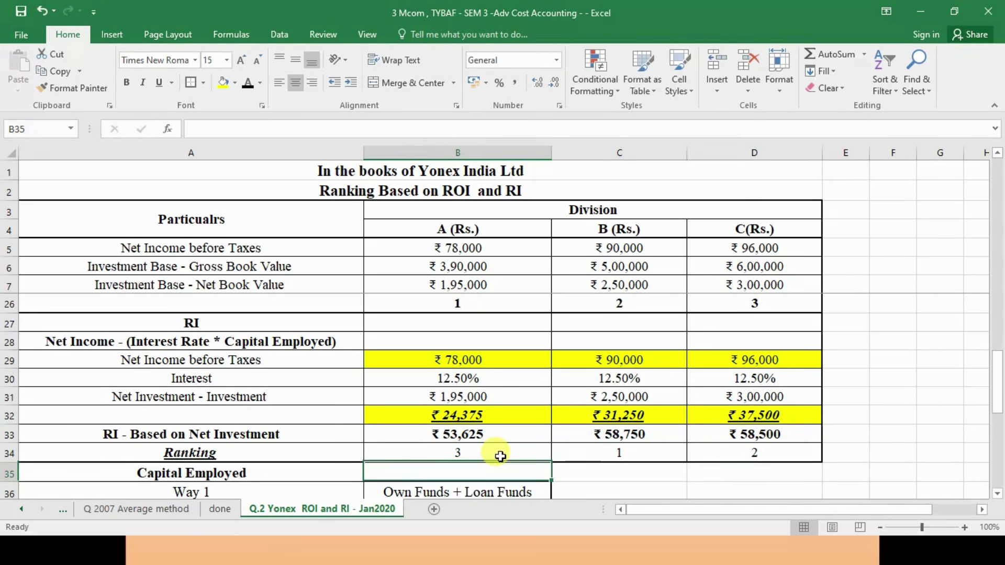
Review the ROI and RI rankings across the whole sheet at 55% zoom, and switch back to the problem statement slide.
scroll(518, 437, up, 3)
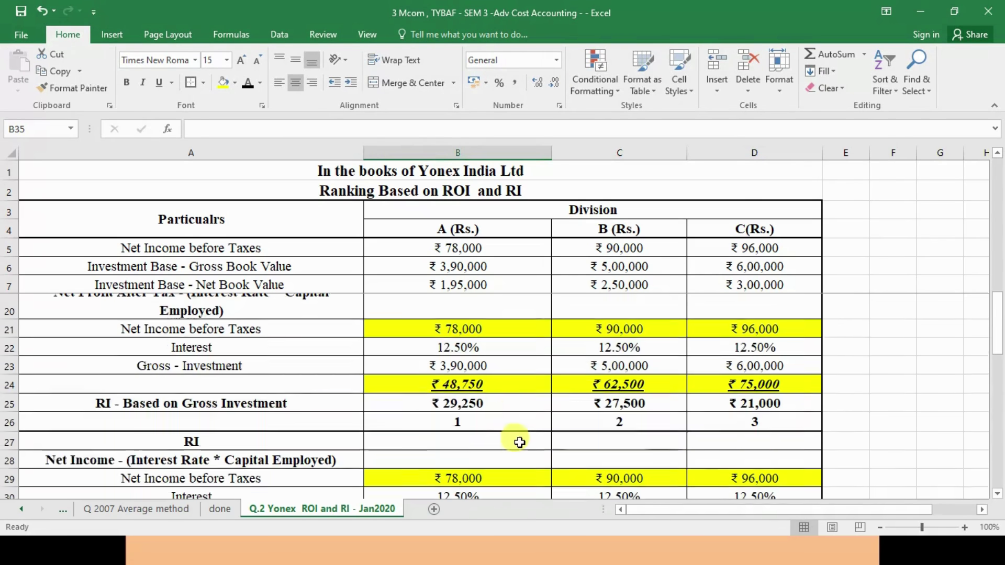
ctrl+scroll(540, 412, down, 3)
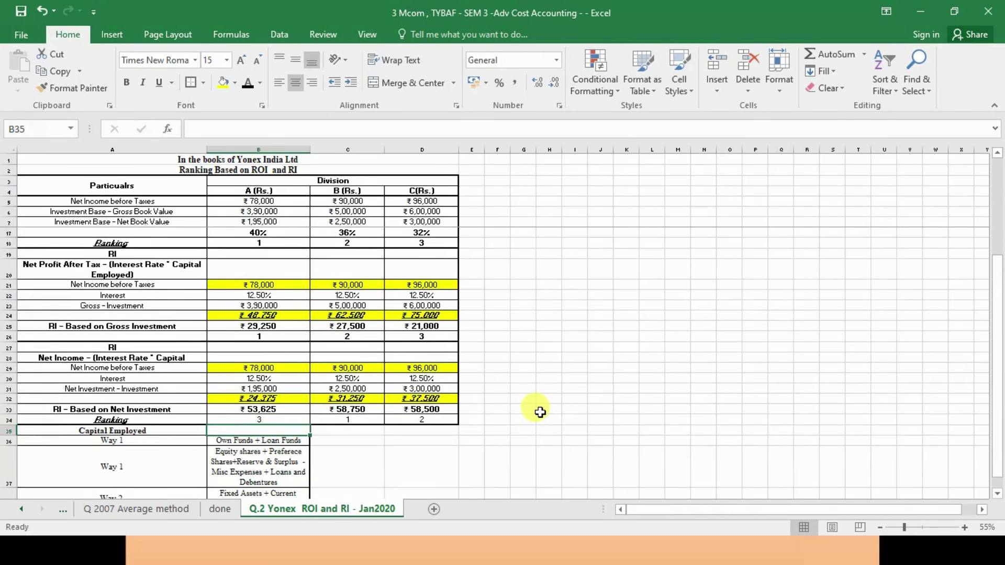
scroll(540, 413, up, 3)
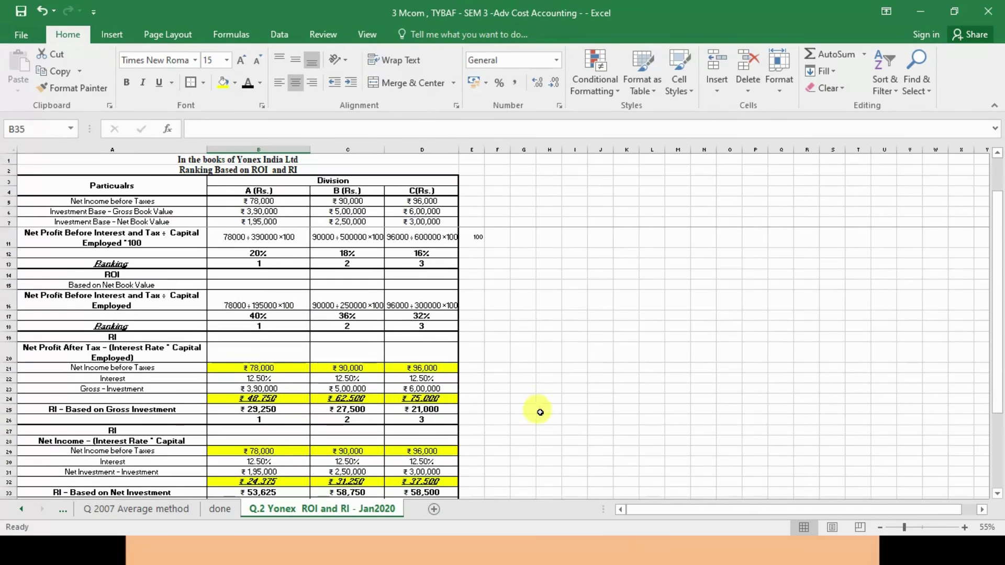
ctrl+scroll(540, 412, down, 1)
ctrl+scroll(540, 412, up, 1)
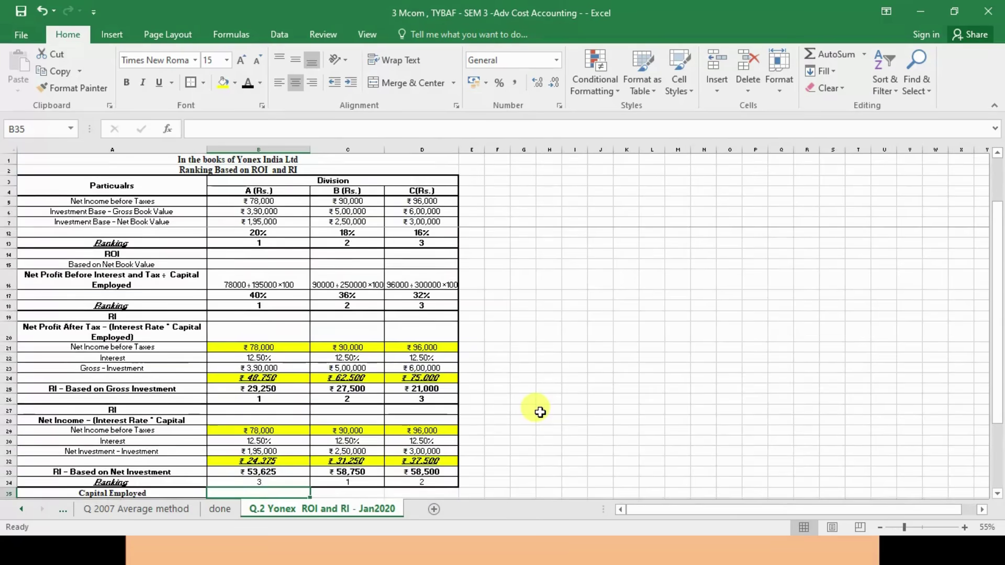
scroll(540, 412, up, 2)
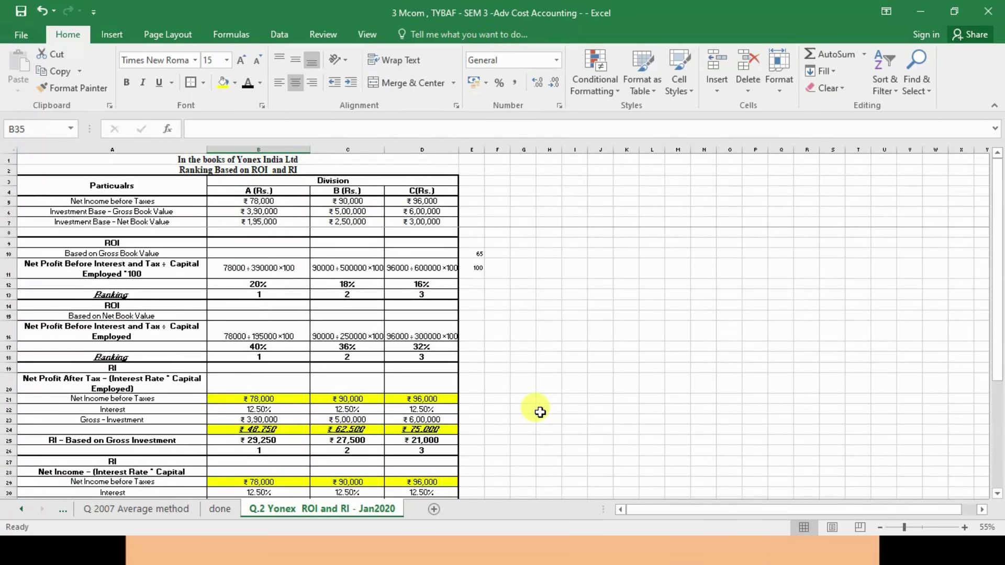
key(alt+Tab)
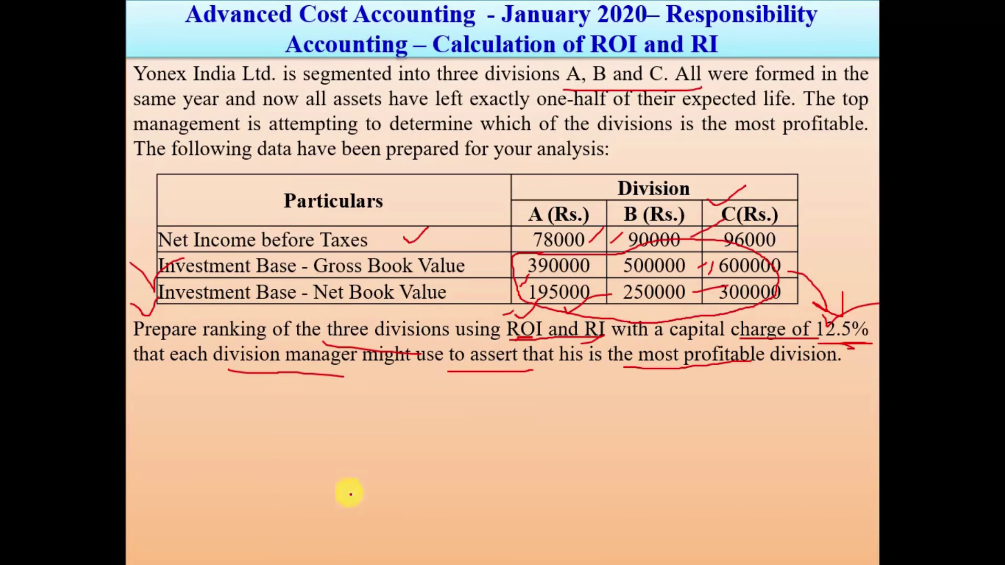